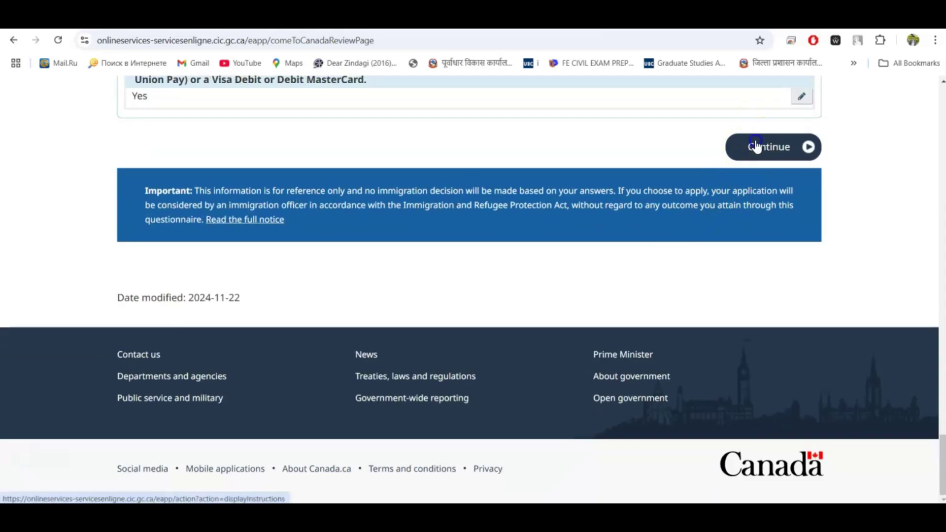
Continue from the questionnaire review to the Come to Canada application instructions page
{"action": "left_click", "coordinate": [754, 146]}
{"action": "scroll", "coordinate": [566, 265], "scroll_direction": "down", "scroll_amount": 15}
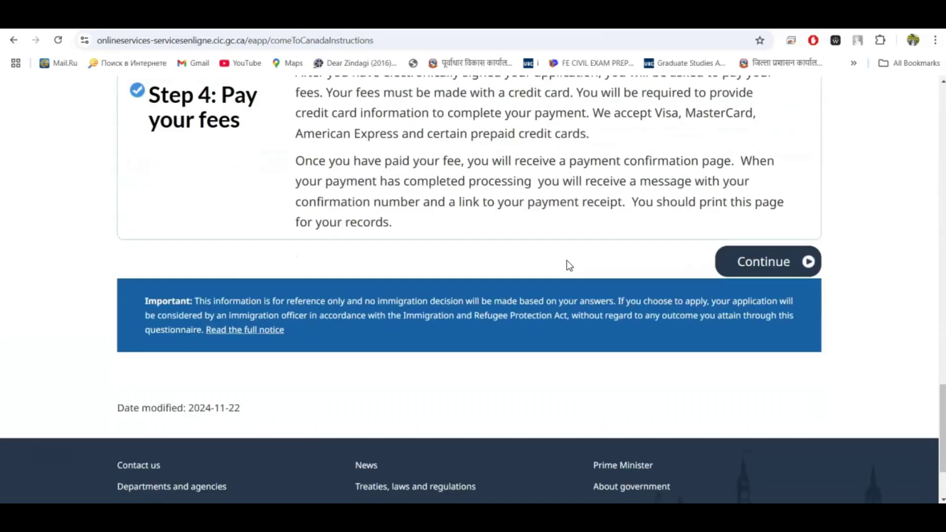
Proceed from the instructions to the document checklist and look over the required documents
{"action": "left_click", "coordinate": [761, 227]}
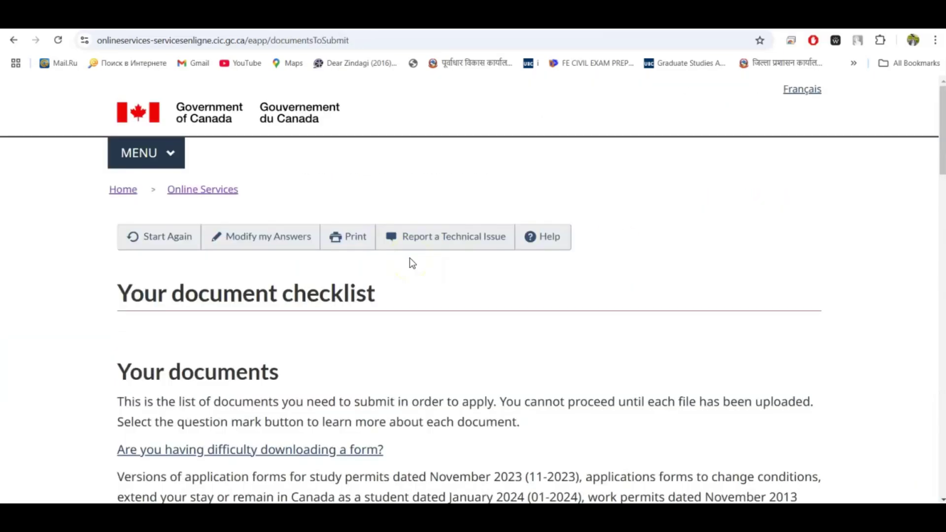
{"action": "scroll", "coordinate": [410, 258], "scroll_direction": "down", "scroll_amount": 10}
{"action": "scroll", "coordinate": [410, 259], "scroll_direction": "down", "scroll_amount": 6}
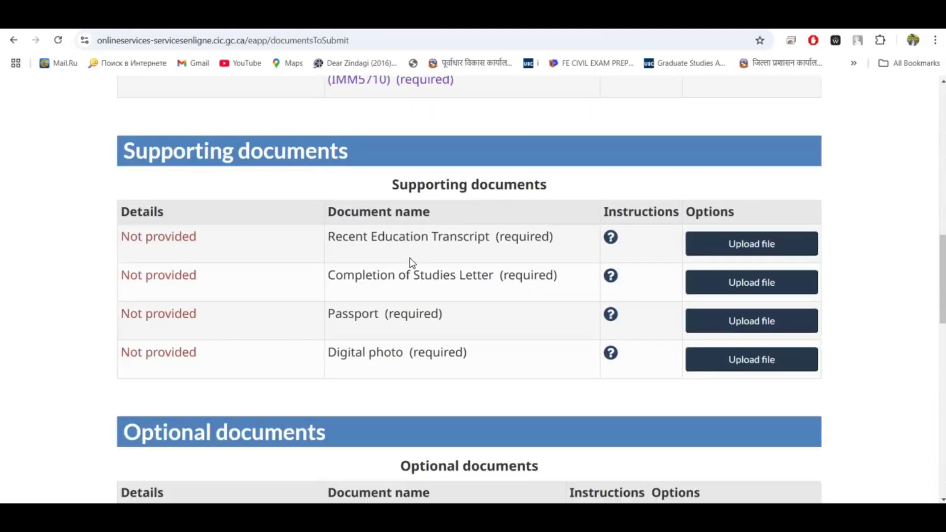
{"action": "scroll", "coordinate": [410, 258], "scroll_direction": "up", "scroll_amount": 7}
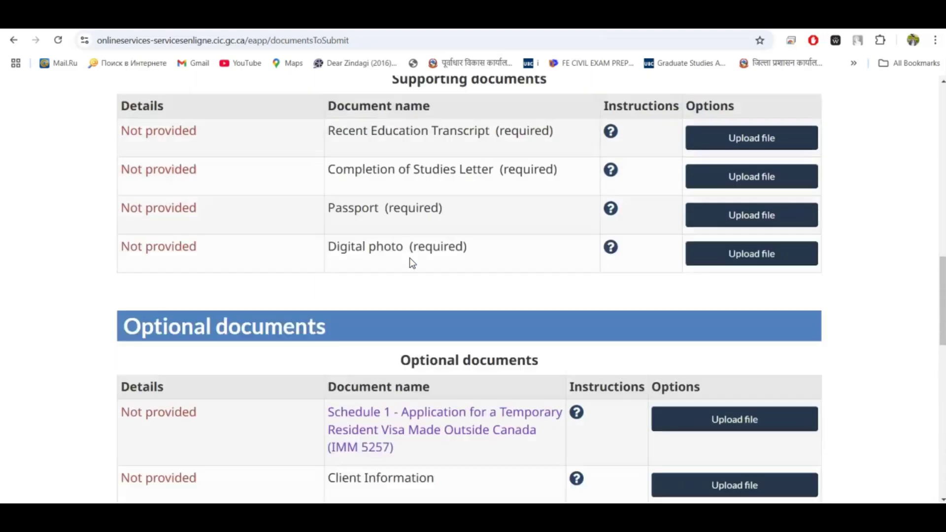
{"action": "scroll", "coordinate": [576, 335], "scroll_direction": "down", "scroll_amount": 1}
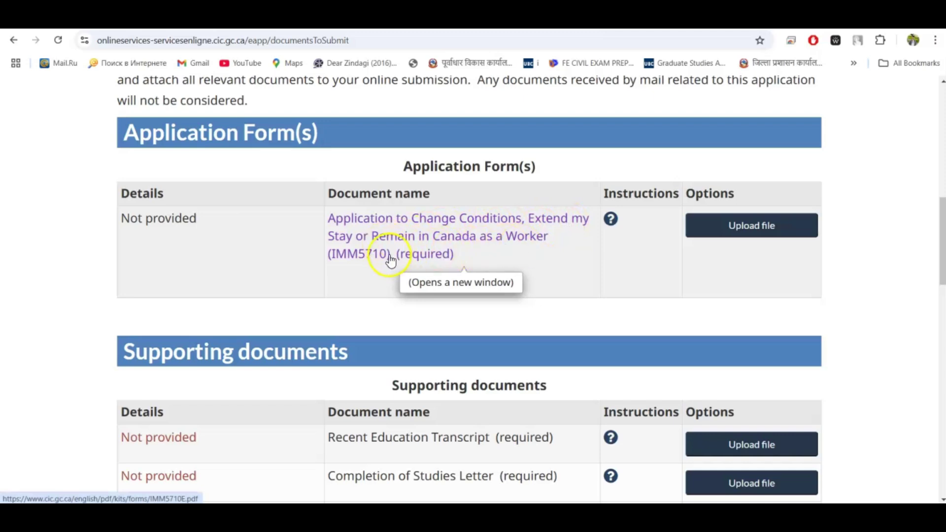
Download the IMM 5710 form as imm5710e.pdf from its form page and check the downloads list
{"action": "left_click", "coordinate": [426, 251]}
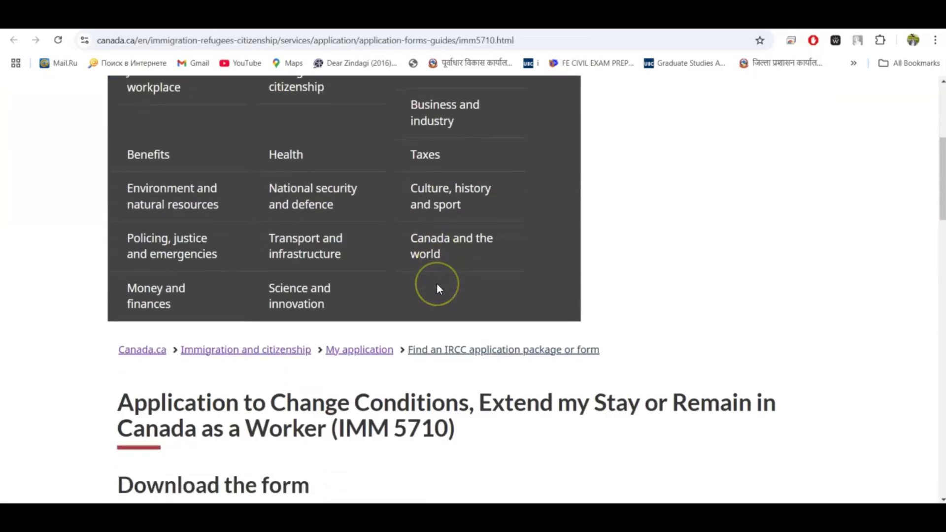
{"action": "scroll", "coordinate": [437, 283], "scroll_direction": "down", "scroll_amount": 5}
{"action": "scroll", "coordinate": [440, 289], "scroll_direction": "up", "scroll_amount": 1}
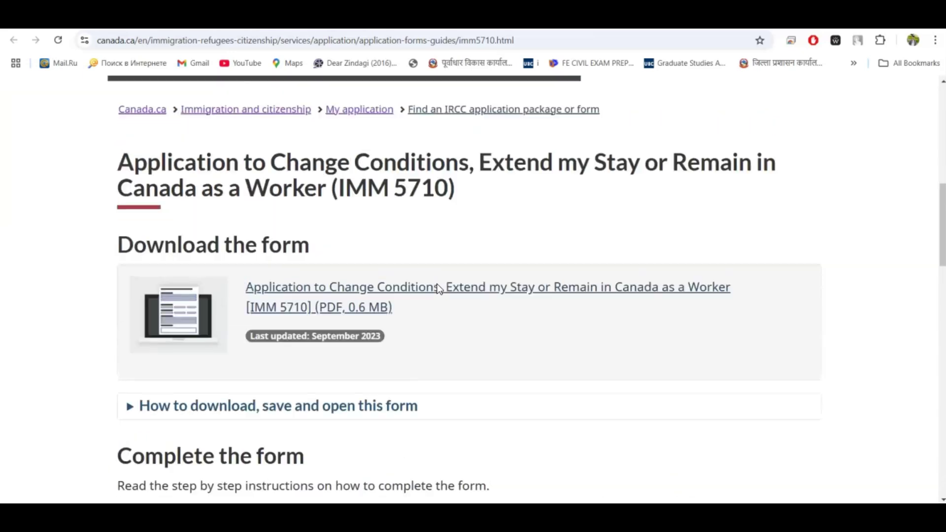
{"action": "left_click", "coordinate": [364, 282]}
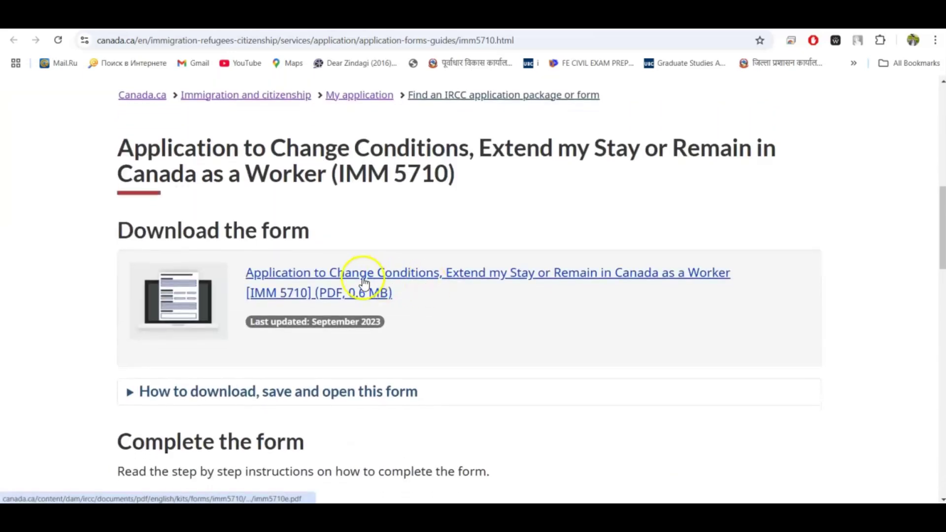
{"action": "left_click", "coordinate": [330, 287]}
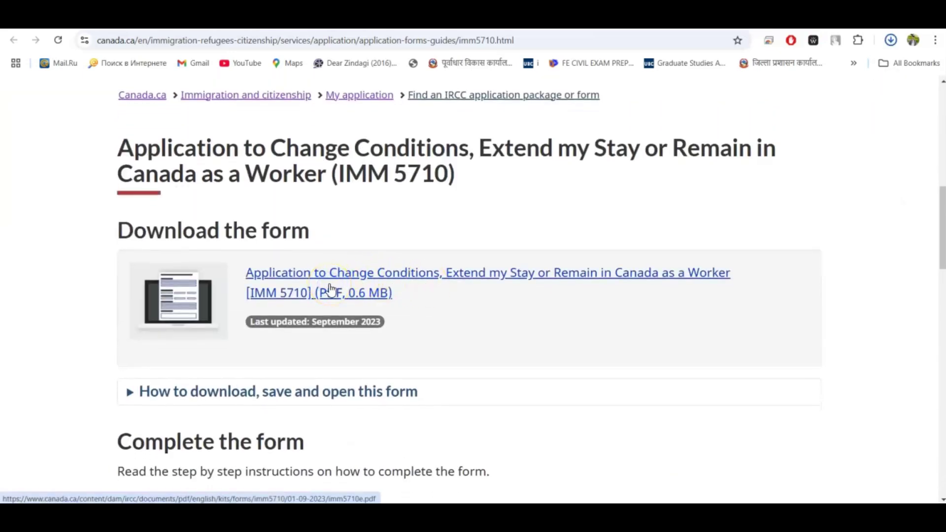
{"action": "scroll", "coordinate": [625, 331], "scroll_direction": "down", "scroll_amount": 1}
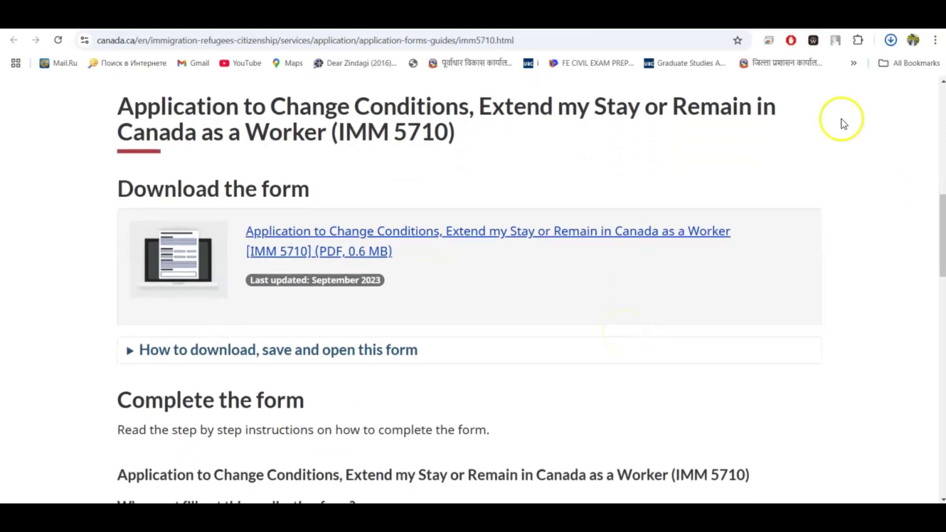
{"action": "left_click", "coordinate": [890, 39]}
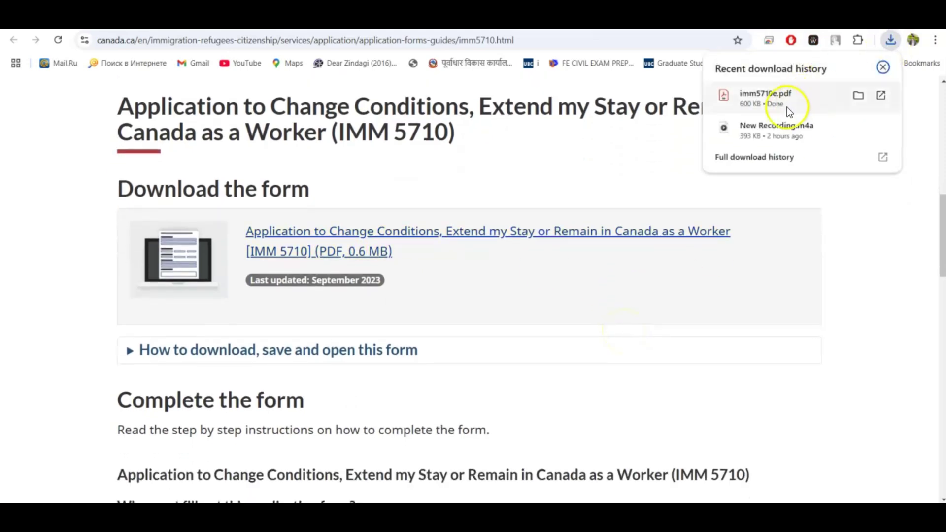
Paste the downloaded imm5710e form into D:\Youtube\MAPLE8848\PGWP application
{"action": "left_click", "coordinate": [828, 99]}
{"action": "left_click", "coordinate": [859, 96]}
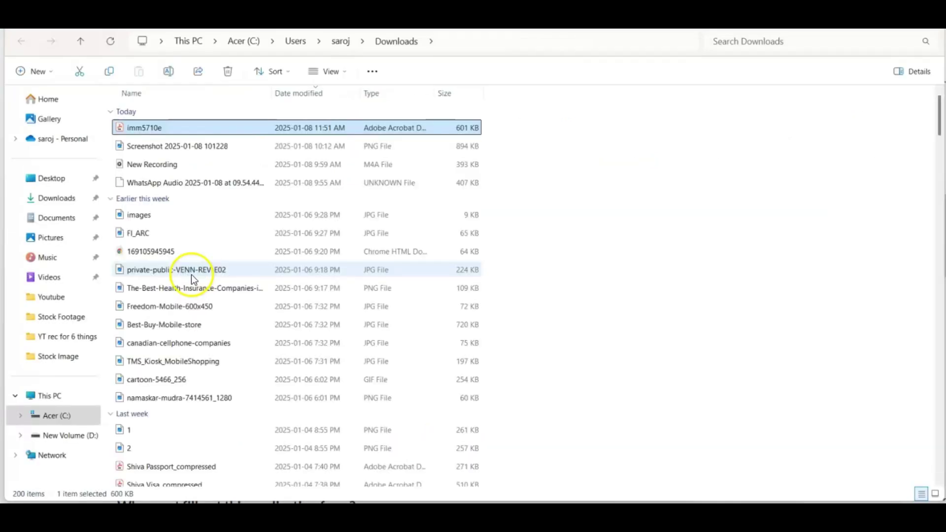
{"action": "left_click", "coordinate": [51, 296]}
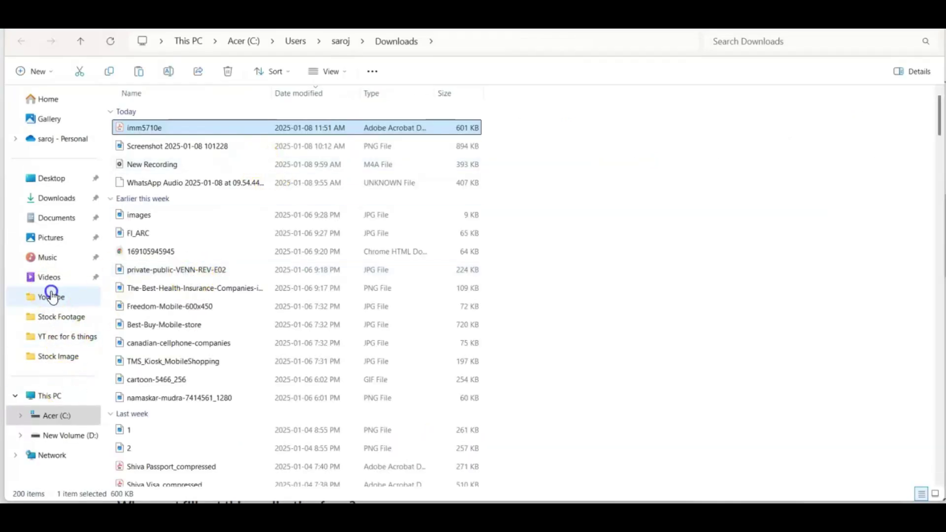
{"action": "double_click", "coordinate": [143, 153]}
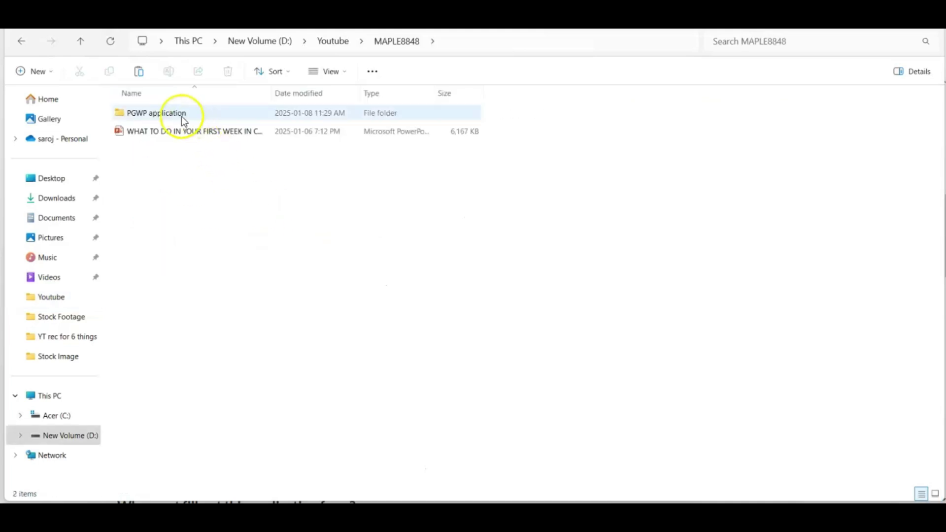
{"action": "double_click", "coordinate": [173, 114]}
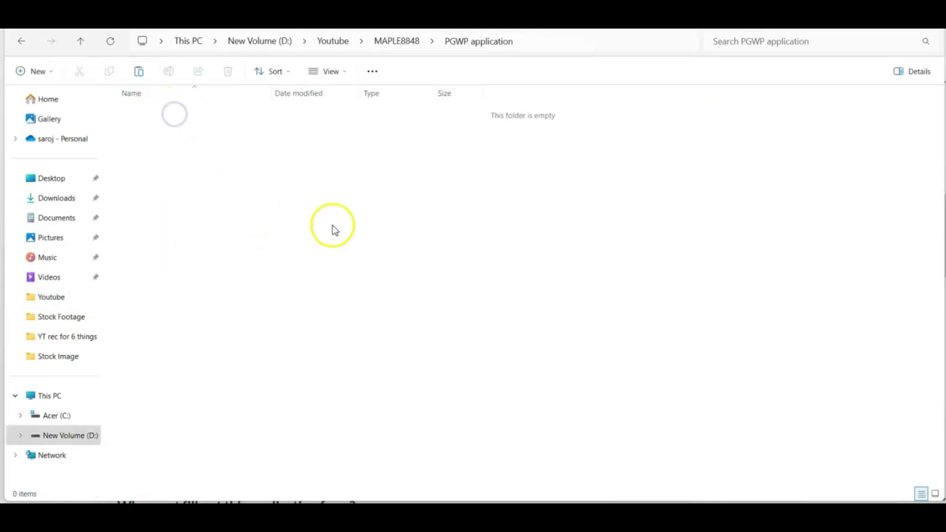
{"action": "key", "text": "ctrl+v"}
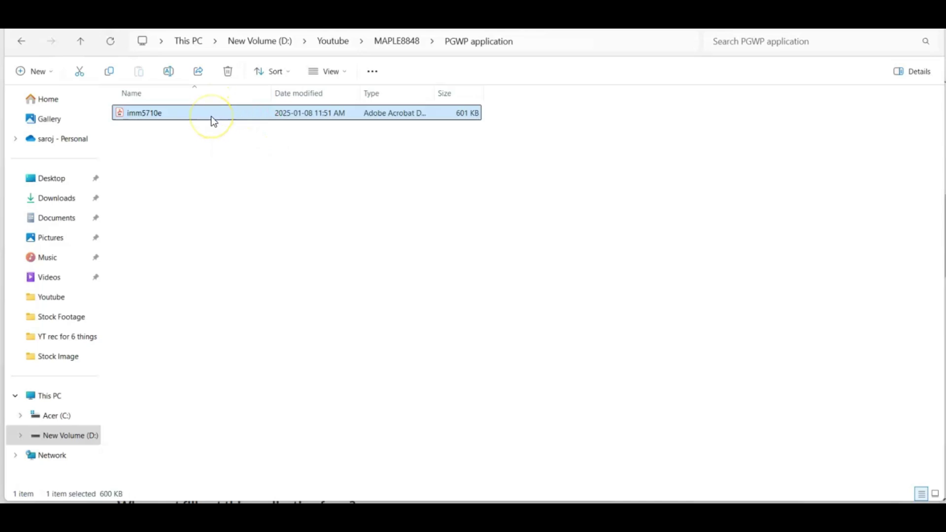
{"action": "left_click", "coordinate": [211, 117]}
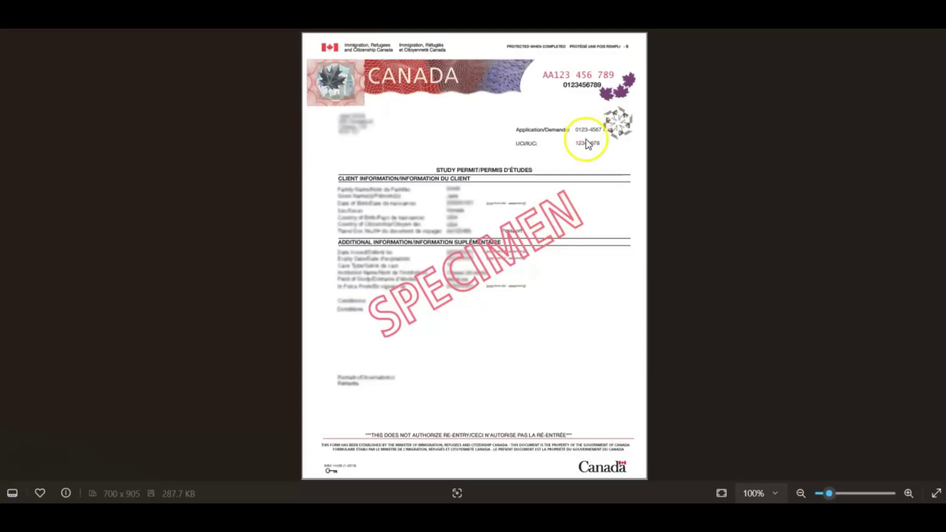
Zoom into the study permit specimen, then return to the IMM 5710 form in Acrobat
{"action": "scroll", "coordinate": [584, 146], "scroll_direction": "up", "scroll_amount": 3}
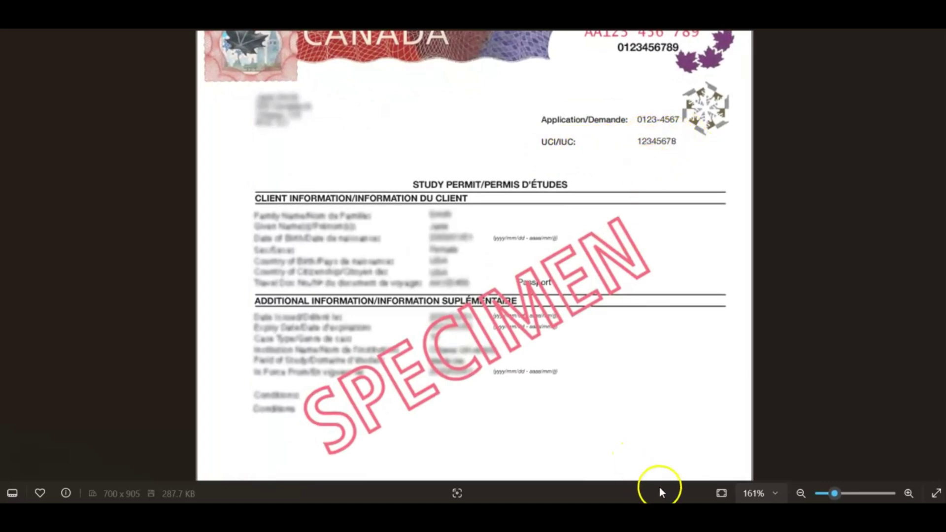
{"action": "left_click", "coordinate": [580, 440]}
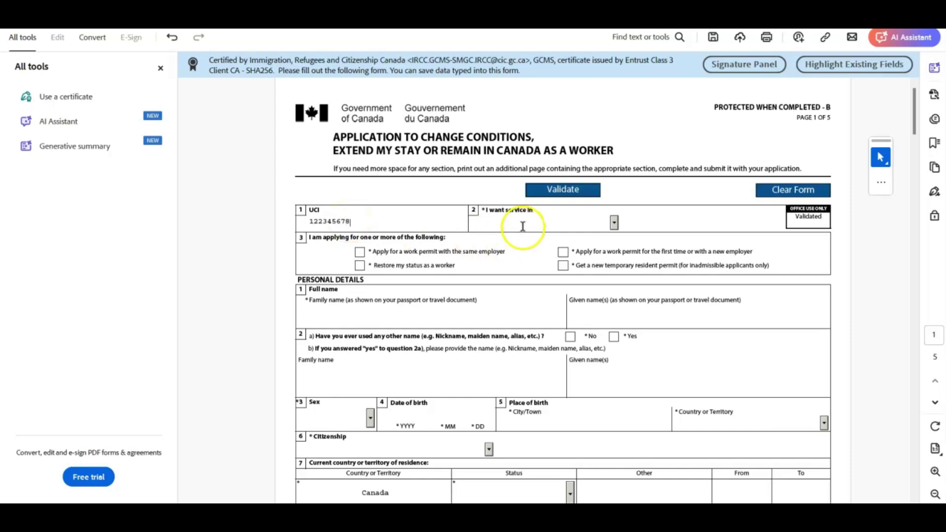
Set service language to English, enter the family and given names, and answer No to other names
{"action": "left_click", "coordinate": [614, 223]}
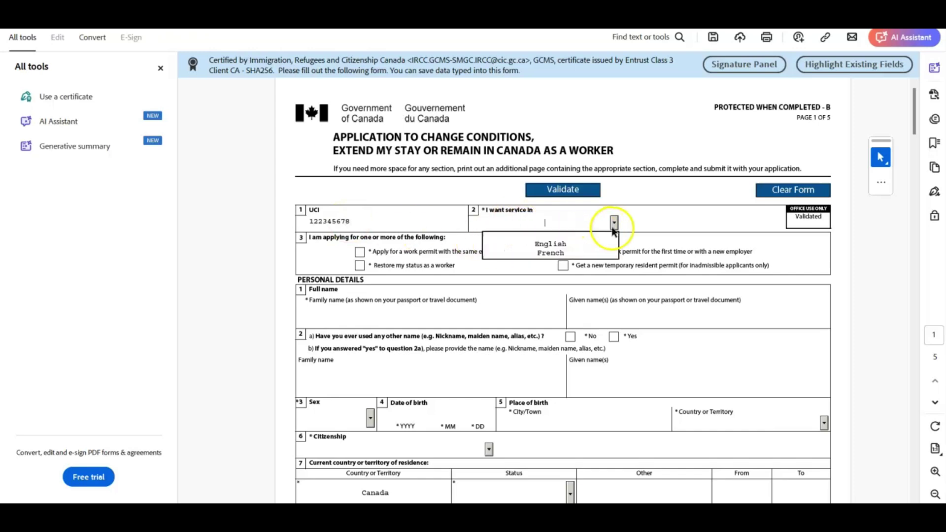
{"action": "left_click", "coordinate": [580, 244]}
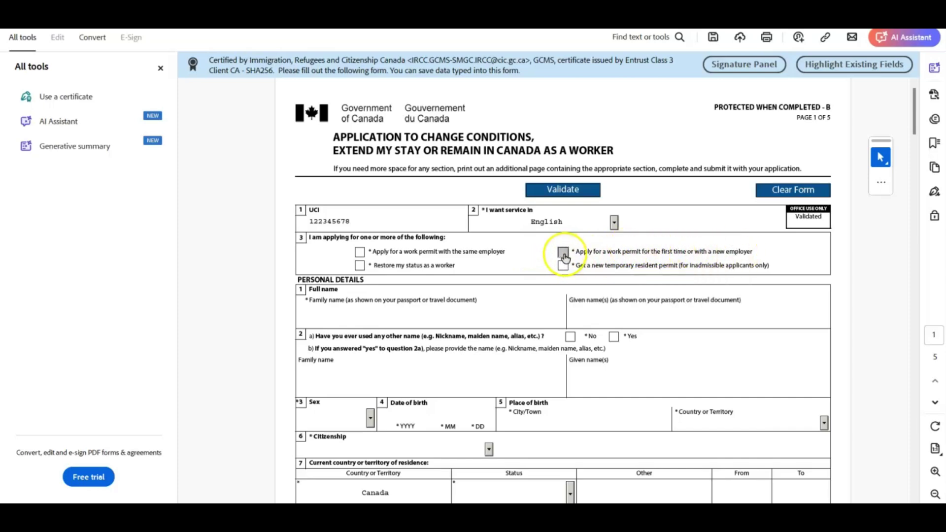
{"action": "scroll", "coordinate": [476, 290], "scroll_direction": "down", "scroll_amount": 4}
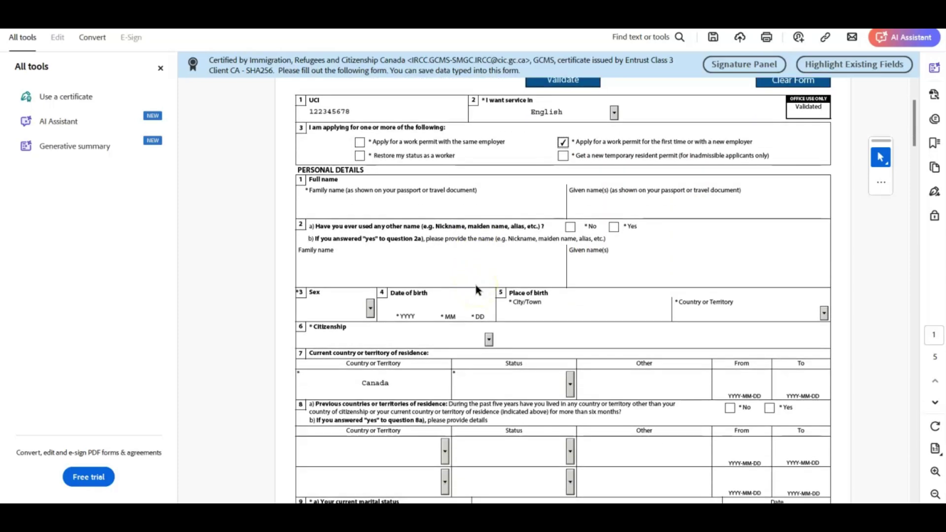
{"action": "left_click", "coordinate": [348, 207]}
{"action": "type", "text": "Nepali"}
{"action": "left_click", "coordinate": [574, 209]}
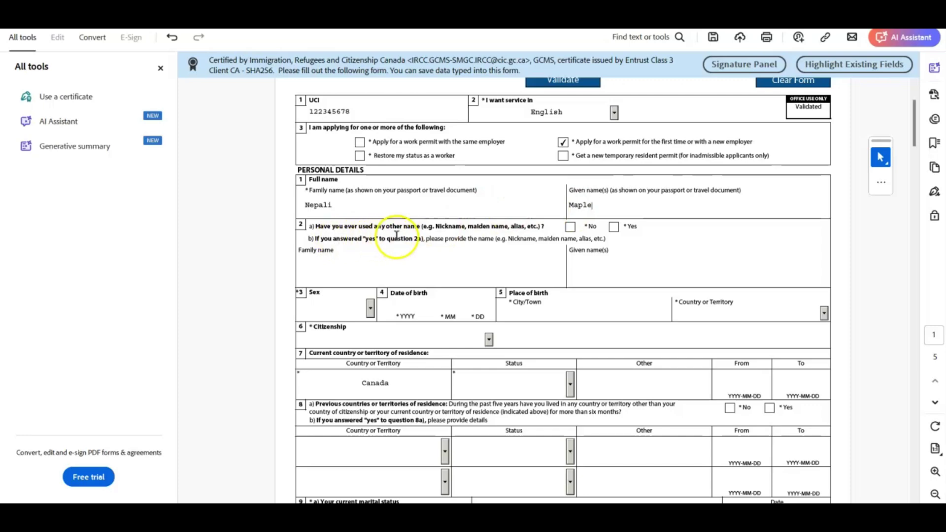
{"action": "left_click", "coordinate": [570, 228]}
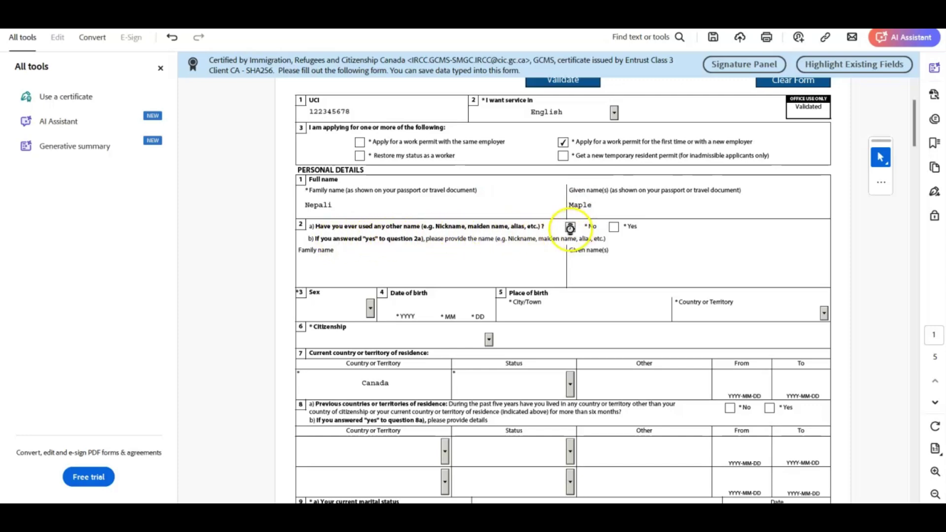
{"action": "scroll", "coordinate": [481, 249], "scroll_direction": "down", "scroll_amount": 2}
Set sex to Male, enter the city of birth, and choose Nepal as country of birth
{"action": "left_click", "coordinate": [371, 201]}
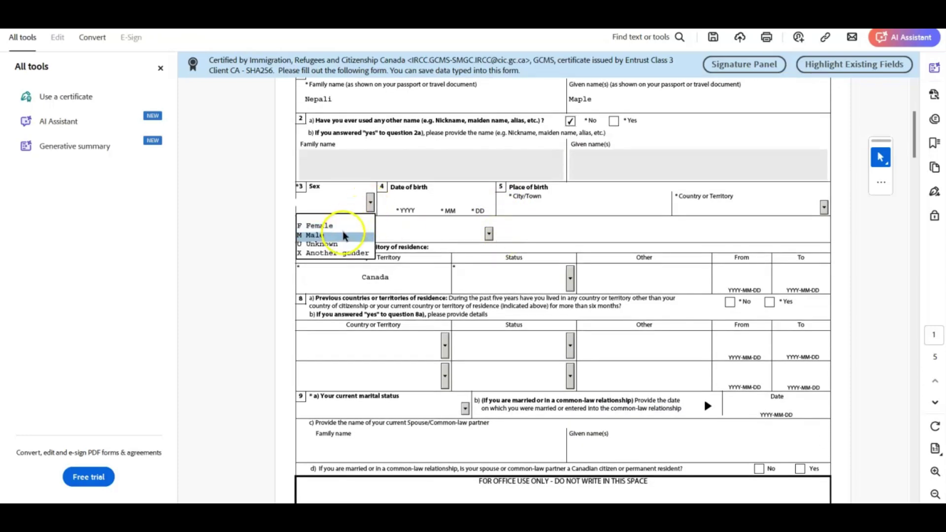
{"action": "left_click", "coordinate": [376, 235]}
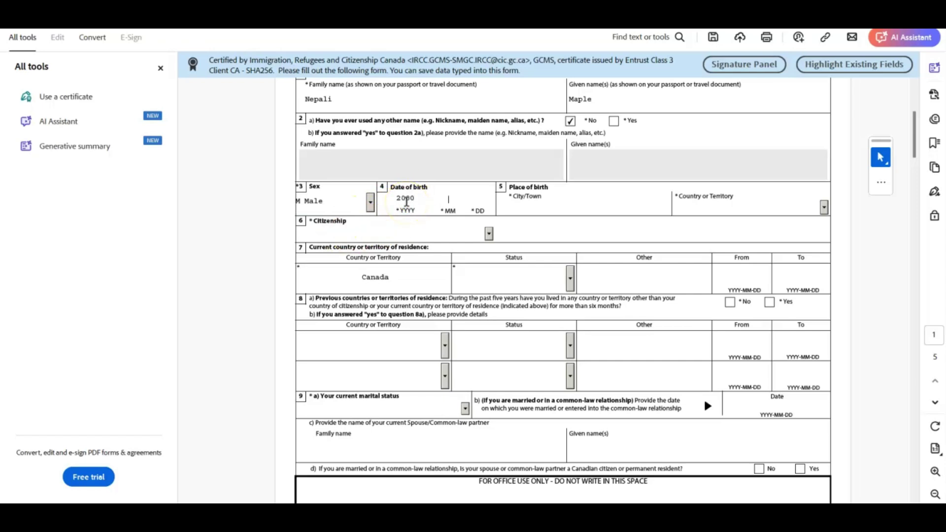
{"action": "left_click", "coordinate": [548, 209]}
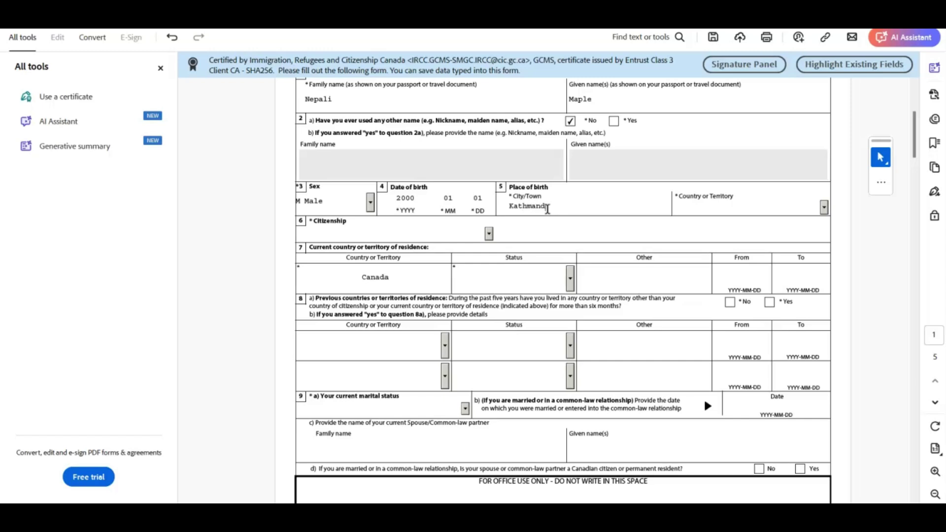
{"action": "left_click", "coordinate": [824, 207]}
{"action": "type", "text": "Nepal"}
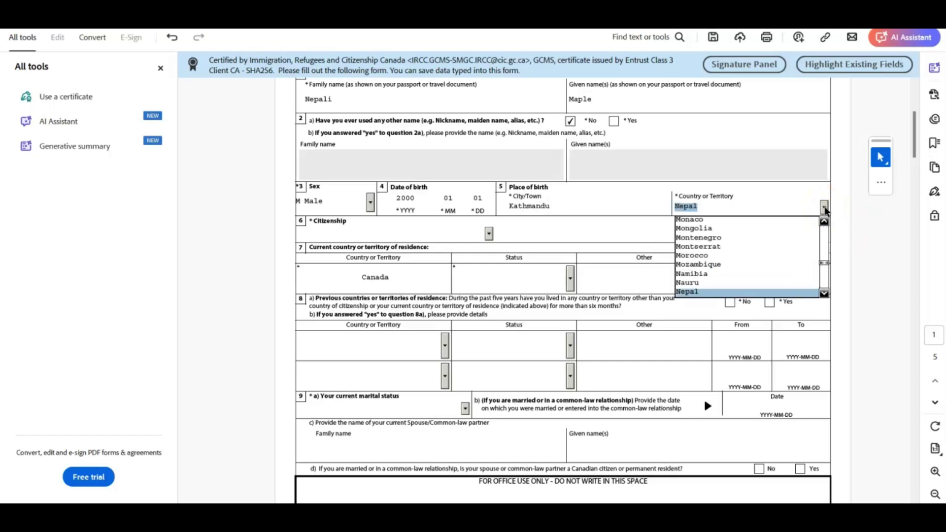
{"action": "key", "text": "Return"}
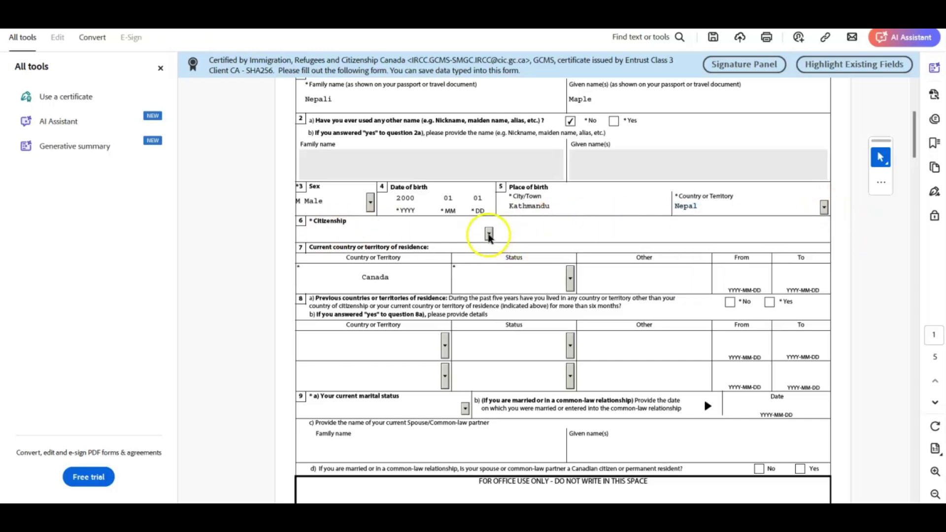
Set citizenship to Nepal and current residence status to Student, then select the From date
{"action": "left_click", "coordinate": [489, 234]}
{"action": "type", "text": "Nepal"}
{"action": "key", "text": "Return"}
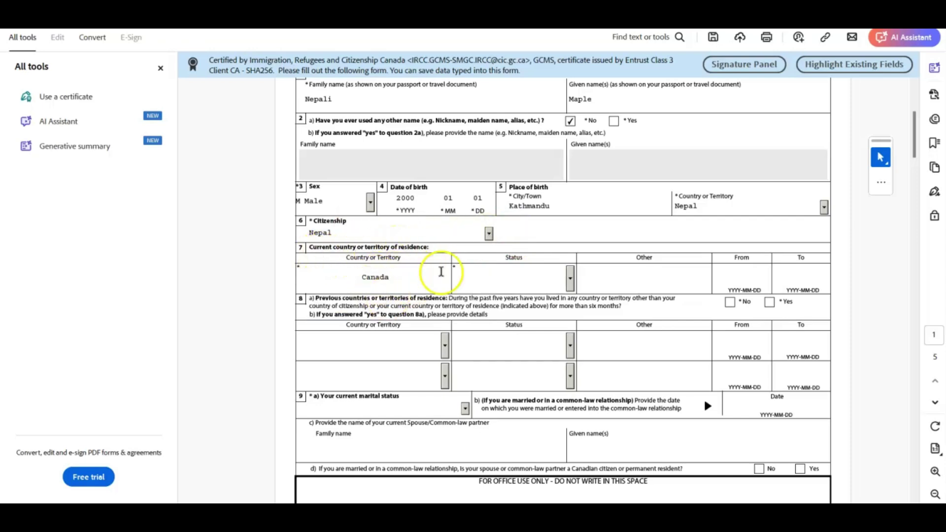
{"action": "left_click", "coordinate": [570, 279]}
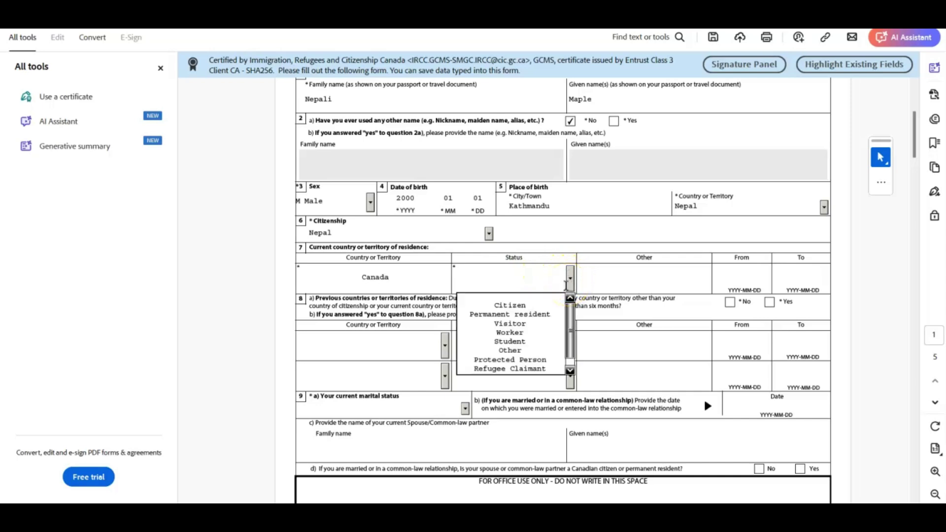
{"action": "left_click", "coordinate": [539, 345]}
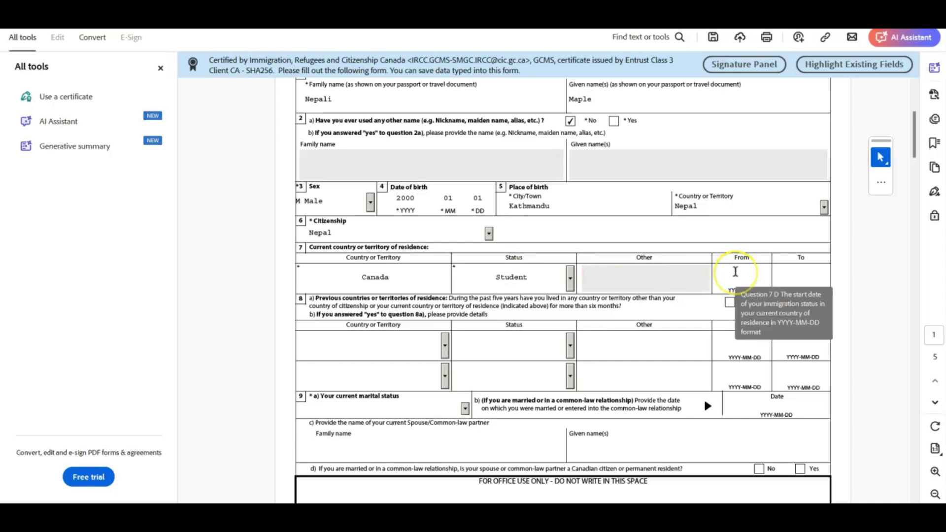
{"action": "left_click", "coordinate": [736, 271]}
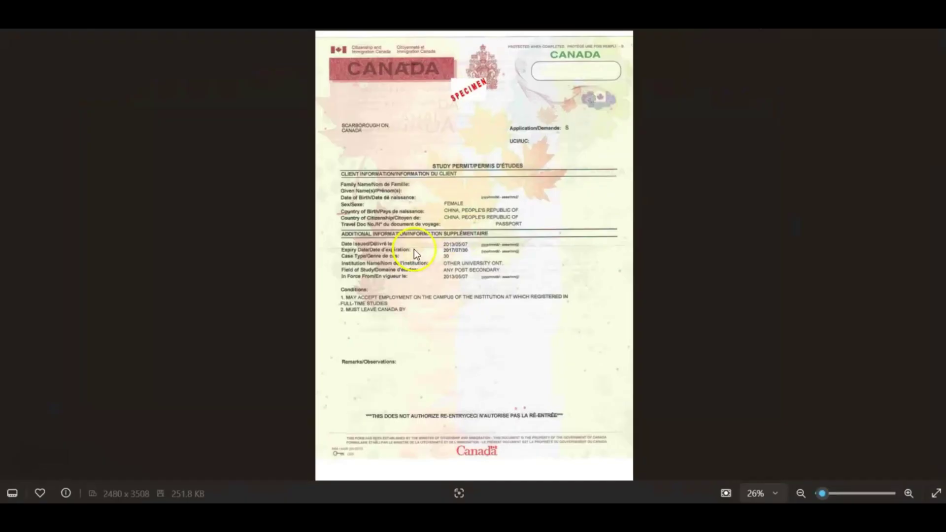
Zoom in on the study permit's issue and expiry dates, then return to the section 7 From date
{"action": "scroll", "coordinate": [425, 253], "scroll_direction": "up", "scroll_amount": 2}
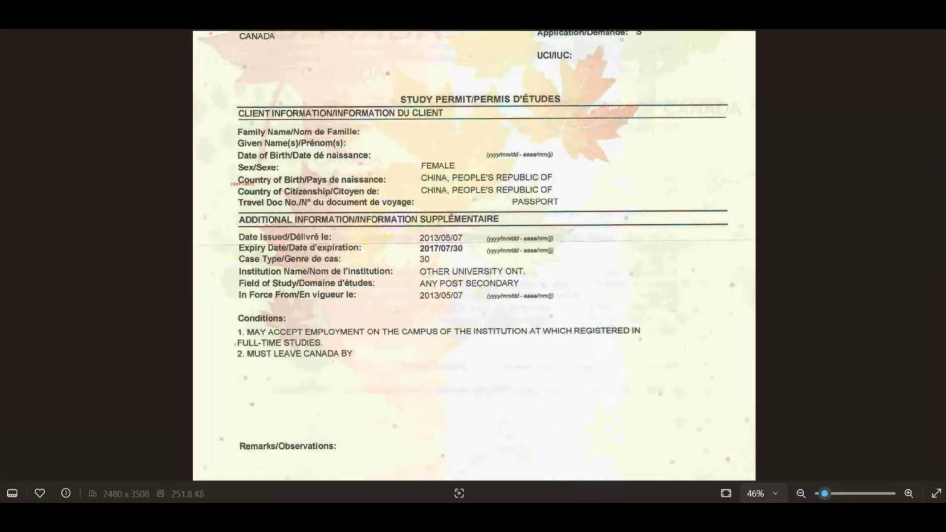
{"action": "left_click", "coordinate": [641, 455]}
{"action": "left_click", "coordinate": [763, 281]}
Enter section 7 residence dates from 2022-08-20 to 2025-02-25
{"action": "type", "text": "2"}
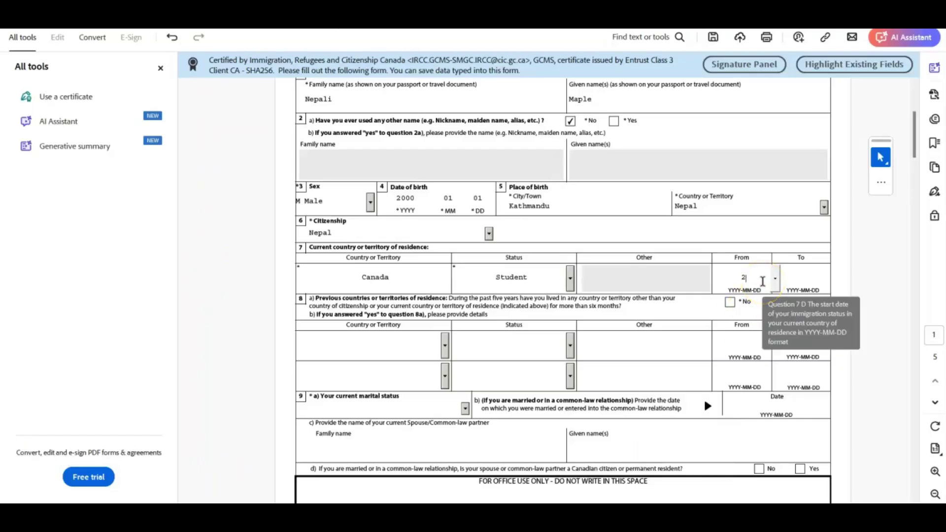
{"action": "type", "text": "022-08-20"}
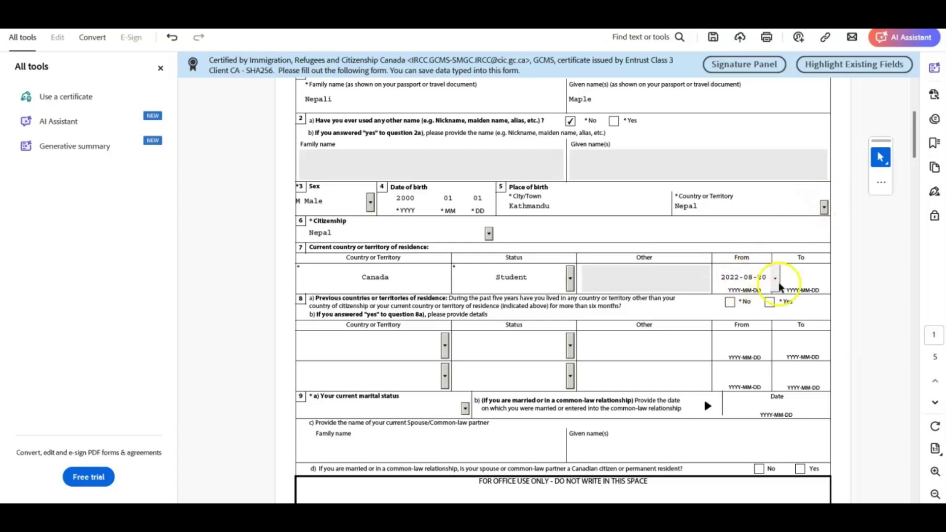
{"action": "left_click", "coordinate": [817, 270]}
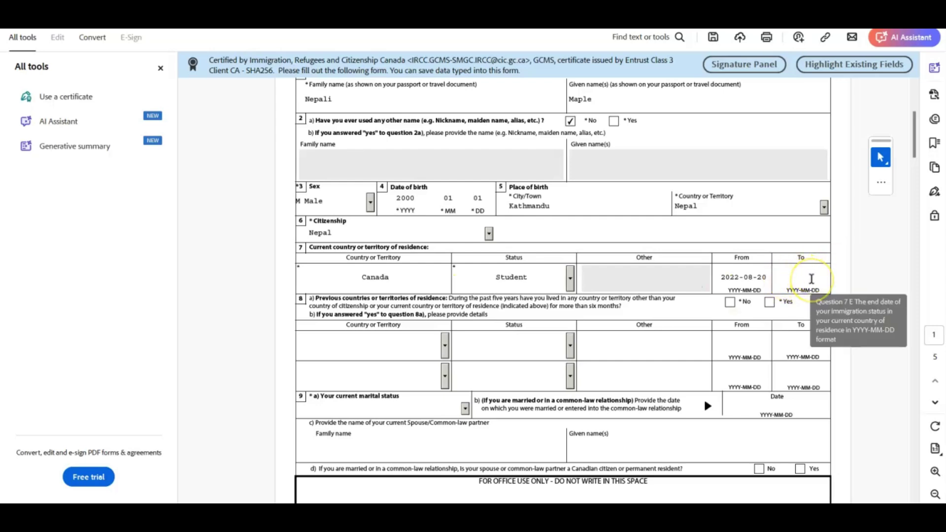
{"action": "left_click", "coordinate": [801, 280]}
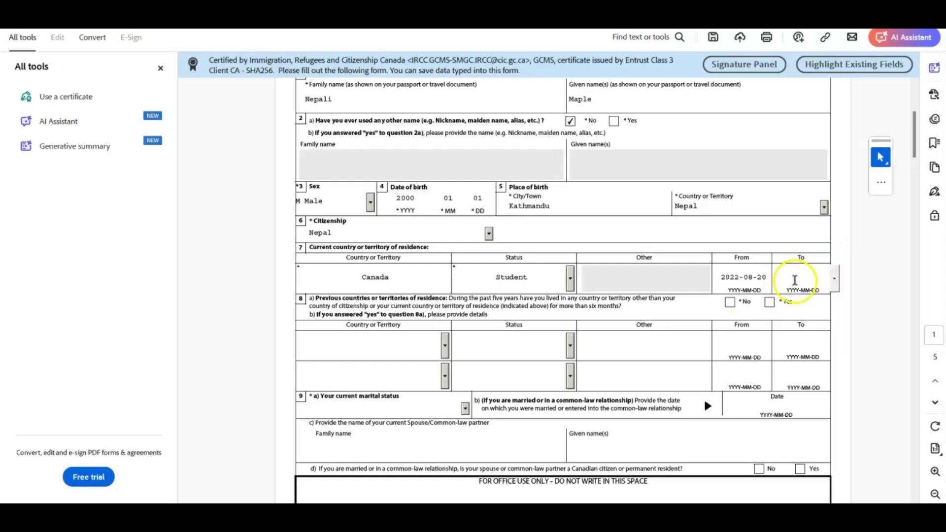
{"action": "type", "text": "202"}
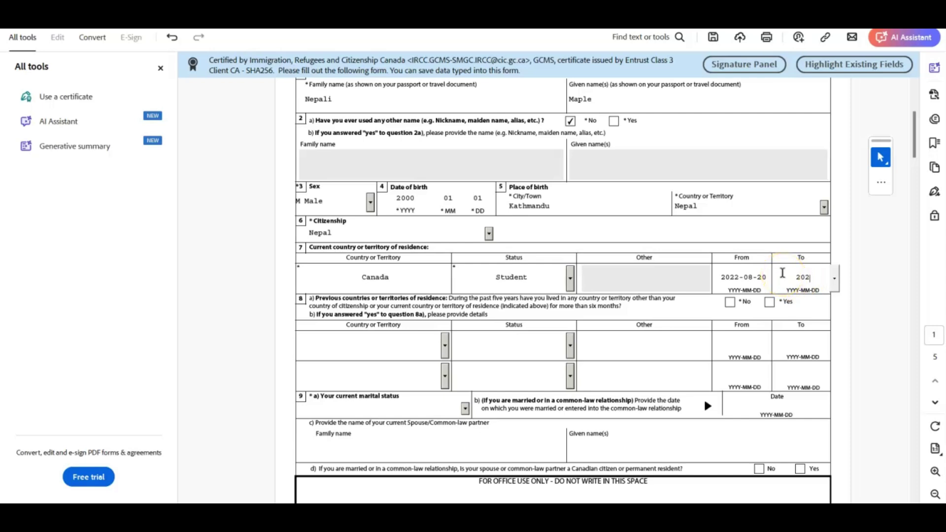
{"action": "type", "text": "5-02-25"}
{"action": "left_click", "coordinate": [372, 331]}
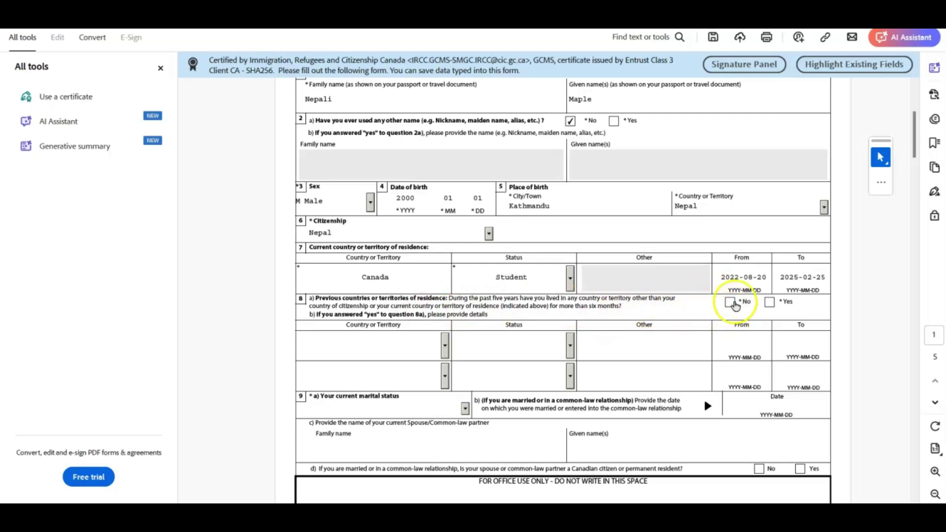
Answer No to previous countries of residence and set marital status to Single
{"action": "left_click", "coordinate": [732, 306]}
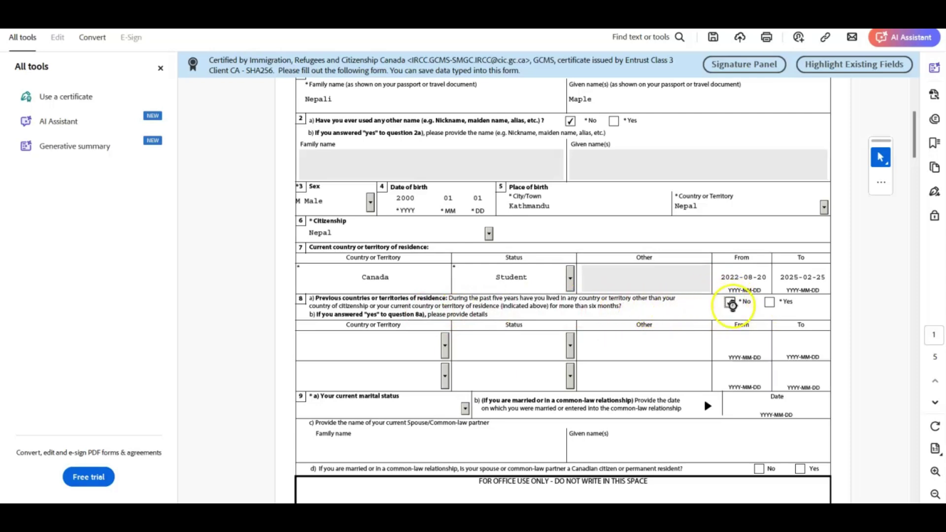
{"action": "scroll", "coordinate": [600, 358], "scroll_direction": "down", "scroll_amount": 3}
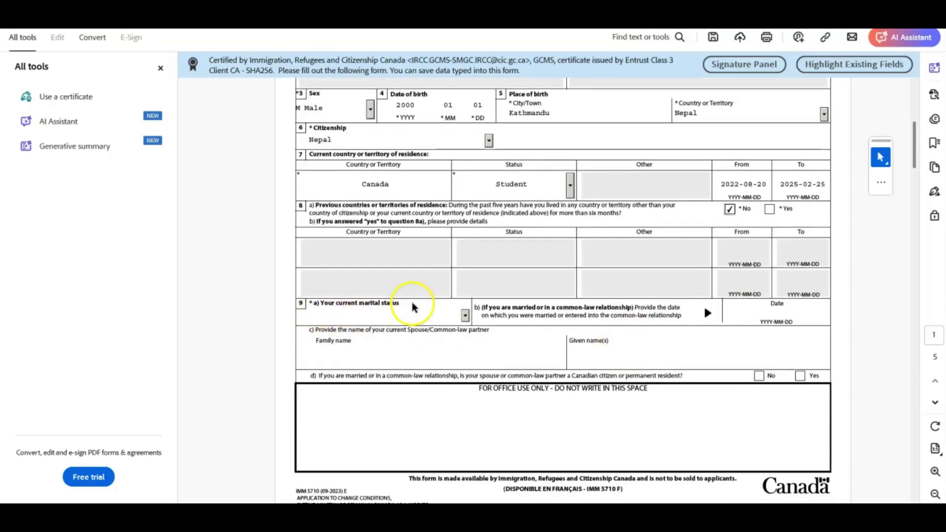
{"action": "left_click", "coordinate": [465, 316]}
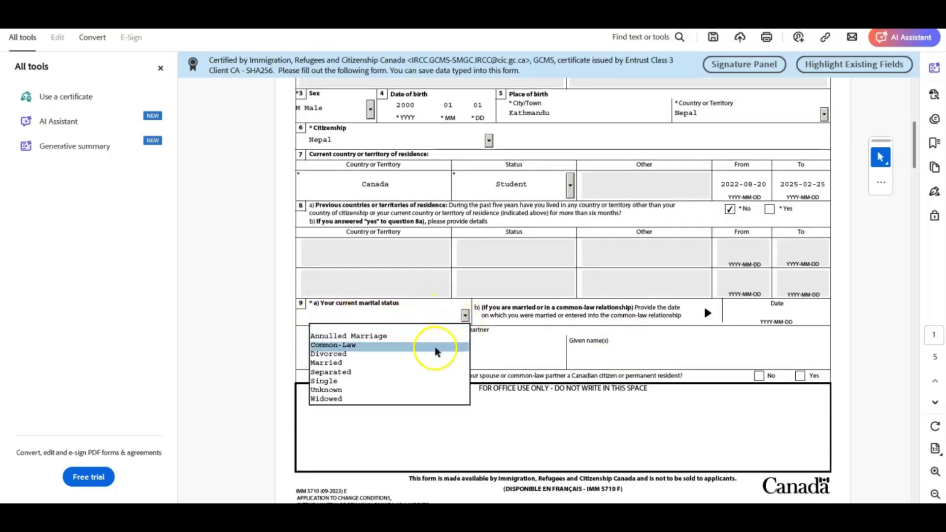
{"action": "left_click", "coordinate": [422, 381]}
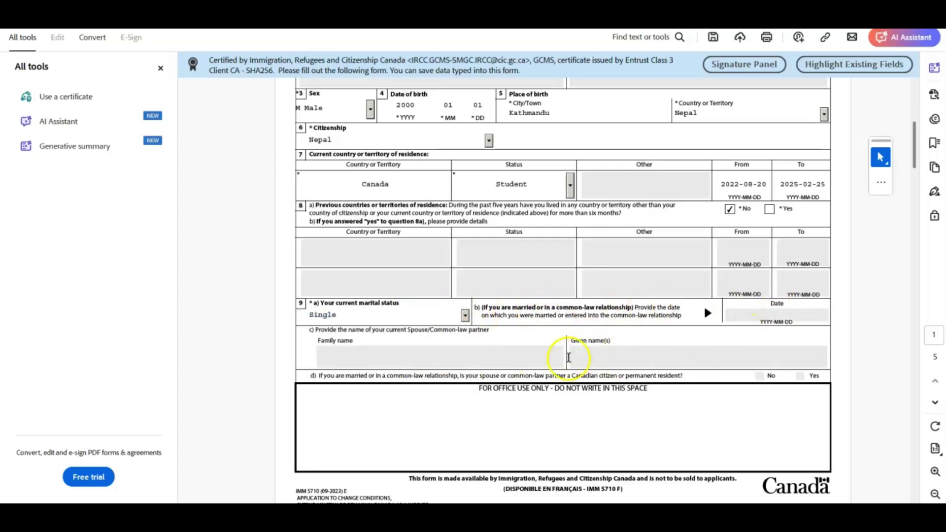
Answer No to previous marriage, set native language to Nepali and language ability to English
{"action": "scroll", "coordinate": [786, 342], "scroll_direction": "down", "scroll_amount": 3}
{"action": "scroll", "coordinate": [511, 327], "scroll_direction": "down", "scroll_amount": 5}
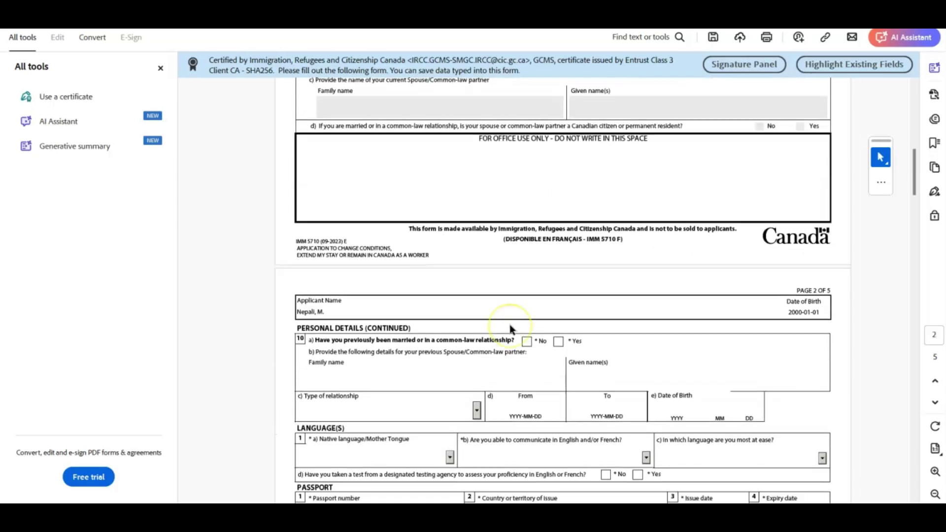
{"action": "scroll", "coordinate": [510, 324], "scroll_direction": "down", "scroll_amount": 1}
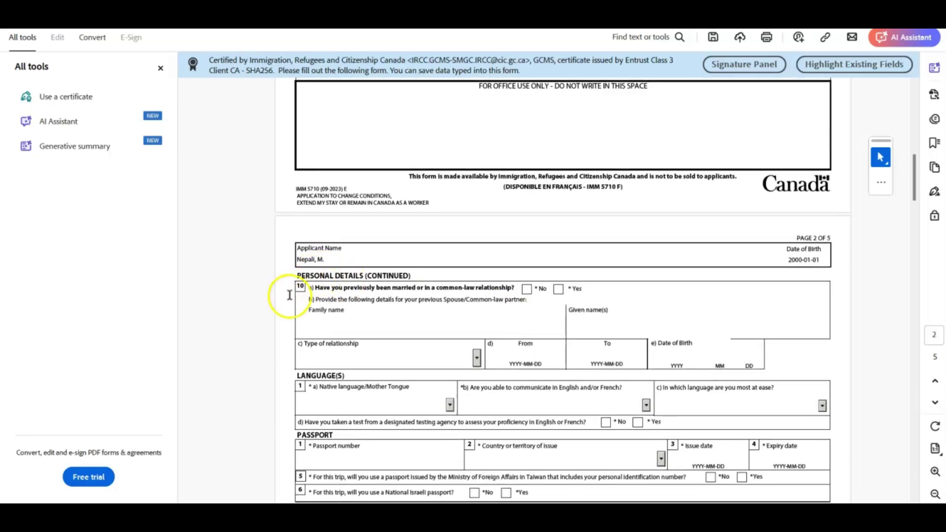
{"action": "scroll", "coordinate": [289, 295], "scroll_direction": "down", "scroll_amount": 2}
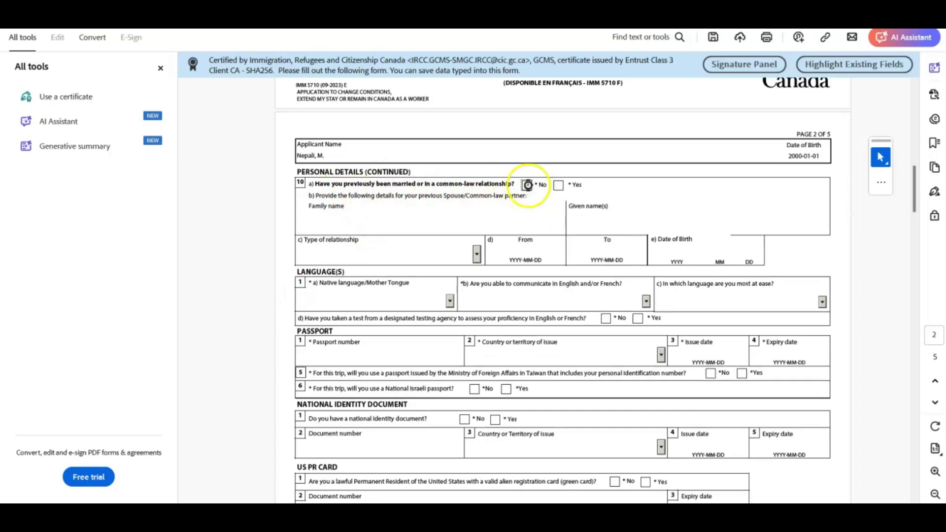
{"action": "left_click", "coordinate": [528, 184]}
{"action": "scroll", "coordinate": [414, 227], "scroll_direction": "down", "scroll_amount": 3}
{"action": "left_click", "coordinate": [452, 170]}
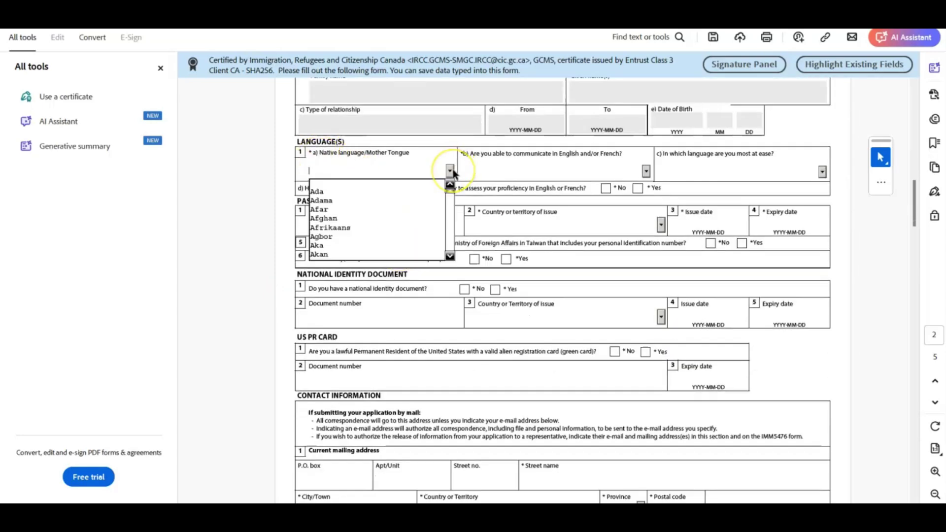
{"action": "type", "text": "ndj"}
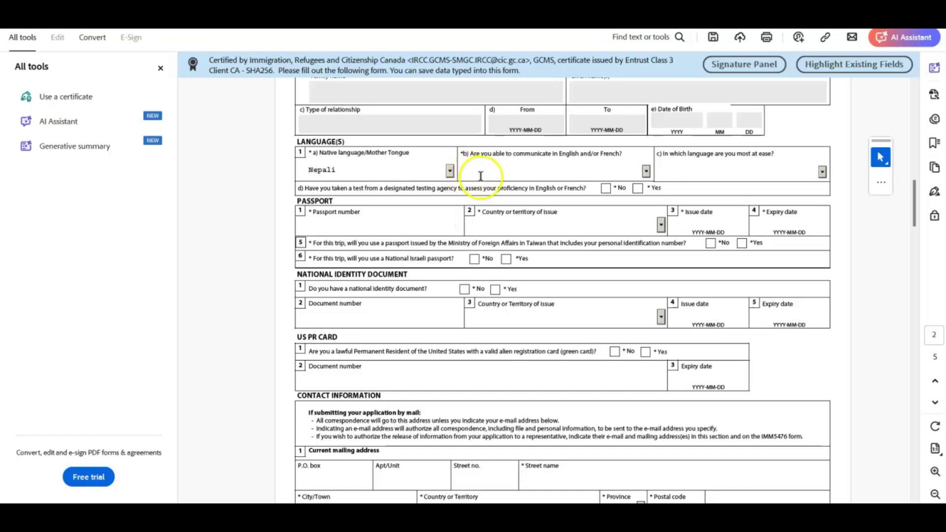
{"action": "left_click", "coordinate": [646, 171]}
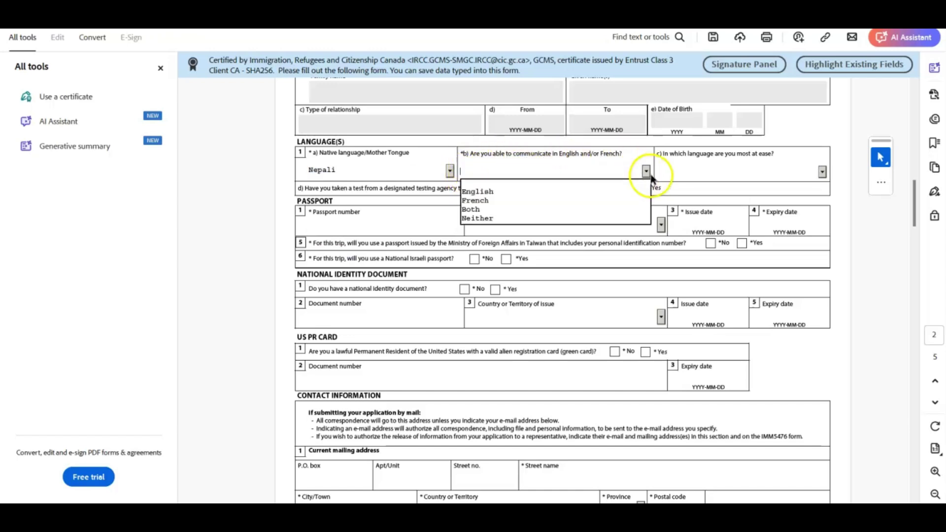
{"action": "left_click", "coordinate": [621, 193]}
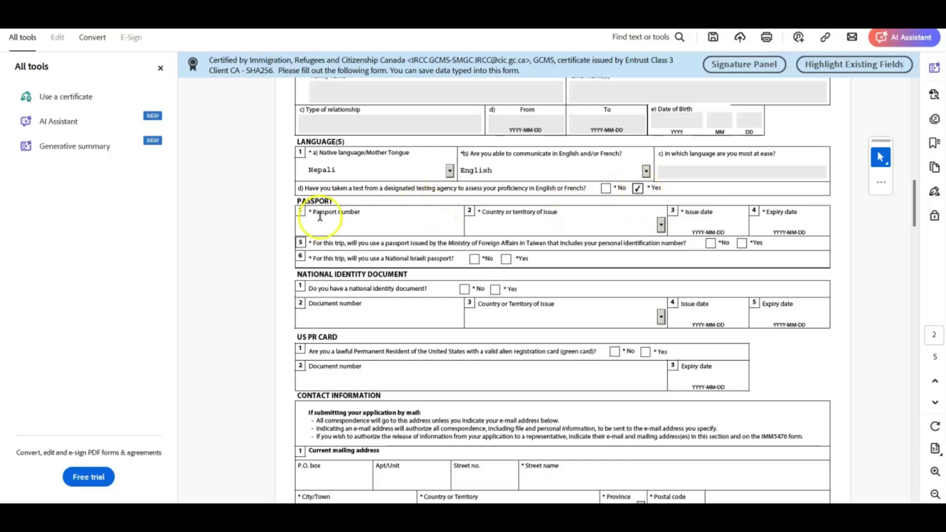
Enter the passport number, issuing country NPL (Nepal), issue date 2019-12-10 and expiry 2029-12-09
{"action": "left_click", "coordinate": [384, 231]}
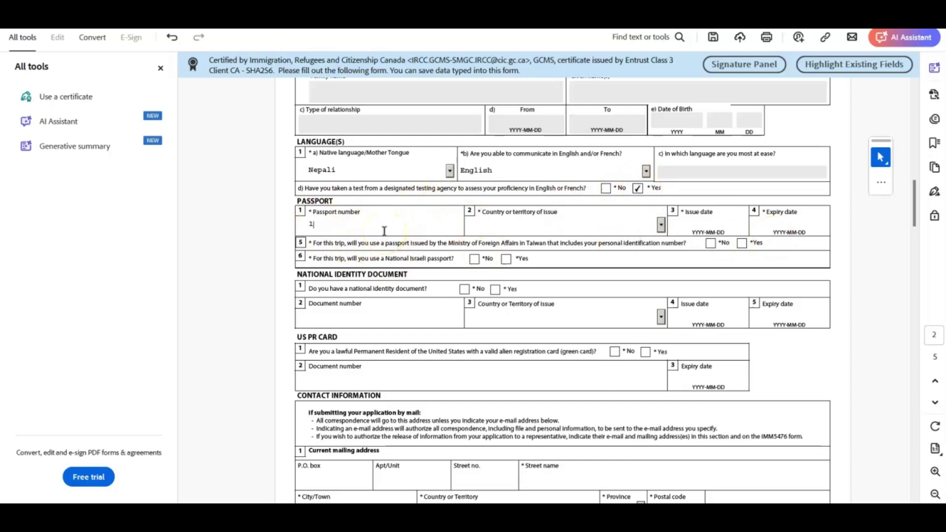
{"action": "left_click", "coordinate": [495, 227]}
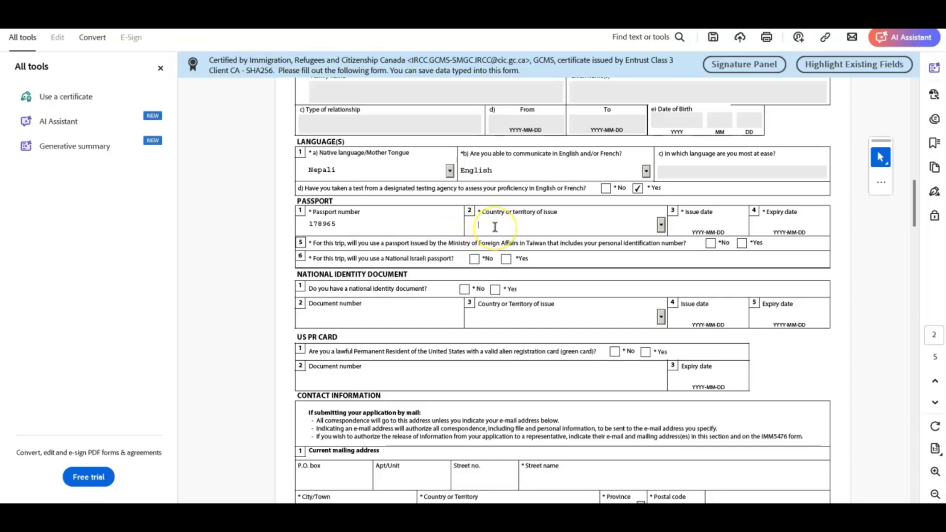
{"action": "left_click", "coordinate": [662, 228]}
{"action": "key", "text": "n"}
{"action": "key", "text": "n"}
{"action": "key", "text": "n"}
{"action": "key", "text": "n"}
{"action": "key", "text": "n"}
{"action": "key", "text": "n"}
{"action": "key", "text": "n"}
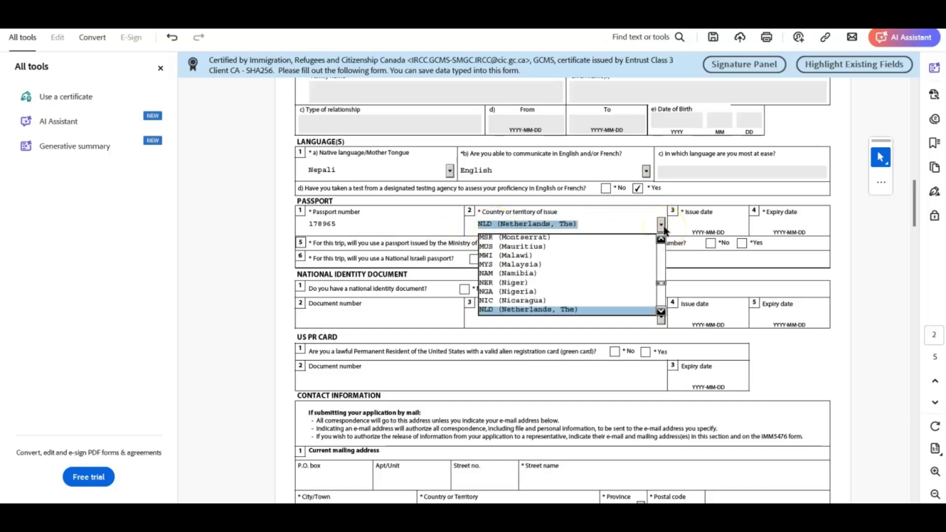
{"action": "key", "text": "Return"}
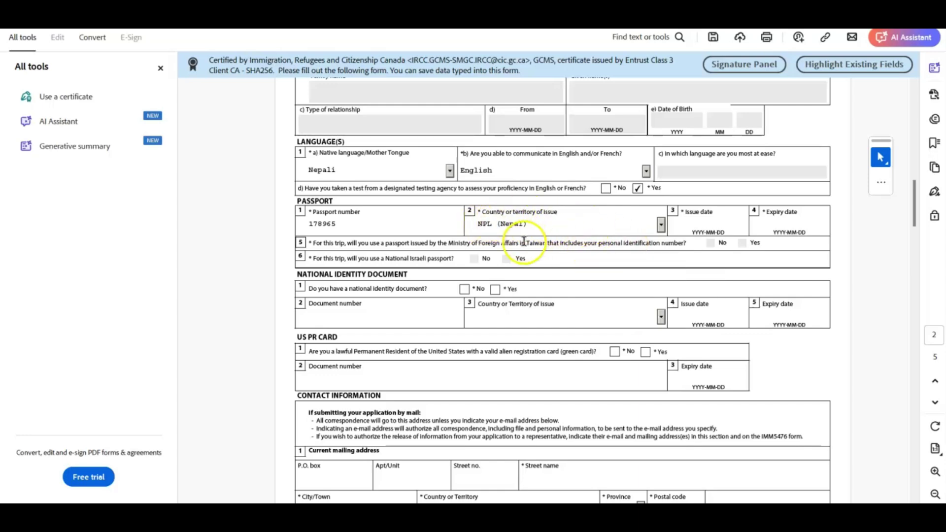
{"action": "left_click", "coordinate": [697, 220]}
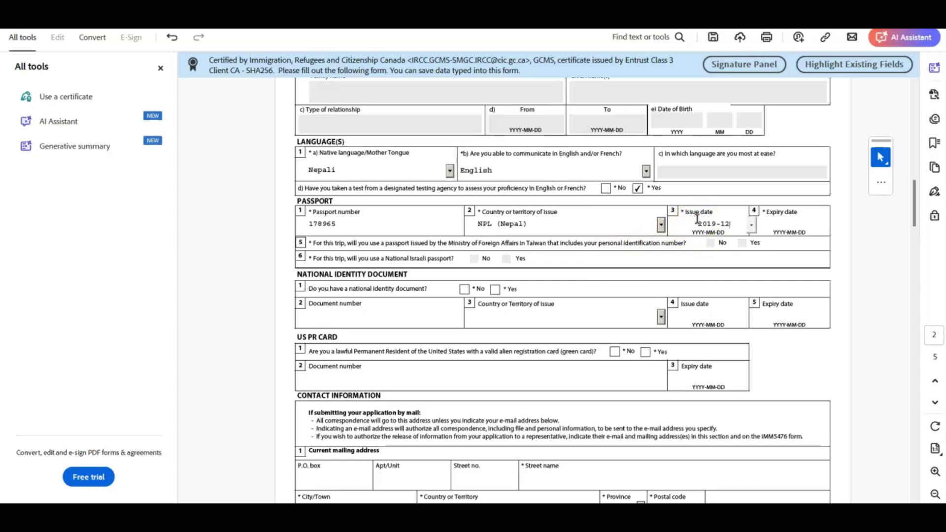
{"action": "type", "text": "2019-12-10"}
{"action": "left_click", "coordinate": [792, 223]}
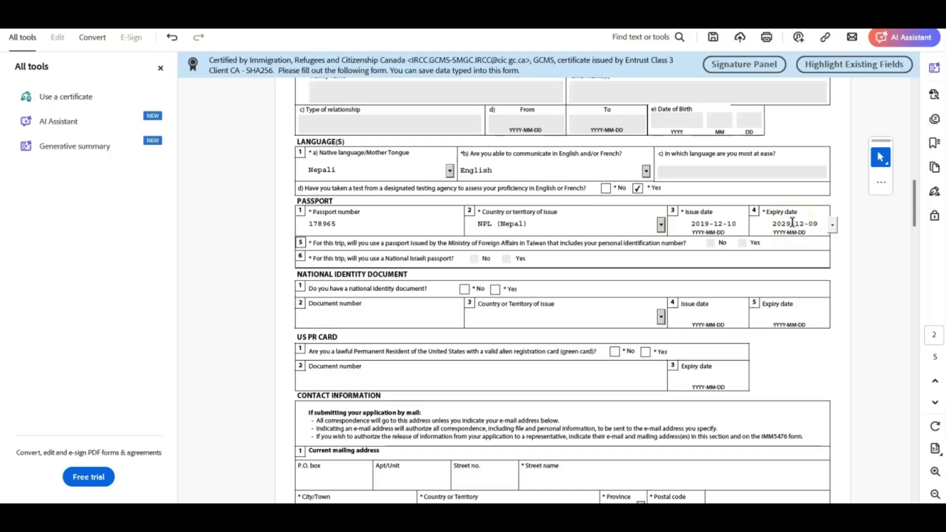
{"action": "left_click", "coordinate": [412, 249]}
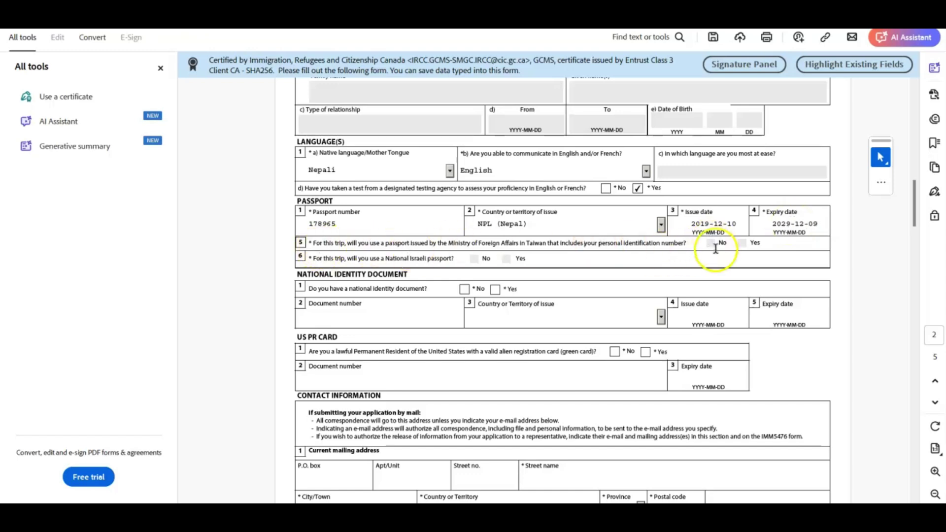
Answer No to having a national identity document and a US PR card
{"action": "scroll", "coordinate": [385, 222], "scroll_direction": "down", "scroll_amount": 3}
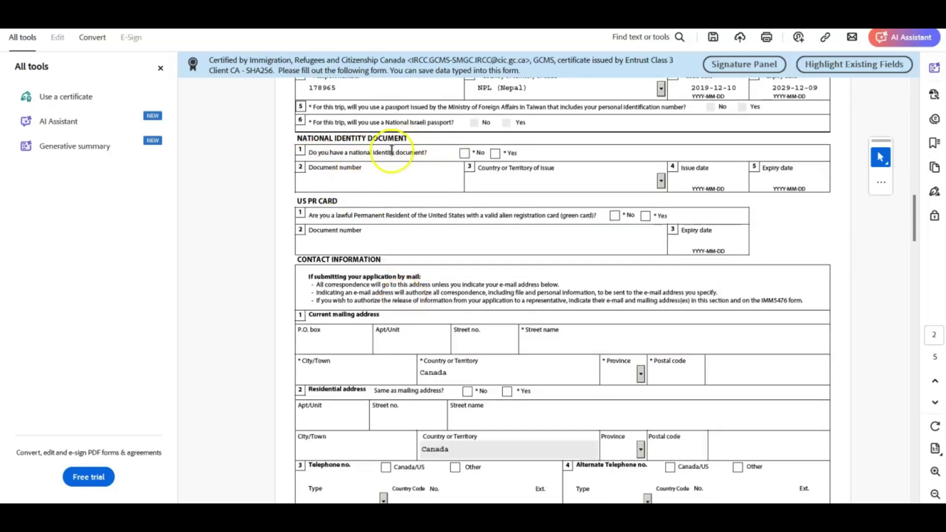
{"action": "left_click", "coordinate": [464, 153]}
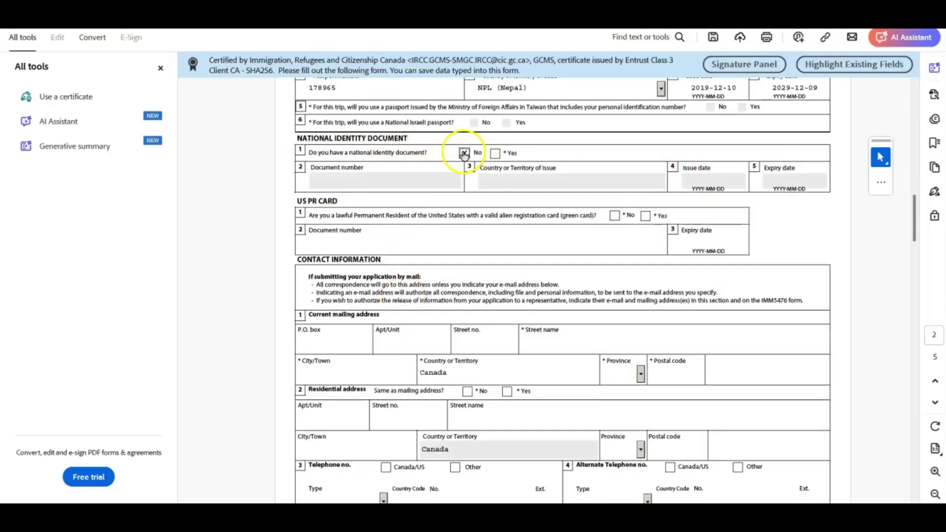
{"action": "scroll", "coordinate": [465, 153], "scroll_direction": "down", "scroll_amount": 2}
{"action": "left_click", "coordinate": [614, 147]}
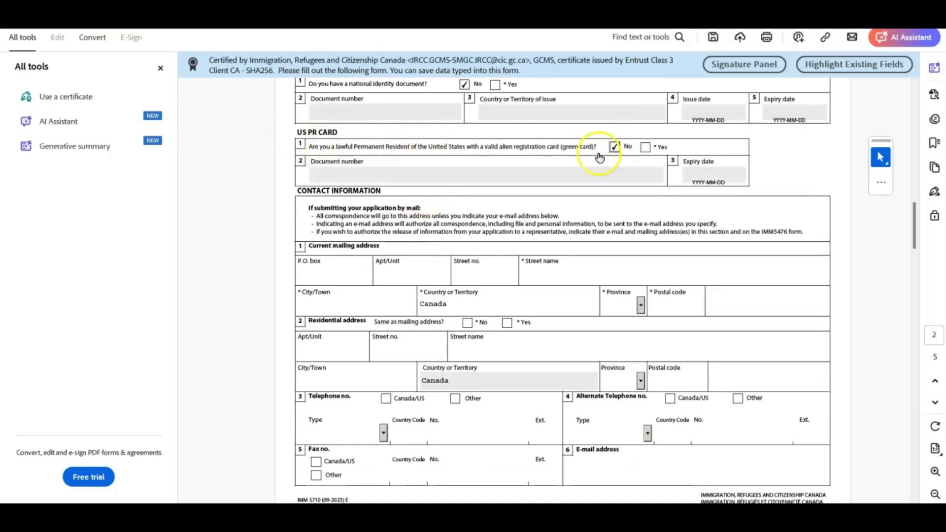
{"action": "scroll", "coordinate": [599, 158], "scroll_direction": "down", "scroll_amount": 2}
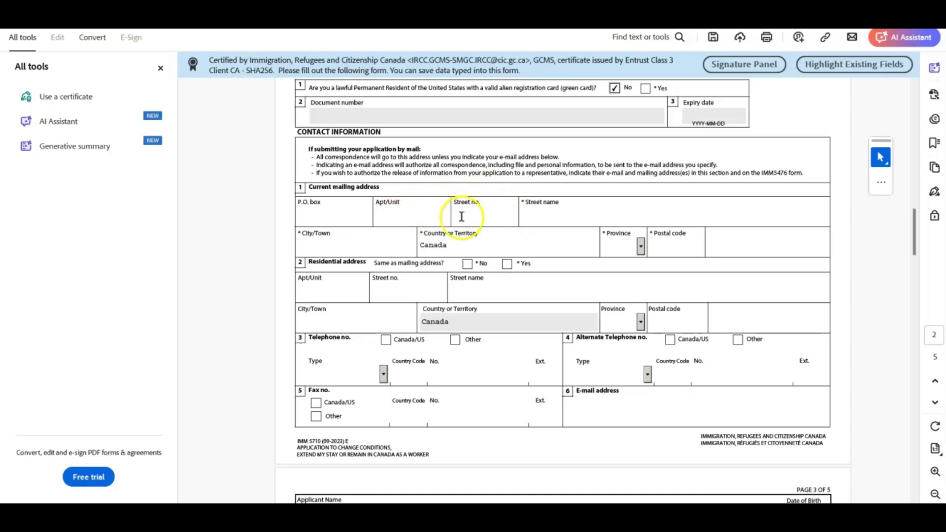
Enter the mailing address with province AB and mark the residential address as the same
{"action": "left_click", "coordinate": [409, 219]}
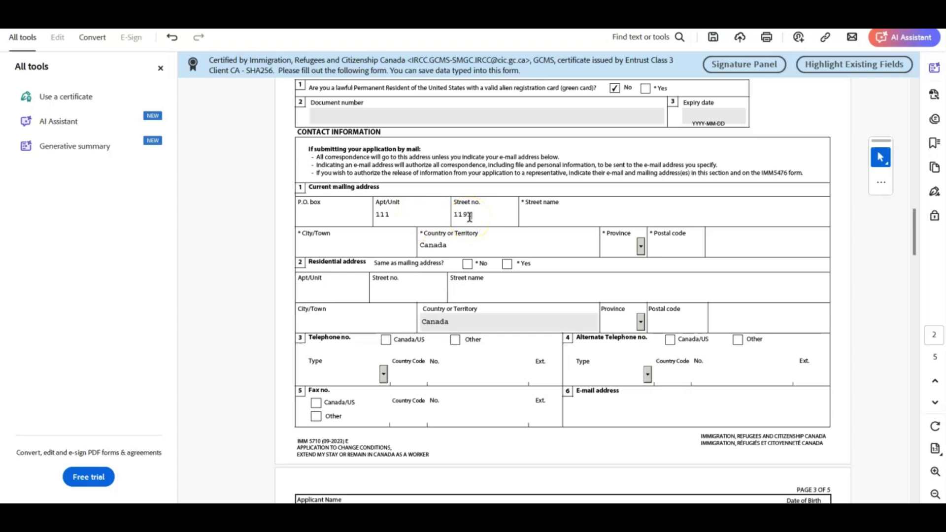
{"action": "left_click", "coordinate": [544, 221]}
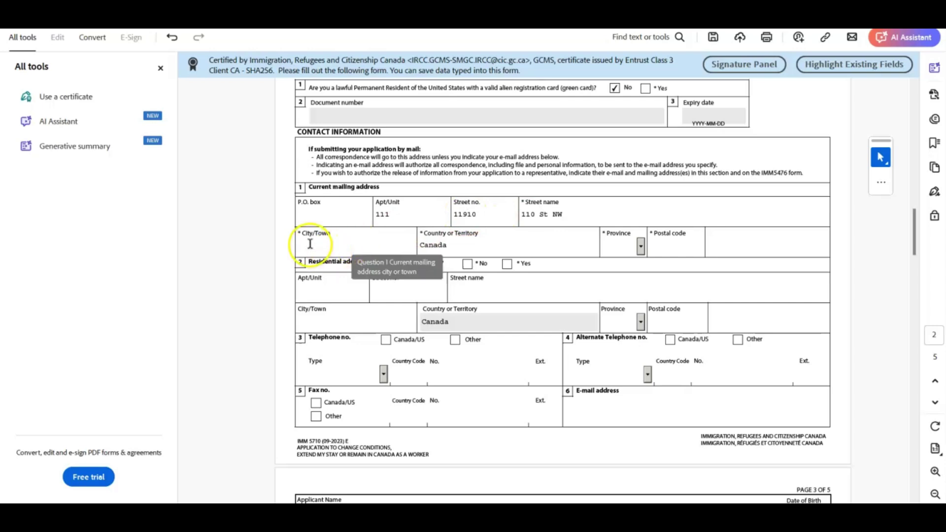
{"action": "left_click", "coordinate": [327, 244]}
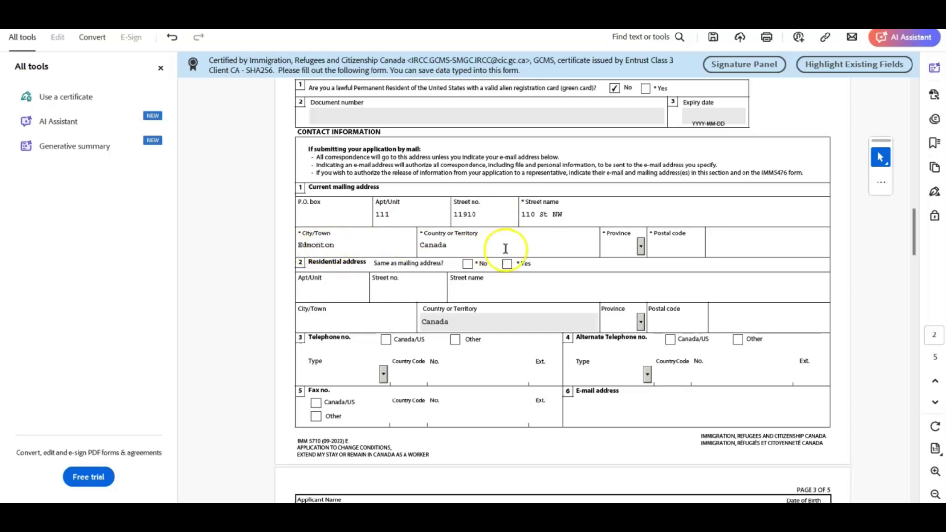
{"action": "left_click", "coordinate": [641, 246]}
{"action": "left_click", "coordinate": [625, 271]}
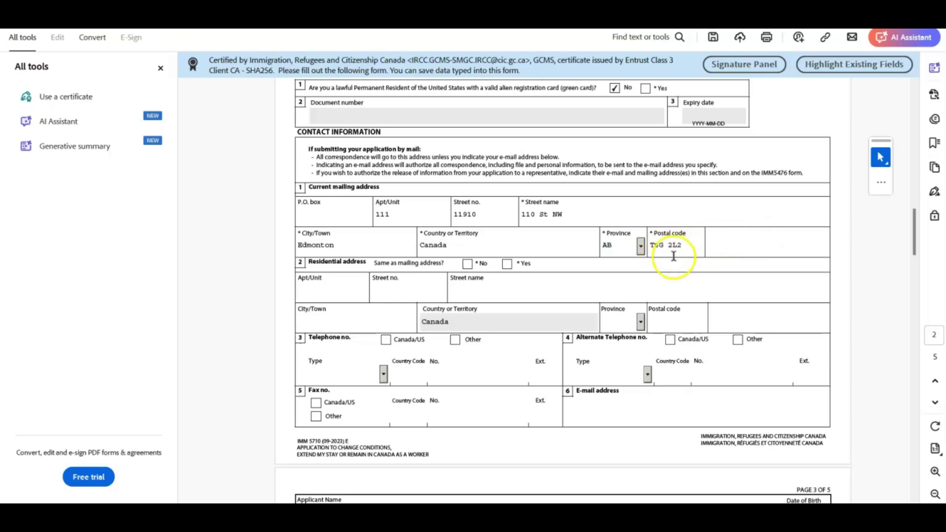
{"action": "left_click", "coordinate": [508, 265]}
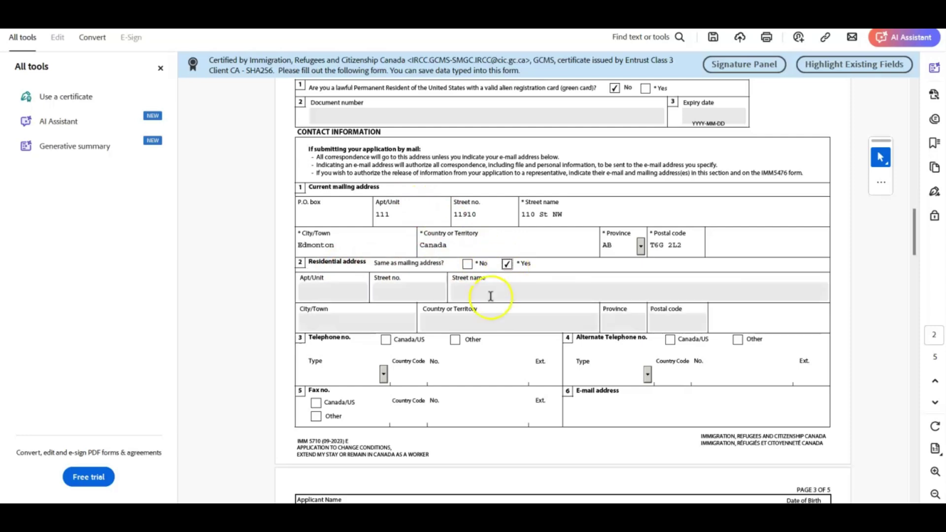
{"action": "scroll", "coordinate": [490, 296], "scroll_direction": "down", "scroll_amount": 4}
Enter the client's Canada/US cellular phone number, then scroll to page 3 of the form
{"action": "left_click", "coordinate": [386, 149]}
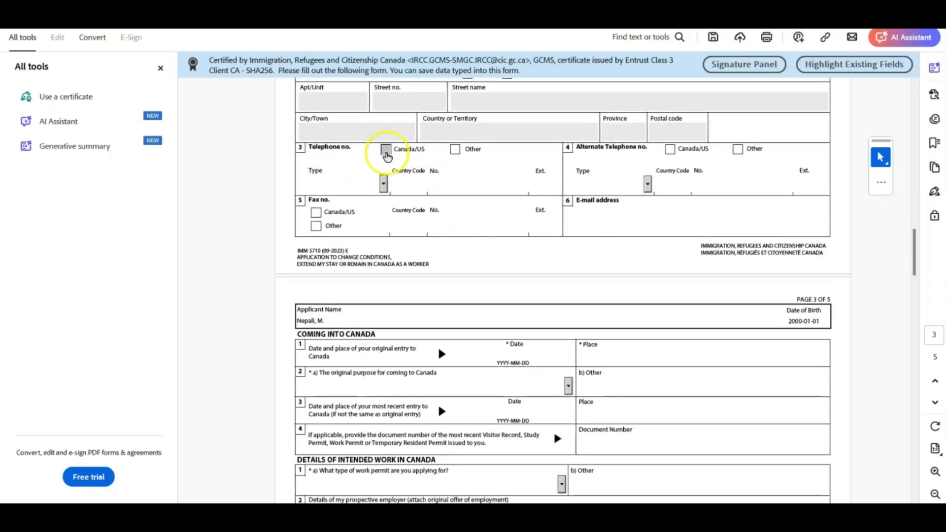
{"action": "left_click", "coordinate": [383, 183]}
{"action": "left_click", "coordinate": [355, 215]}
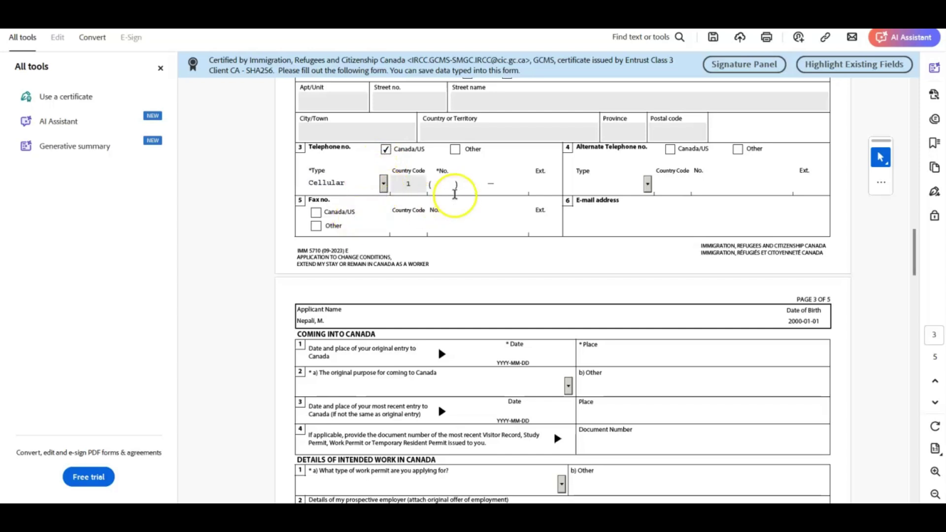
{"action": "left_click", "coordinate": [447, 185]}
{"action": "left_click", "coordinate": [481, 192]}
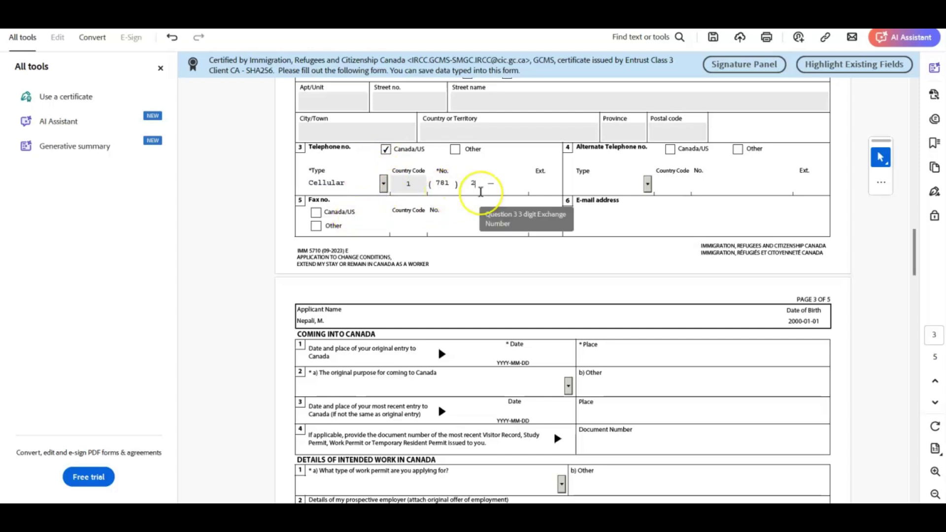
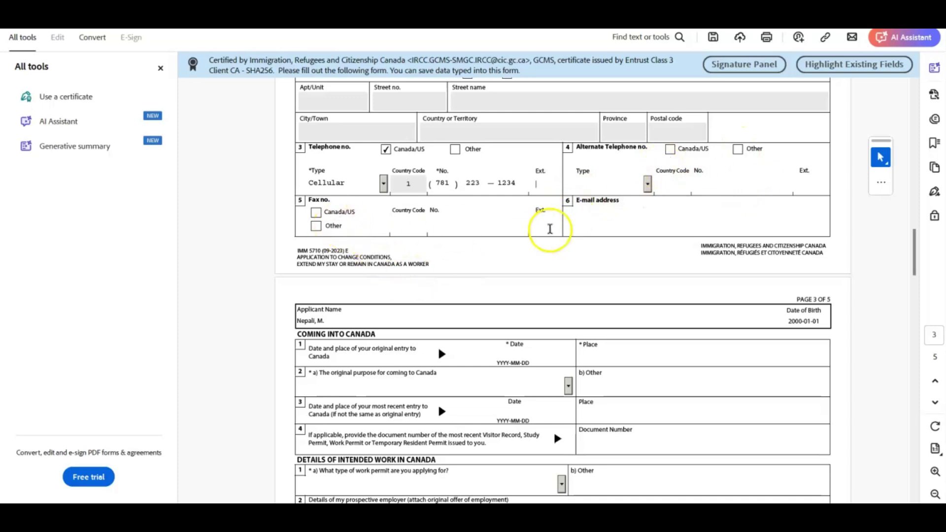
{"action": "scroll", "coordinate": [634, 150], "scroll_direction": "down", "scroll_amount": 2}
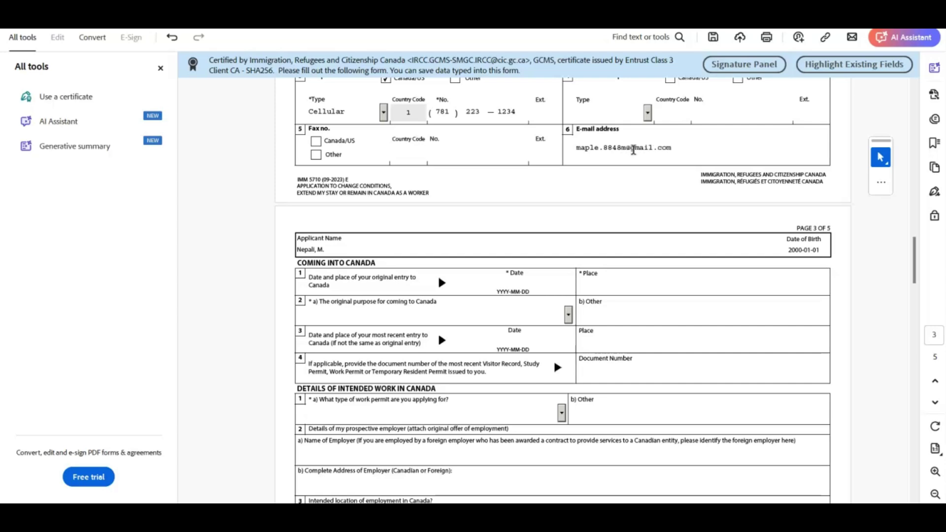
{"action": "scroll", "coordinate": [476, 201], "scroll_direction": "down", "scroll_amount": 4}
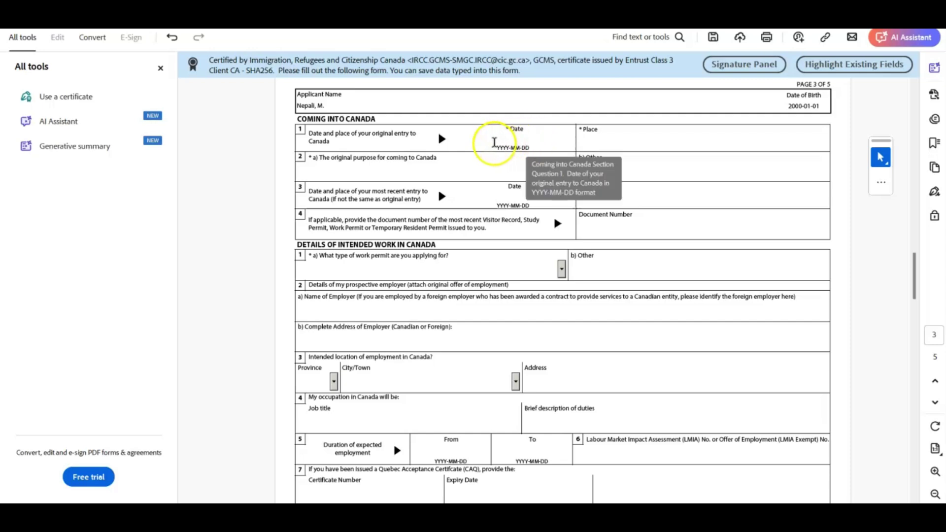
Enter original entry date 2022-08-20 at Toronto Pearson Airport and choose Study as the original purpose
{"action": "left_click", "coordinate": [501, 142]}
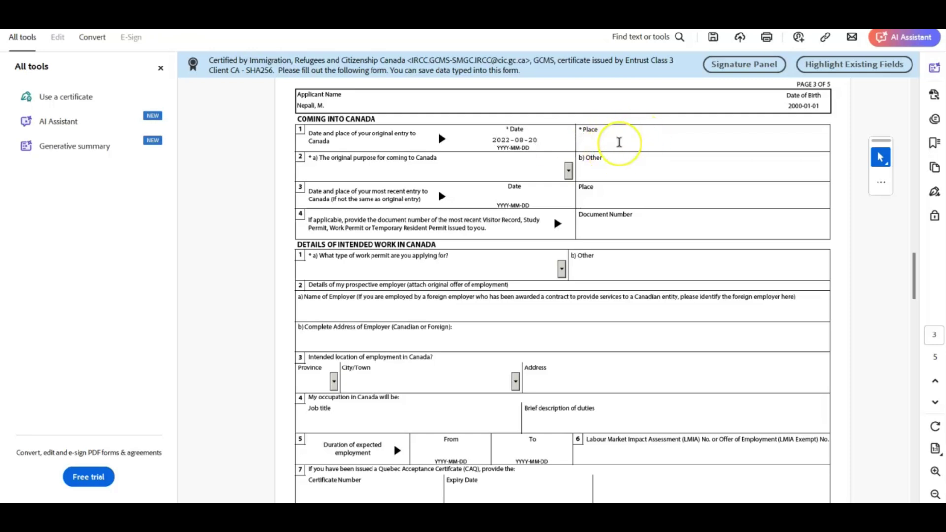
{"action": "type", "text": "Toronto Pearson Airpor"}
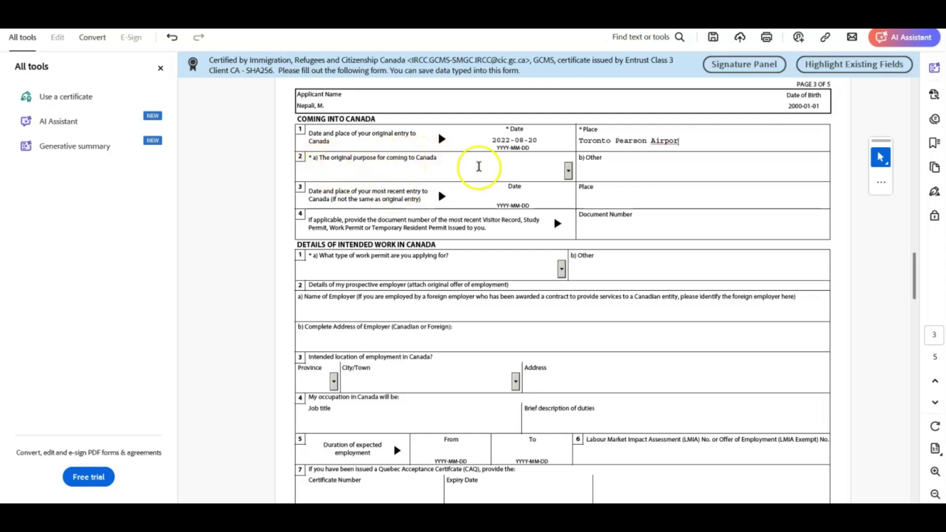
{"action": "left_click", "coordinate": [570, 169]}
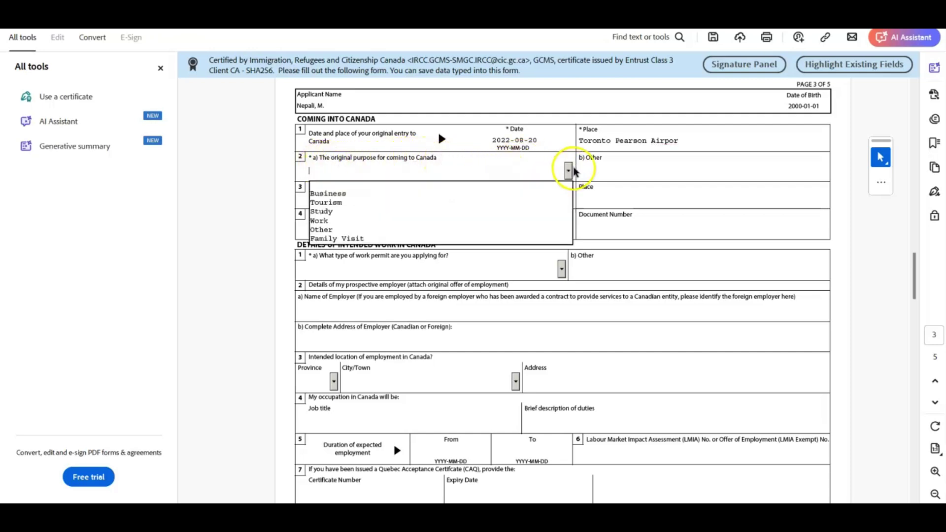
{"action": "left_click", "coordinate": [478, 216]}
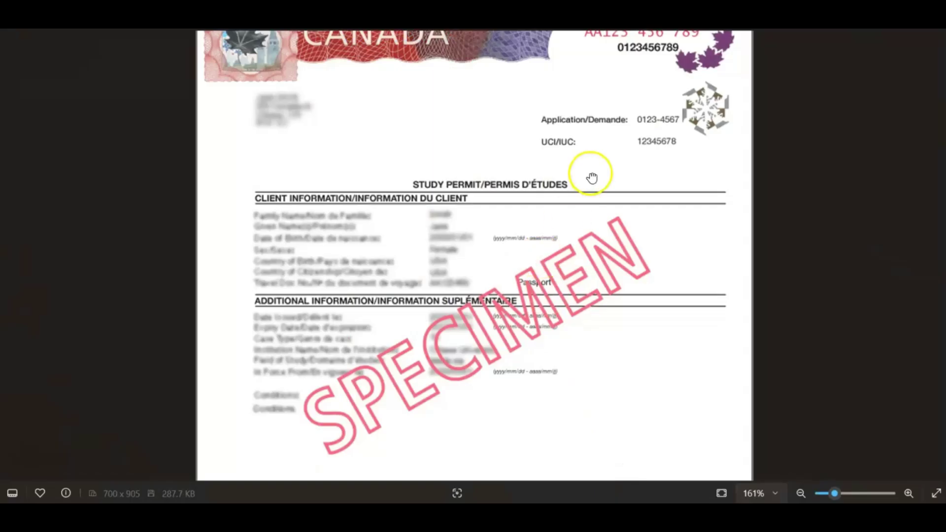
Read the document number off the study permit image and enter it in Document Number
{"action": "left_click_drag", "start_coordinate": [591, 177], "coordinate": [589, 277]}
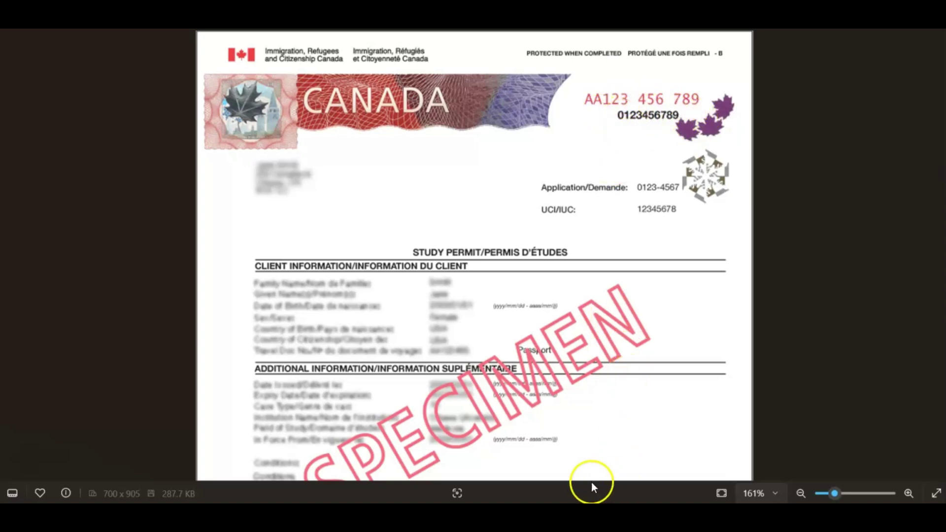
{"action": "left_click", "coordinate": [636, 482]}
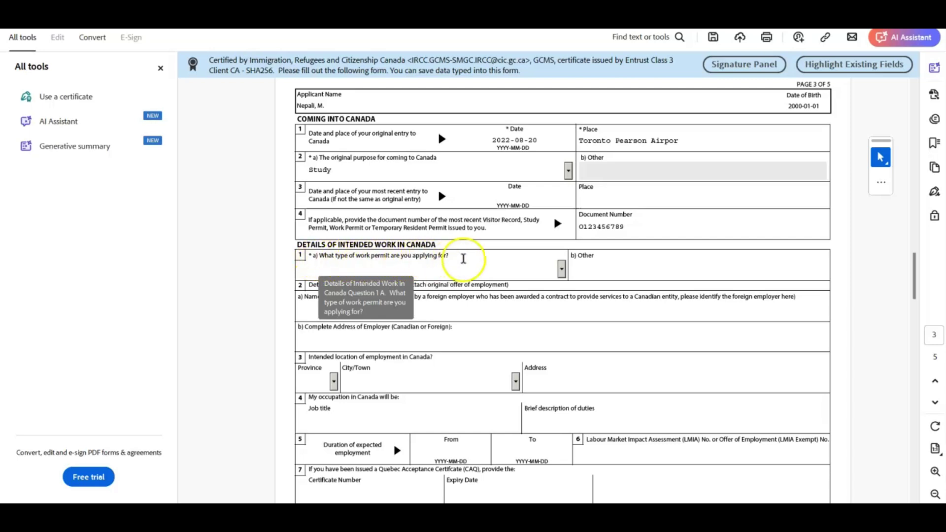
Choose Post Graduation Work Permit, answer No to Provincial Nominee, and Yes to post-secondary education
{"action": "left_click", "coordinate": [562, 269]}
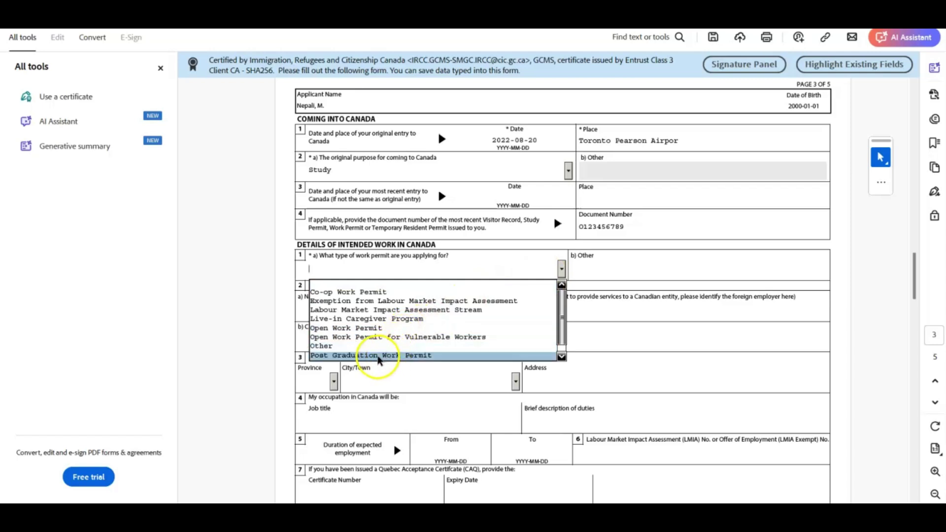
{"action": "left_click", "coordinate": [381, 362]}
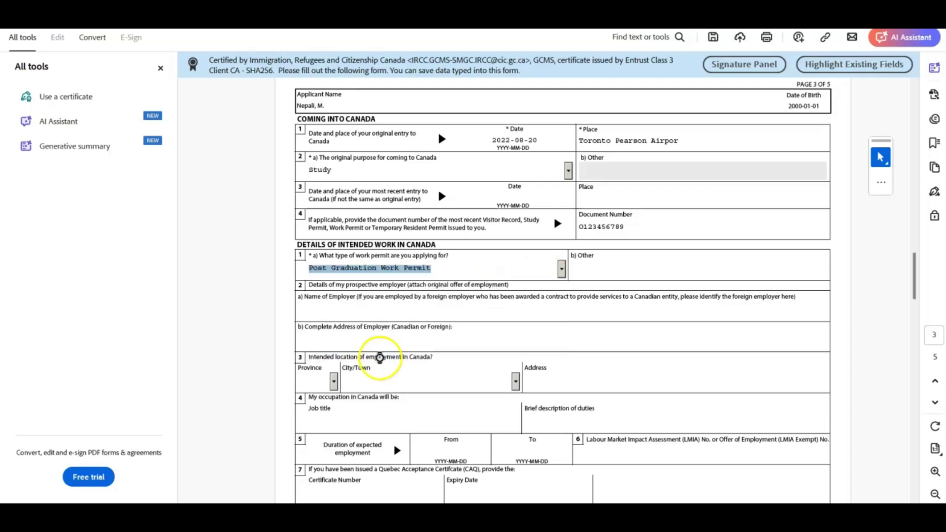
{"action": "scroll", "coordinate": [550, 334], "scroll_direction": "down", "scroll_amount": 1}
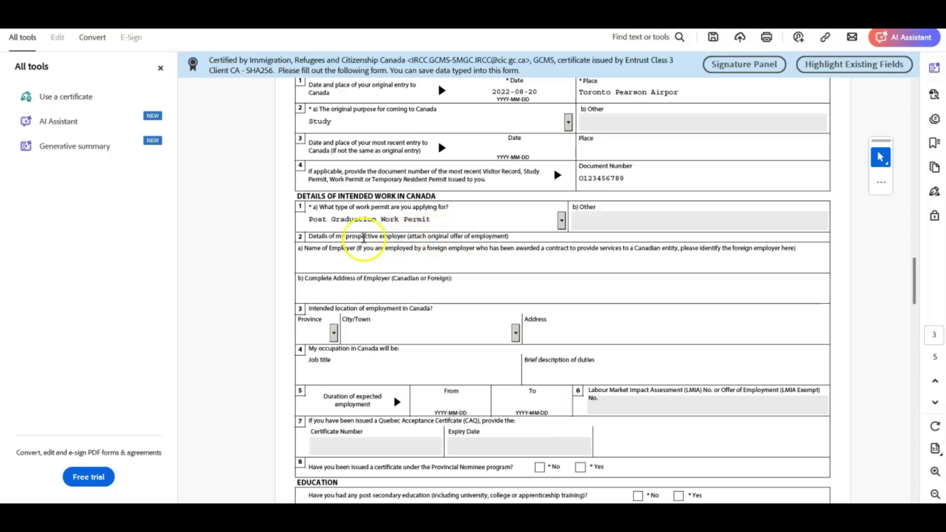
{"action": "left_click_drag", "start_coordinate": [308, 237], "coordinate": [517, 237]}
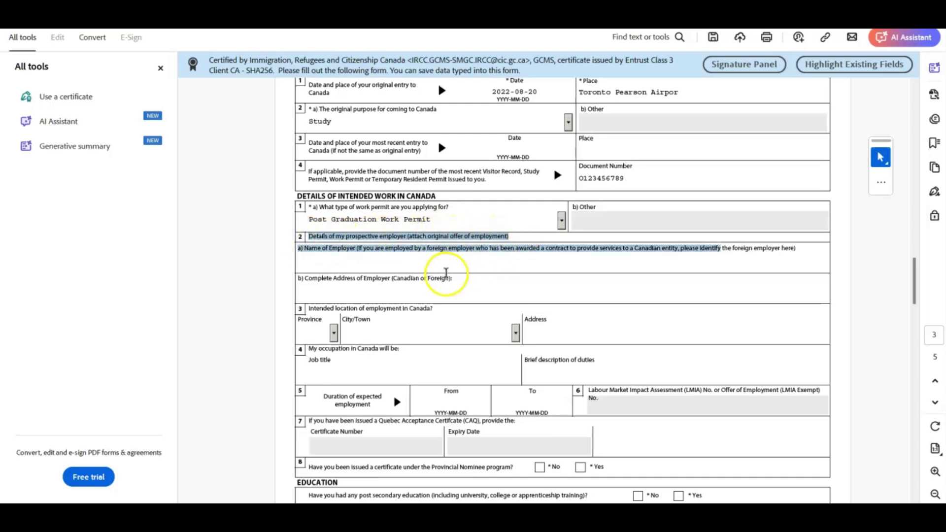
{"action": "left_click", "coordinate": [444, 270]}
{"action": "scroll", "coordinate": [420, 356], "scroll_direction": "down", "scroll_amount": 5}
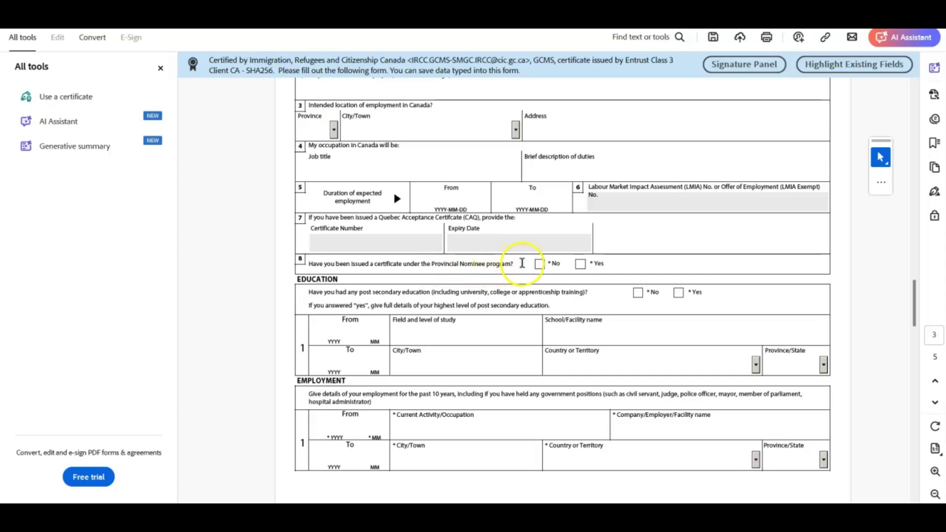
{"action": "left_click", "coordinate": [540, 265]}
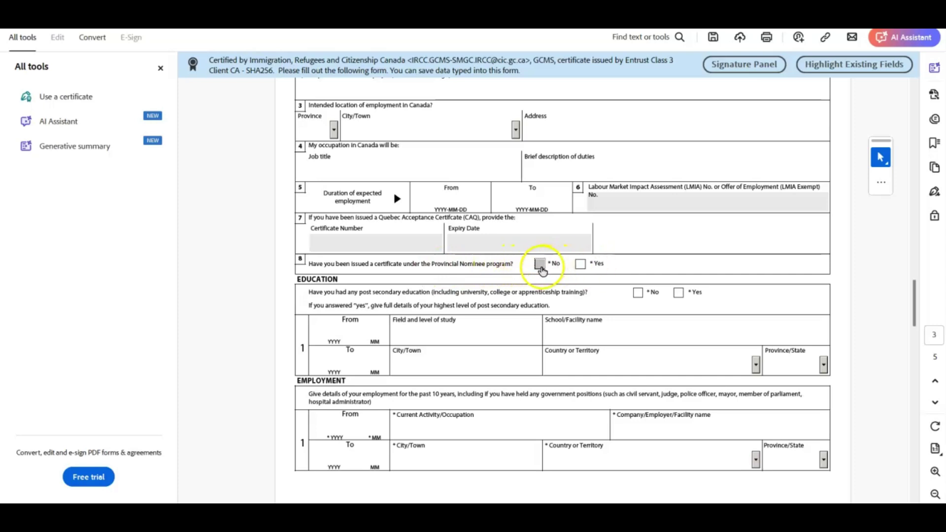
{"action": "scroll", "coordinate": [488, 274], "scroll_direction": "down", "scroll_amount": 3}
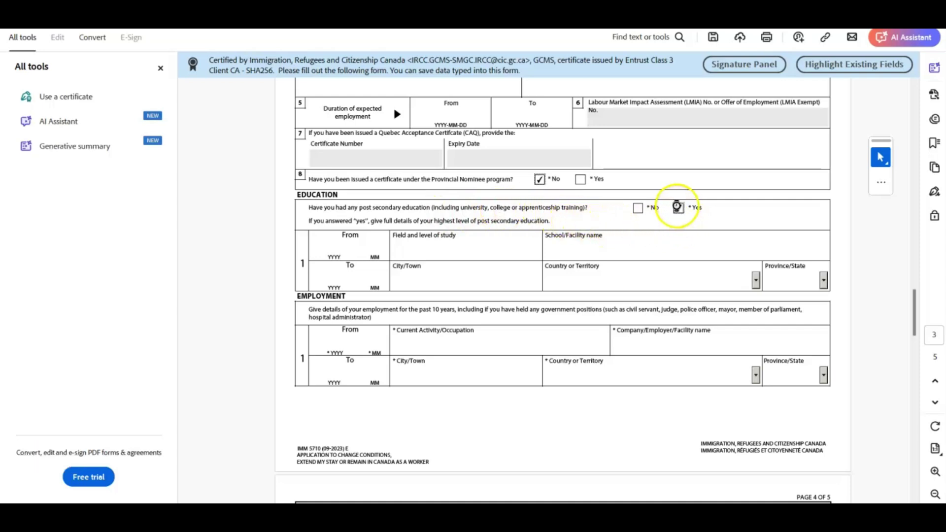
{"action": "left_click", "coordinate": [679, 208]}
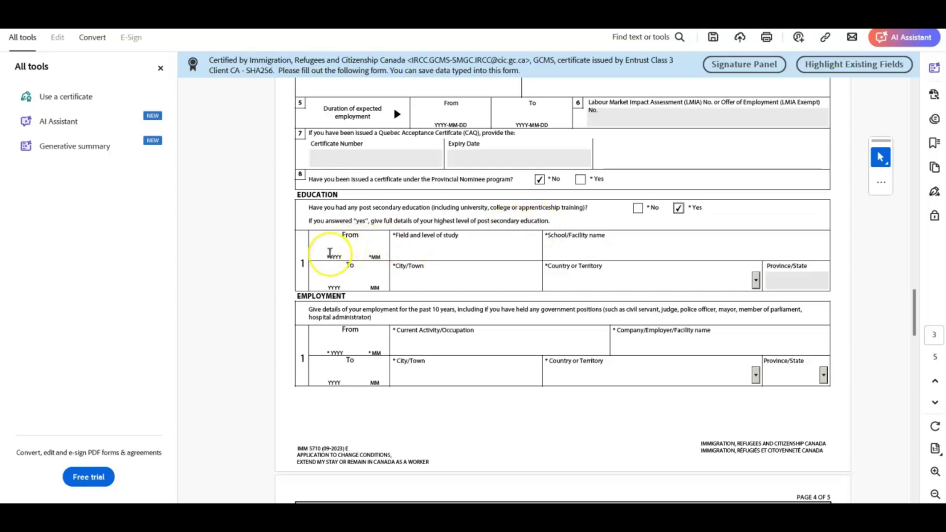
Enter education from 2022-09 to 2024-08 at University of Alberta, Edmonton, Canada, AB
{"action": "left_click", "coordinate": [330, 253]}
{"action": "type", "text": "2"}
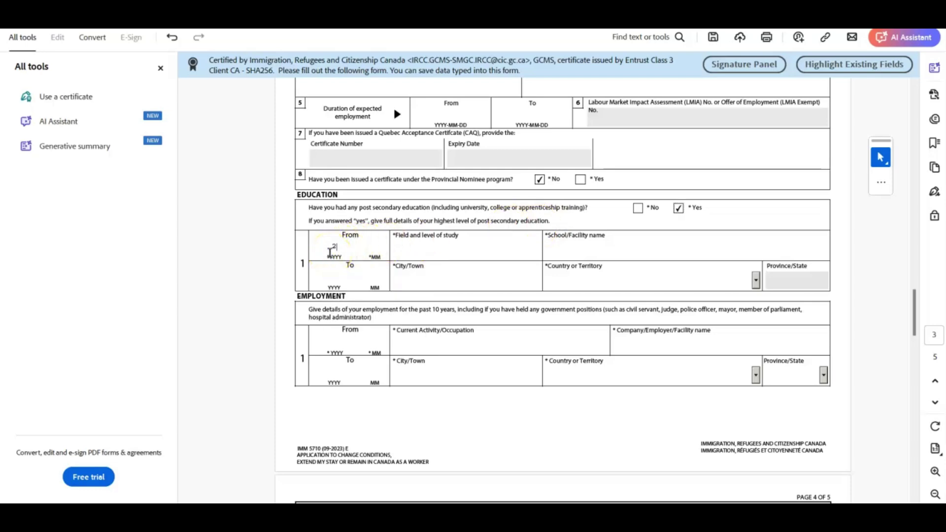
{"action": "type", "text": "02209"}
{"action": "left_click", "coordinate": [410, 247]}
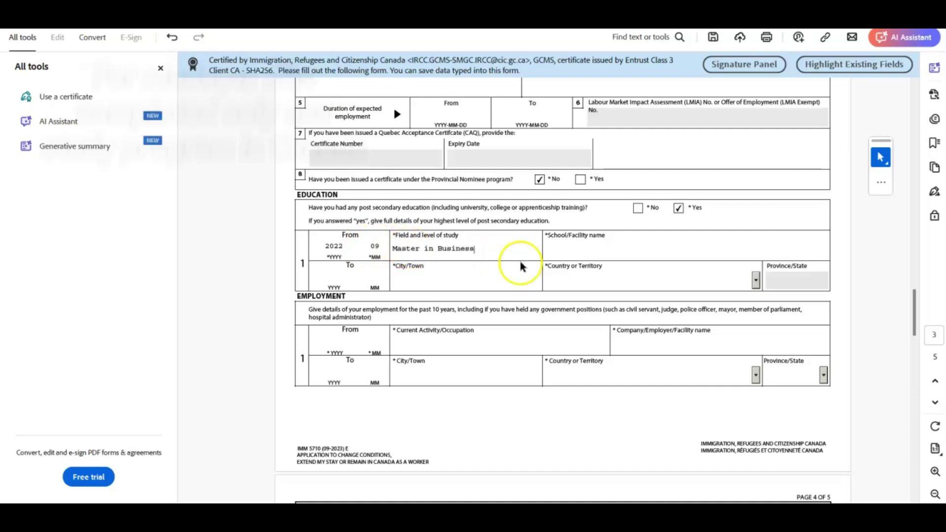
{"action": "left_click", "coordinate": [581, 248]}
{"action": "type", "text": "Uni"}
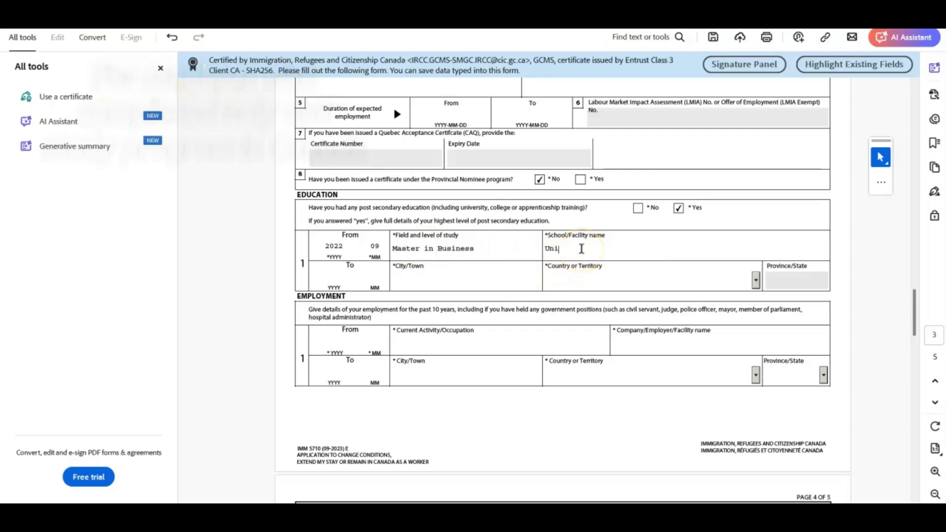
{"action": "type", "text": "versity of Albert"}
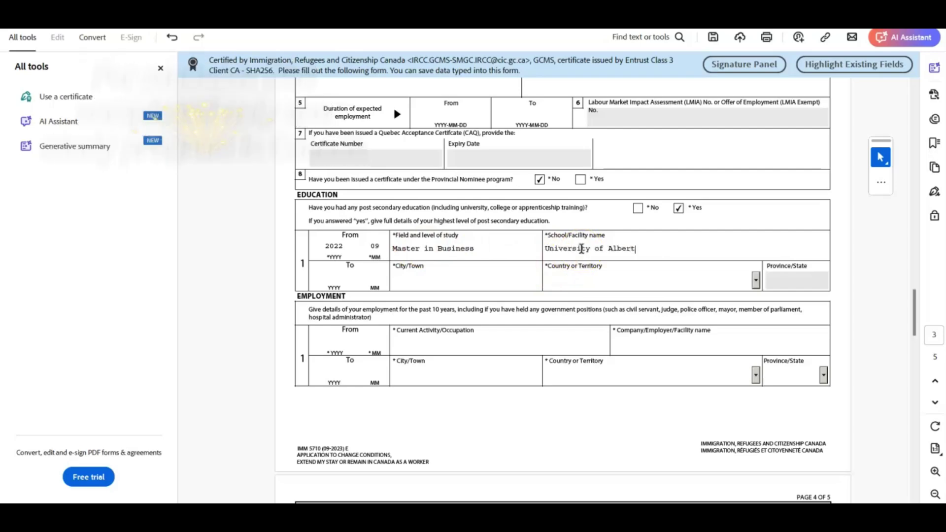
{"action": "type", "text": "a"}
{"action": "left_click", "coordinate": [335, 276]}
{"action": "type", "text": "2024"}
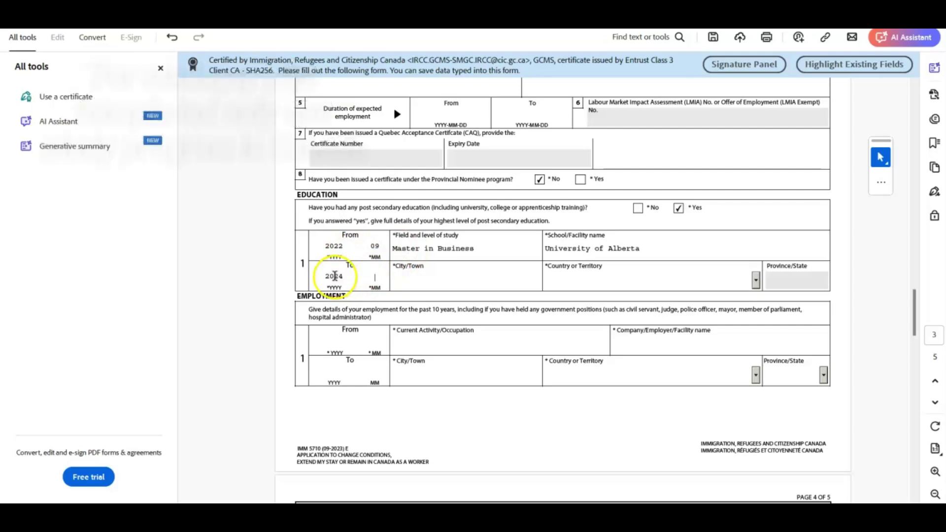
{"action": "type", "text": "08"}
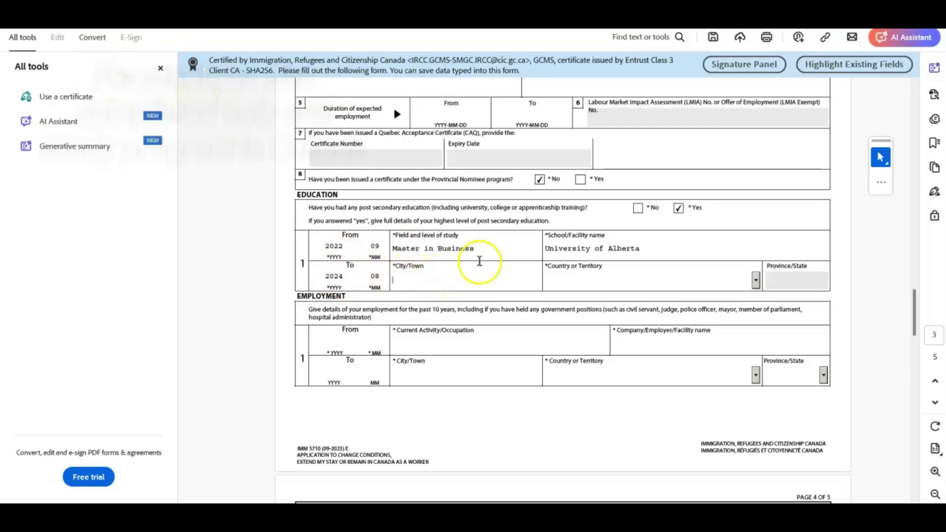
{"action": "type", "text": "Edmonton"}
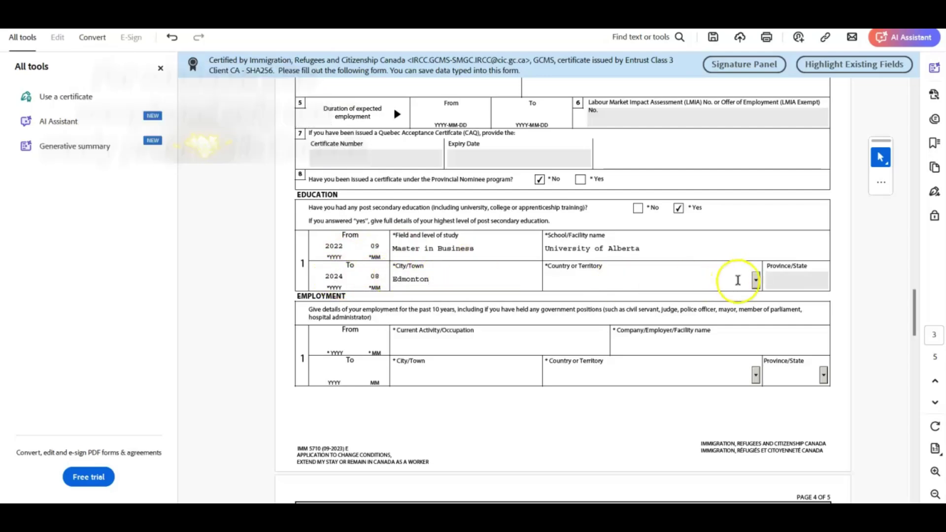
{"action": "left_click", "coordinate": [756, 280]}
{"action": "type", "text": "can"}
{"action": "key", "text": "Return"}
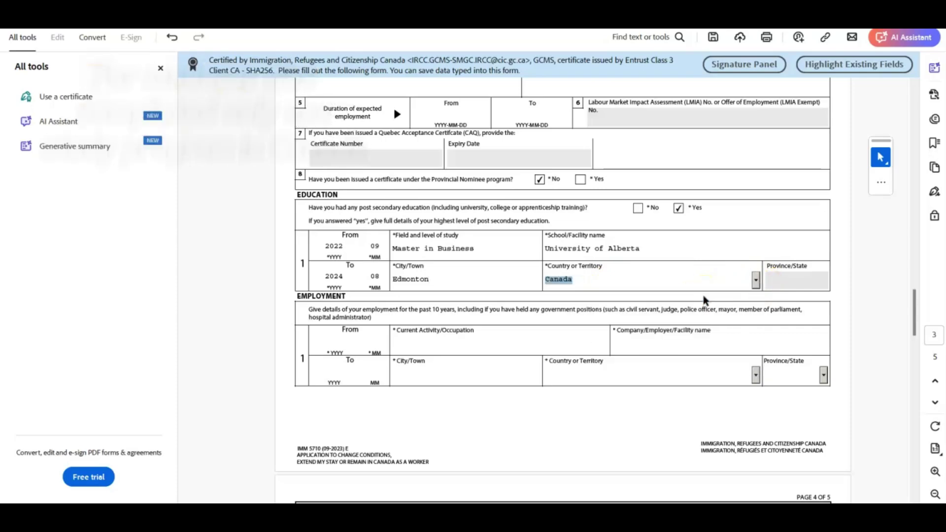
{"action": "left_click", "coordinate": [824, 280]}
{"action": "left_click", "coordinate": [780, 304]}
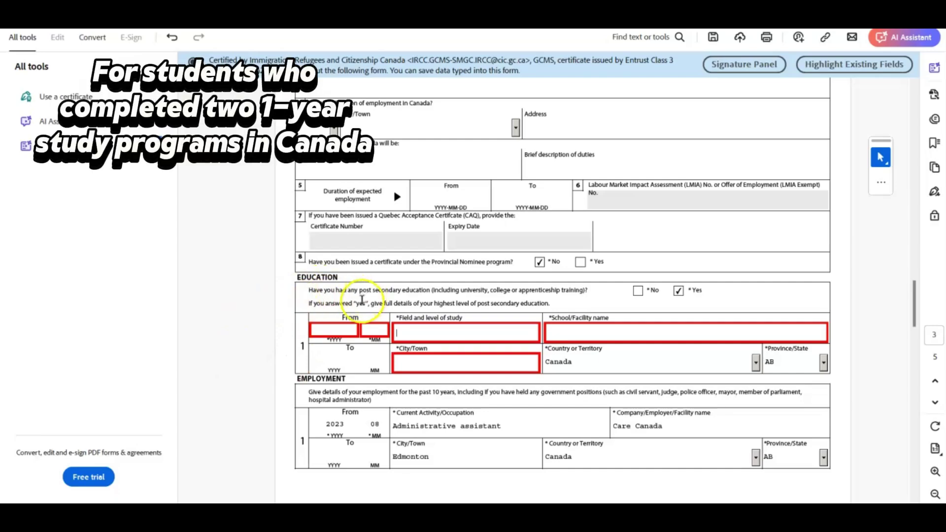
Enter 2022-09 to 2024, PG Project Managent/Business at MacEwan University/Norquest College, Edmonton
{"action": "left_click", "coordinate": [324, 330]}
{"action": "type", "text": "20"}
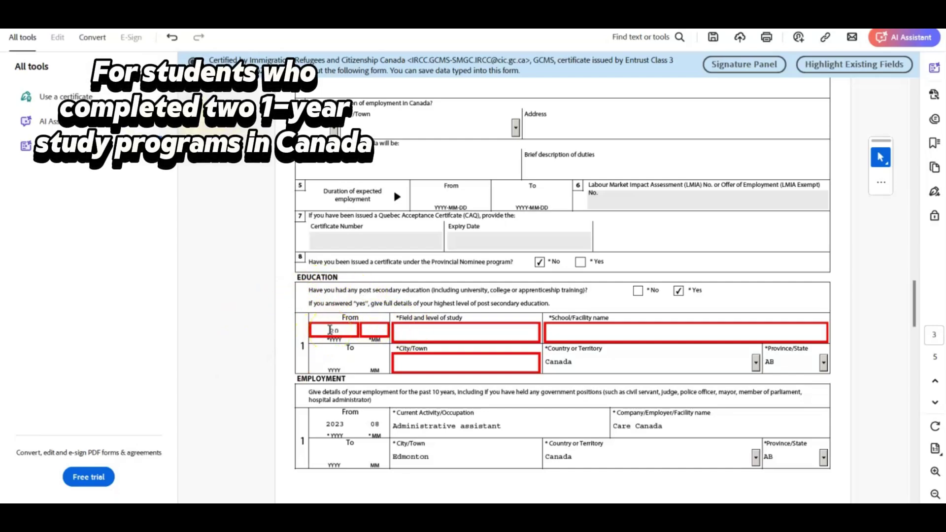
{"action": "type", "text": "2209"}
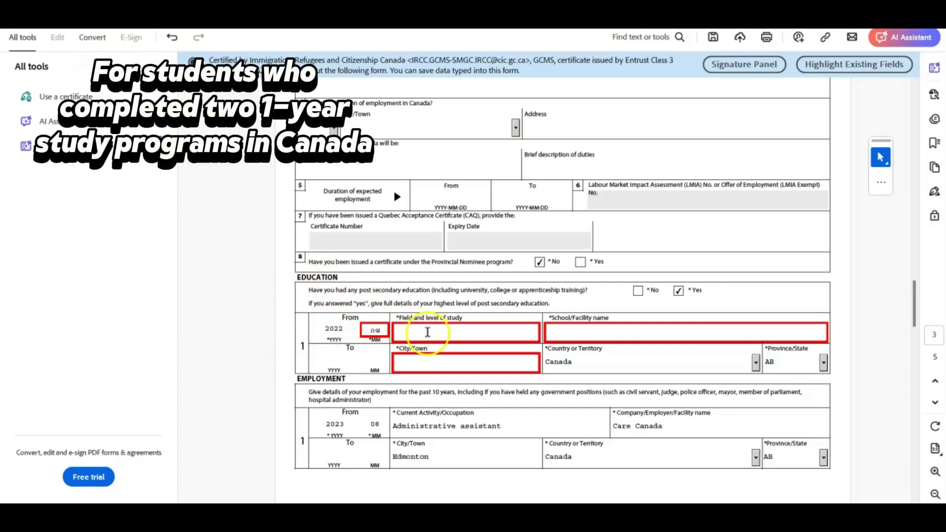
{"action": "left_click", "coordinate": [428, 334]}
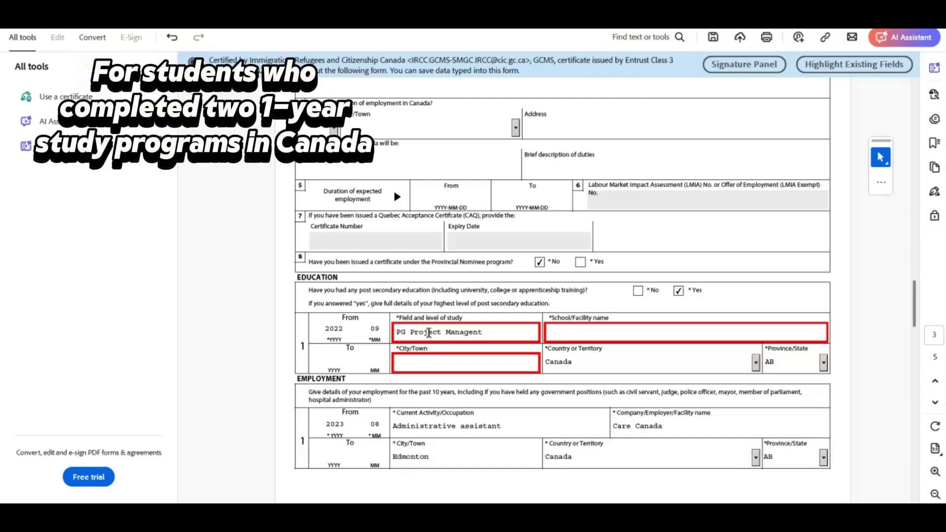
{"action": "type", "text": "PG Project Managent/Busine"}
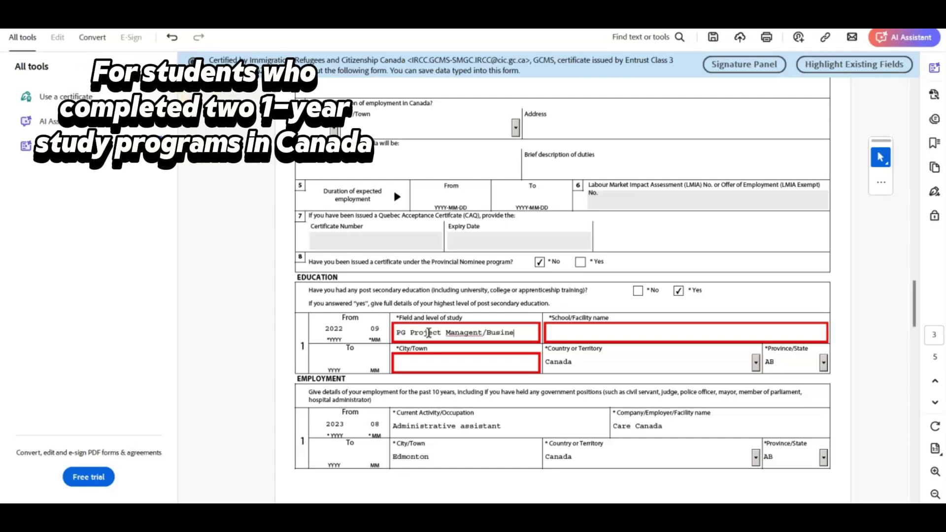
{"action": "type", "text": "ss"}
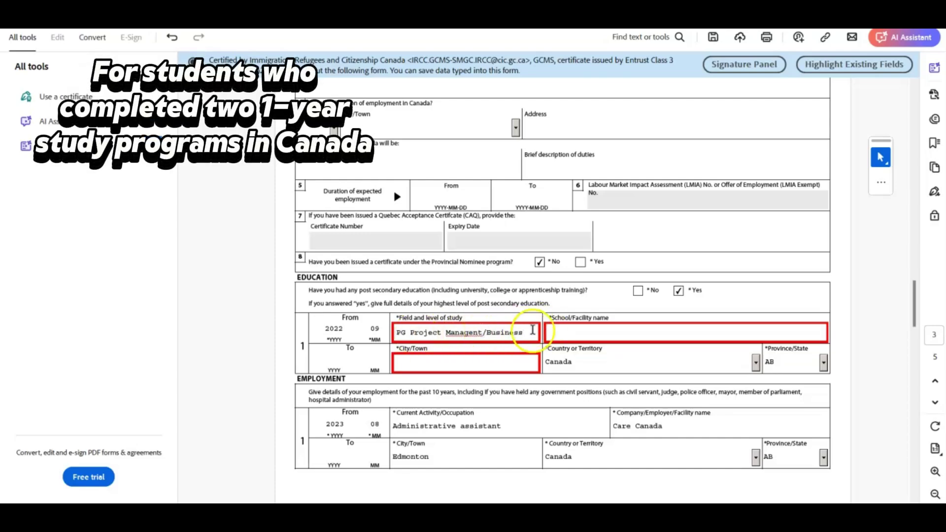
{"action": "left_click", "coordinate": [582, 331]}
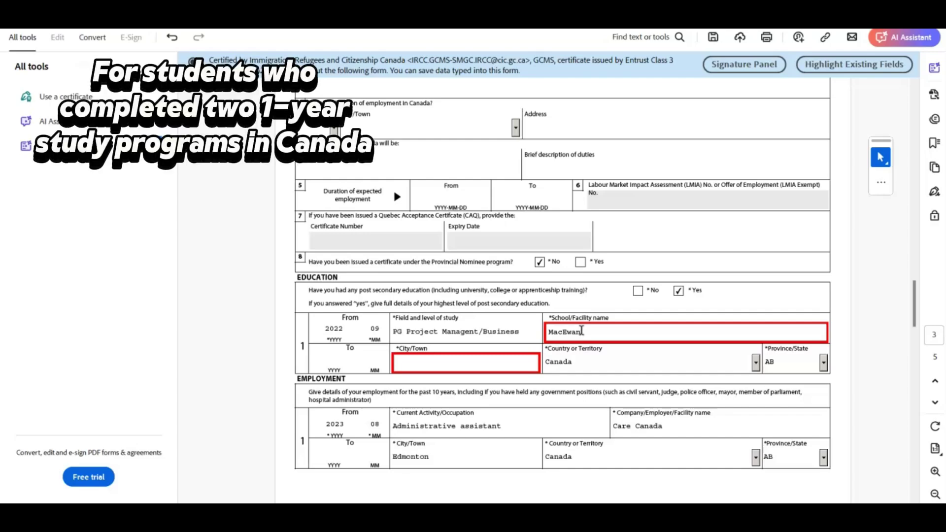
{"action": "type", "text": "MacEwan Univeersity/Norquest Co"}
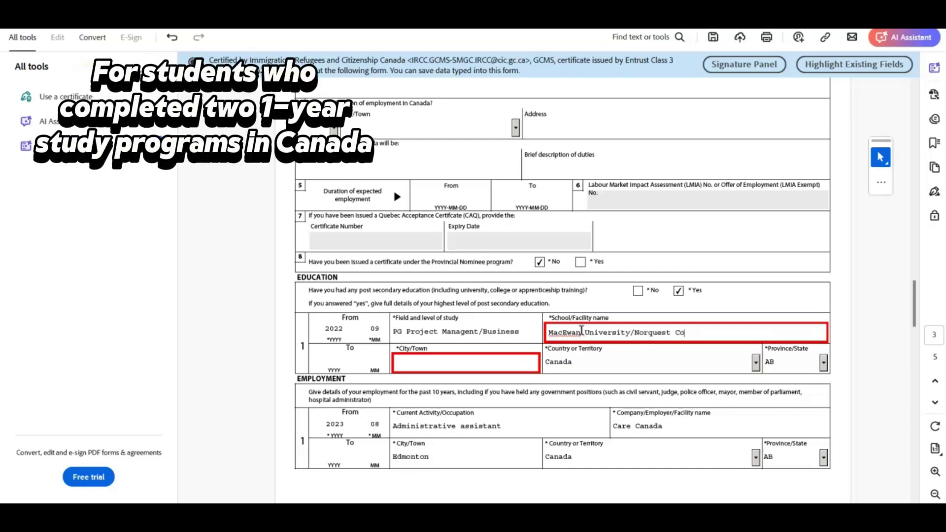
{"action": "type", "text": "llege"}
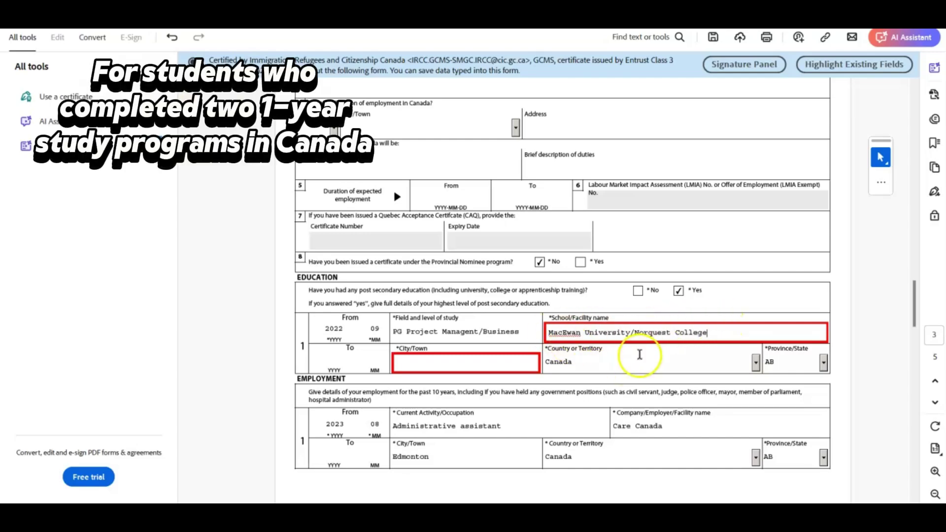
{"action": "left_click", "coordinate": [335, 356]}
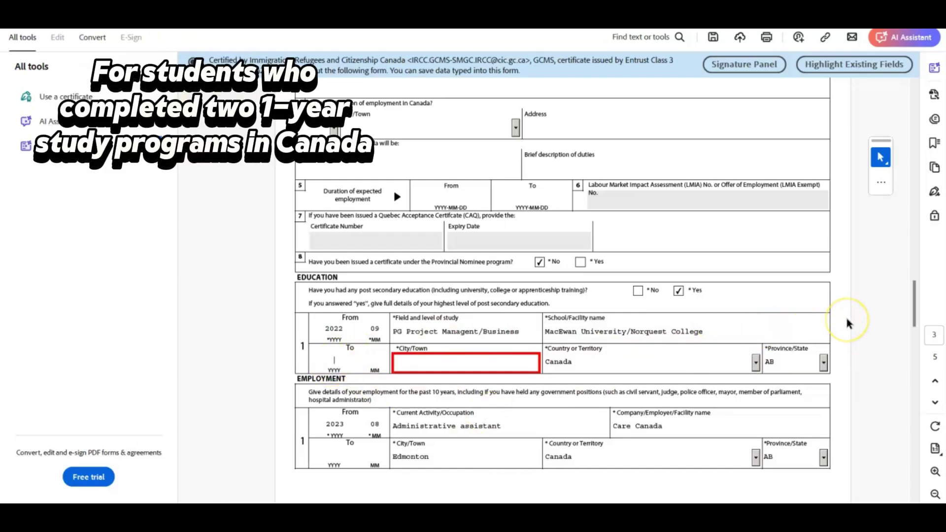
{"action": "type", "text": "2024"}
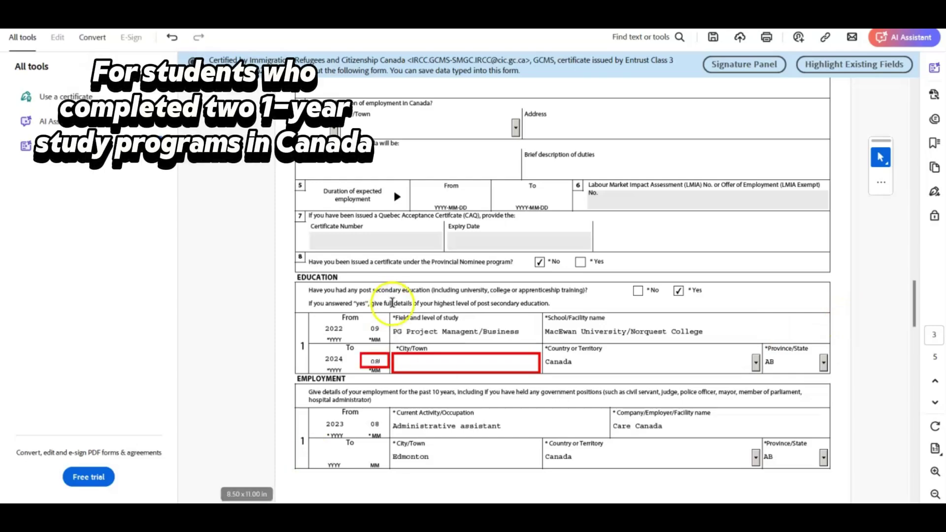
{"action": "left_click", "coordinate": [446, 357]}
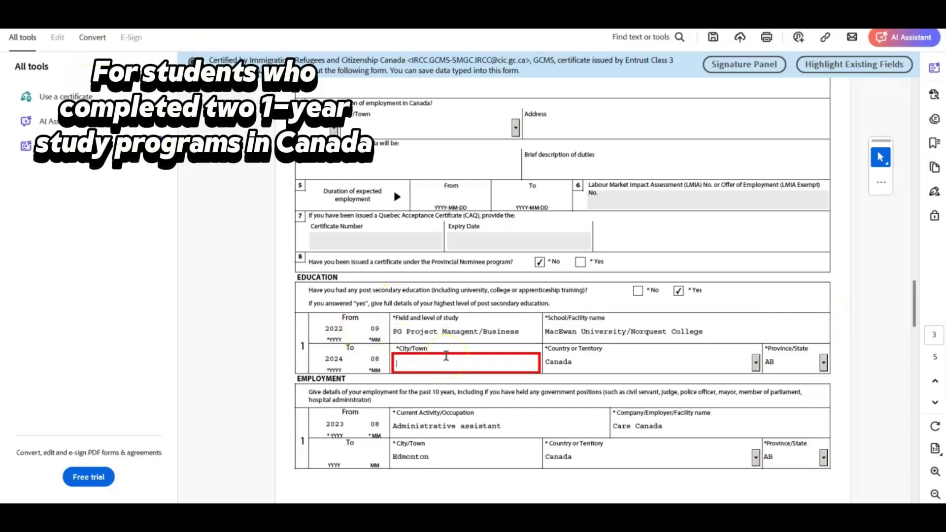
{"action": "type", "text": "Edmonton"}
{"action": "left_click", "coordinate": [472, 364]}
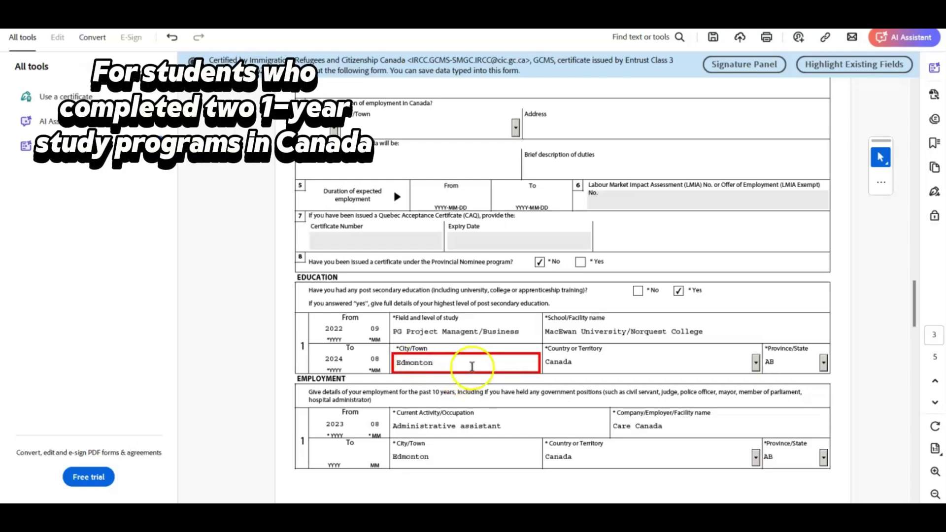
{"action": "type", "text": "/"}
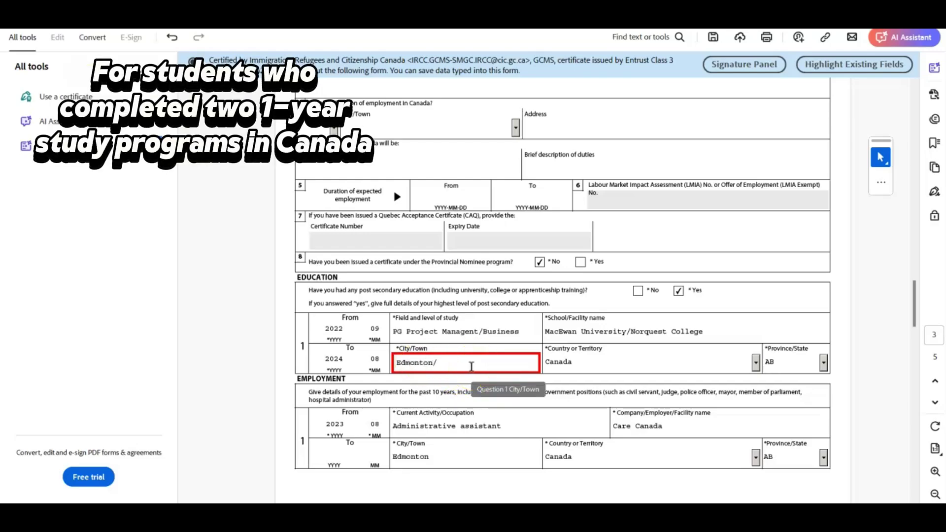
{"action": "left_click", "coordinate": [756, 313]}
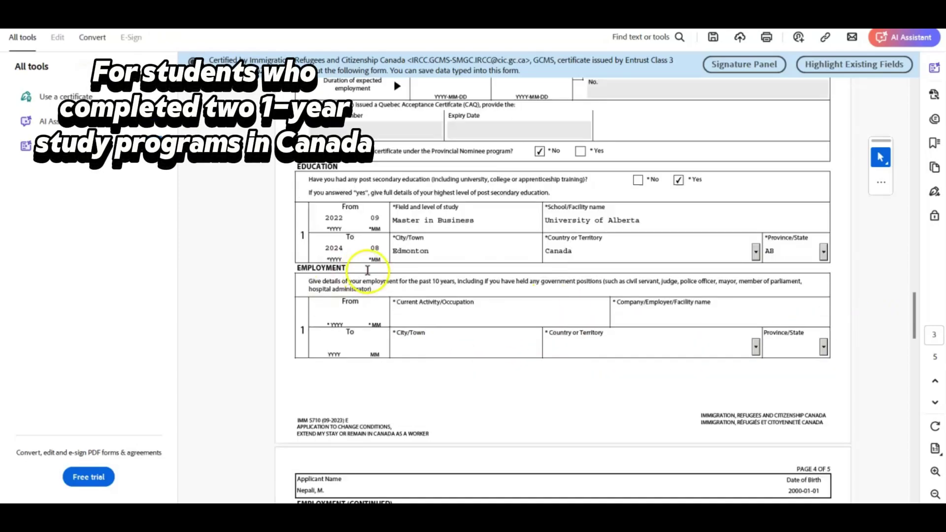
Enter the first job from 2023/08 as Administrative assistant at Care Canada, Edmonton
{"action": "scroll", "coordinate": [562, 295], "scroll_direction": "down", "scroll_amount": 2}
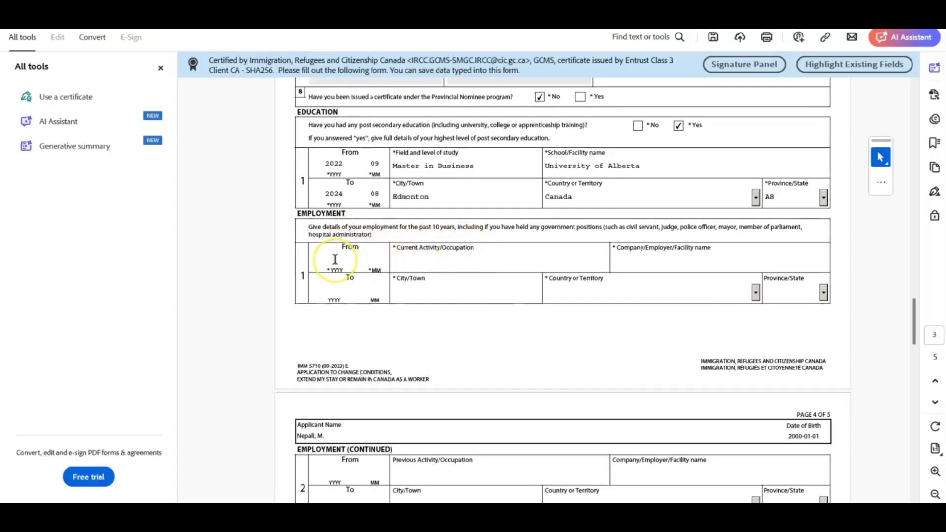
{"action": "type", "text": "23"}
{"action": "type", "text": "08"}
{"action": "left_click", "coordinate": [456, 262]}
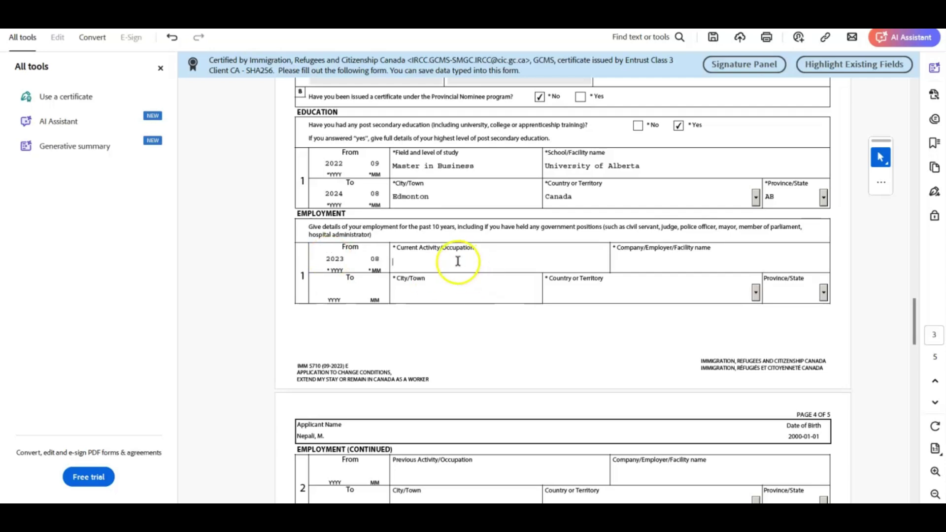
{"action": "type", "text": "A"}
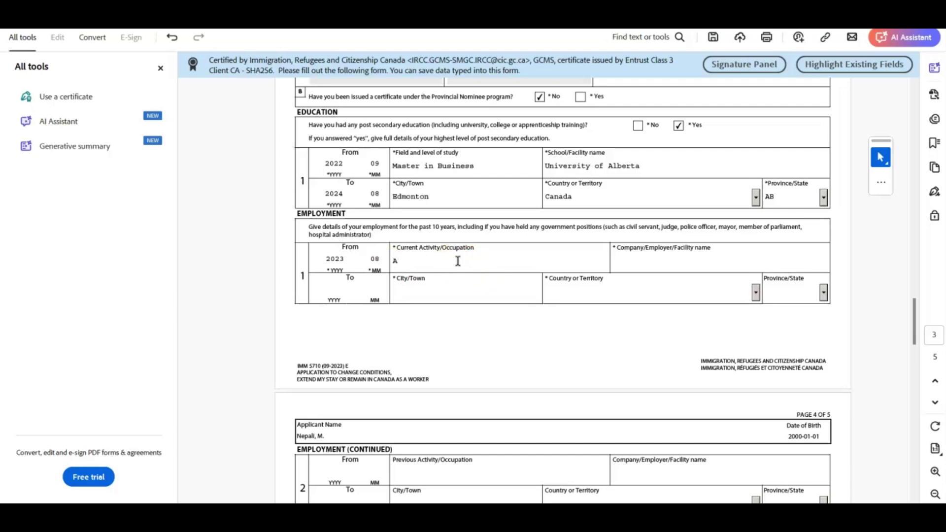
{"action": "type", "text": "dmin"}
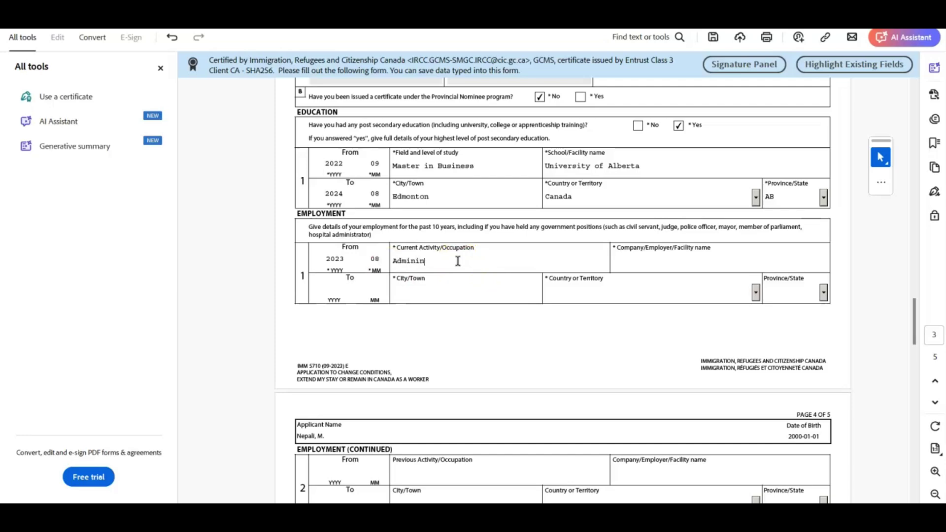
{"action": "type", "text": "istrative assistant"}
{"action": "left_click", "coordinate": [657, 262]}
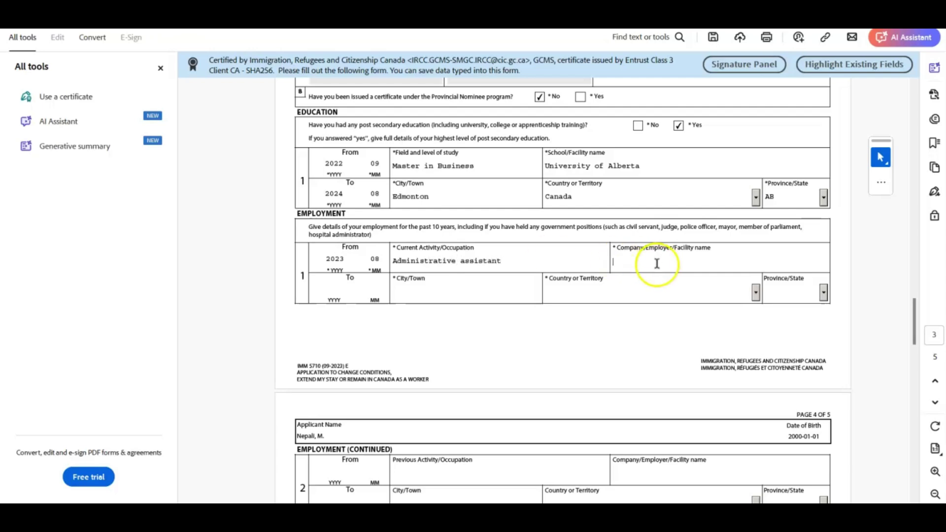
{"action": "left_click", "coordinate": [674, 262]}
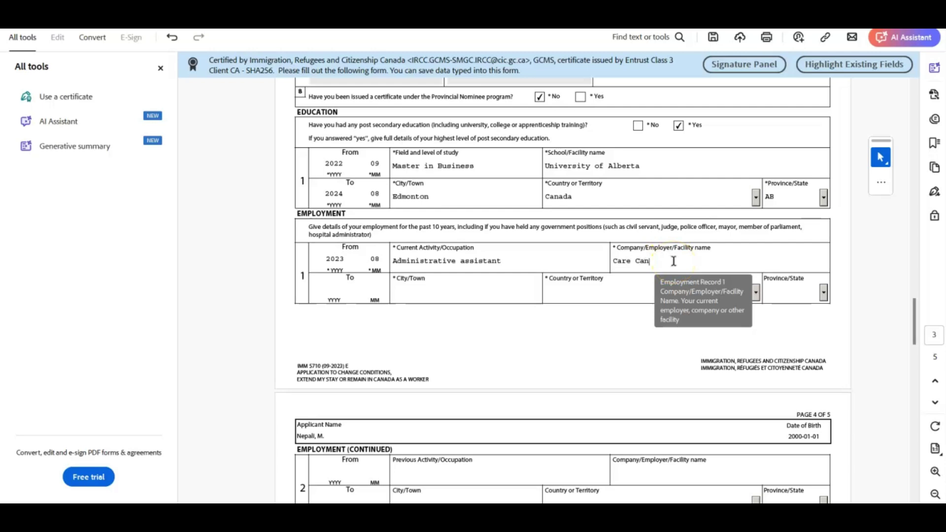
{"action": "type", "text": "Care Canada"}
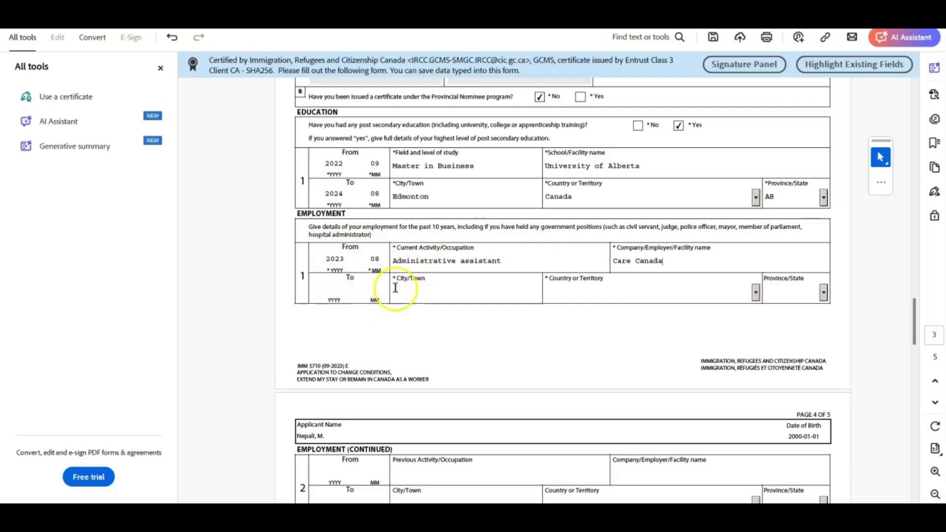
{"action": "left_click", "coordinate": [473, 297]}
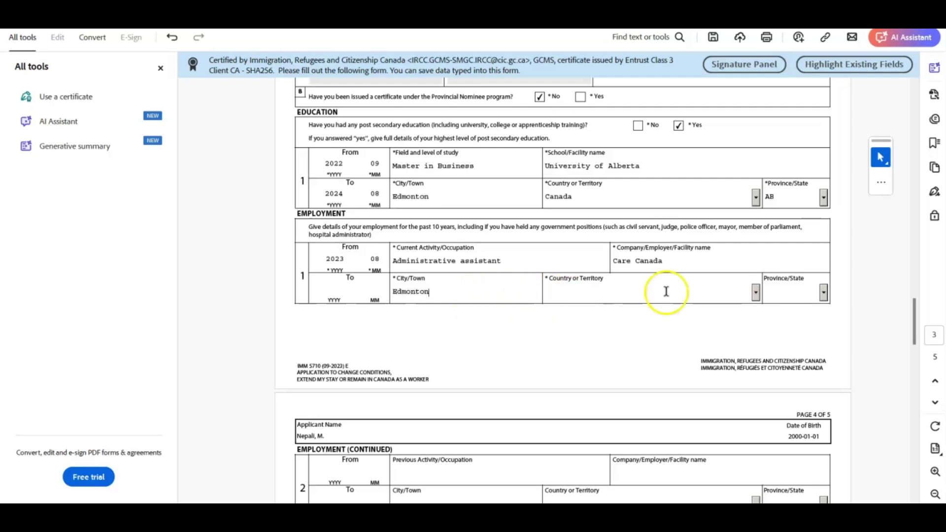
Set the first job's country to Canada and province to AB
{"action": "left_click", "coordinate": [756, 292]}
{"action": "type", "text": "cam"}
{"action": "key", "text": "Down"}
{"action": "key", "text": "Down"}
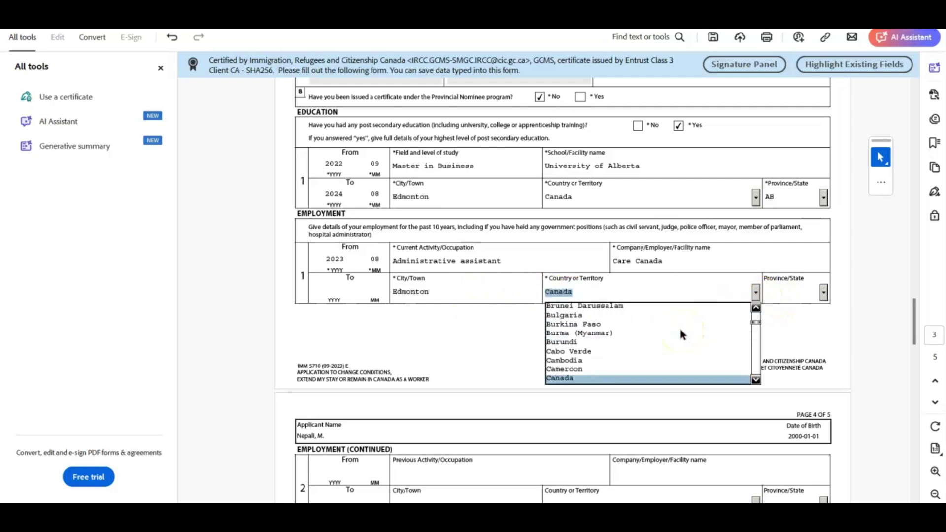
{"action": "key", "text": "Return"}
{"action": "left_click", "coordinate": [824, 293]}
{"action": "left_click", "coordinate": [800, 316]}
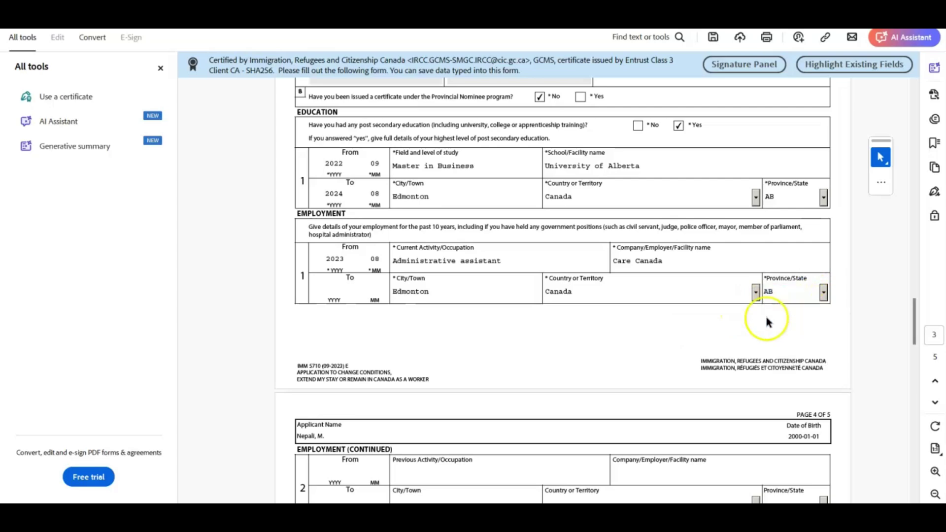
{"action": "scroll", "coordinate": [607, 332], "scroll_direction": "down", "scroll_amount": 5}
{"action": "scroll", "coordinate": [376, 179], "scroll_direction": "up", "scroll_amount": 2}
Add Line Cook at Yummy Spot, 2022-09 to 2023-07, in Edmonton, Canada, AB
{"action": "left_click", "coordinate": [331, 352]}
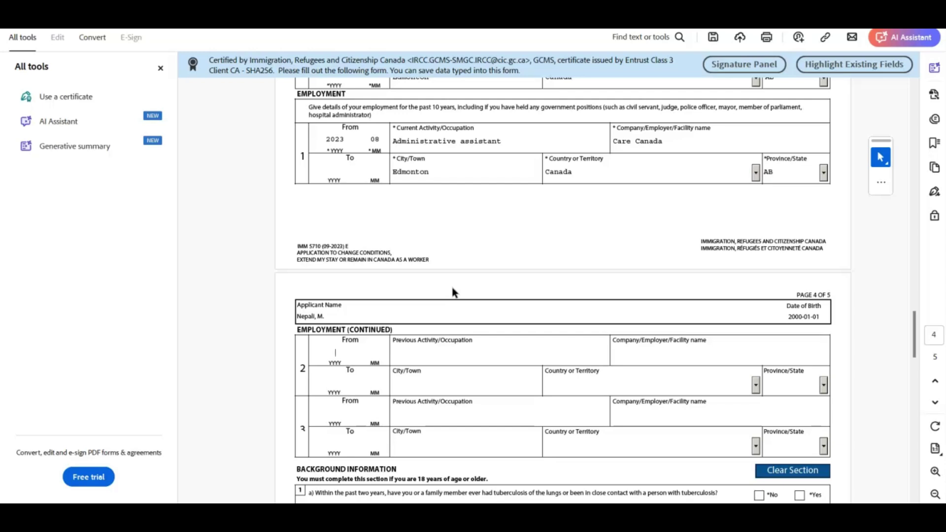
{"action": "type", "text": "202209"}
{"action": "left_click", "coordinate": [468, 346]}
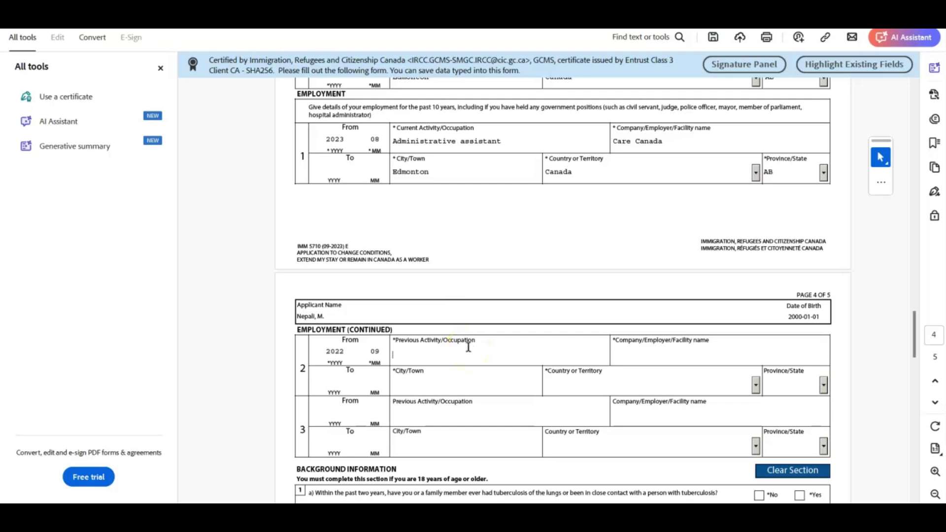
{"action": "type", "text": "Line Cook"}
{"action": "left_click", "coordinate": [638, 358]}
{"action": "type", "text": "Yummy Spot"}
{"action": "left_click", "coordinate": [332, 380]}
{"action": "type", "text": "202307"}
{"action": "left_click", "coordinate": [467, 386]}
{"action": "type", "text": "Edmon"}
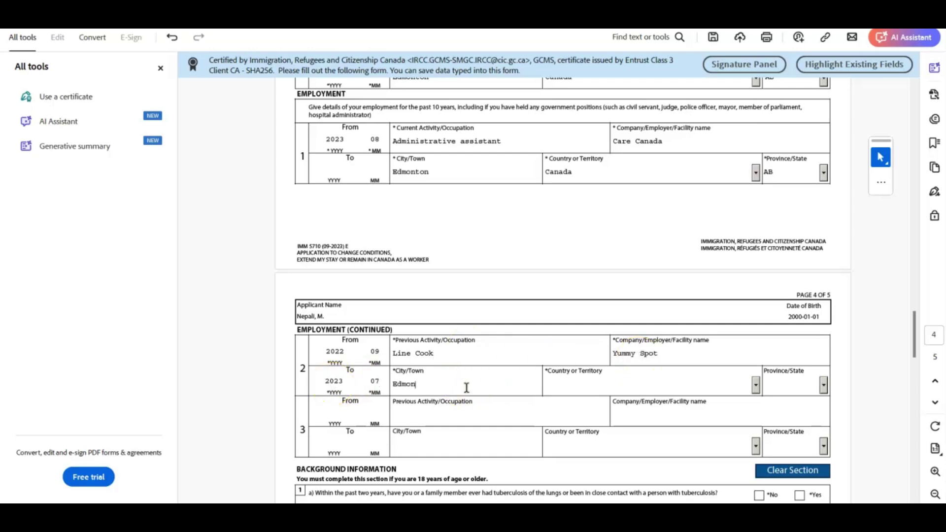
{"action": "type", "text": "ton"}
{"action": "left_click", "coordinate": [756, 385]}
{"action": "left_click", "coordinate": [794, 408]}
{"action": "scroll", "coordinate": [547, 431], "scroll_direction": "down", "scroll_amount": 2}
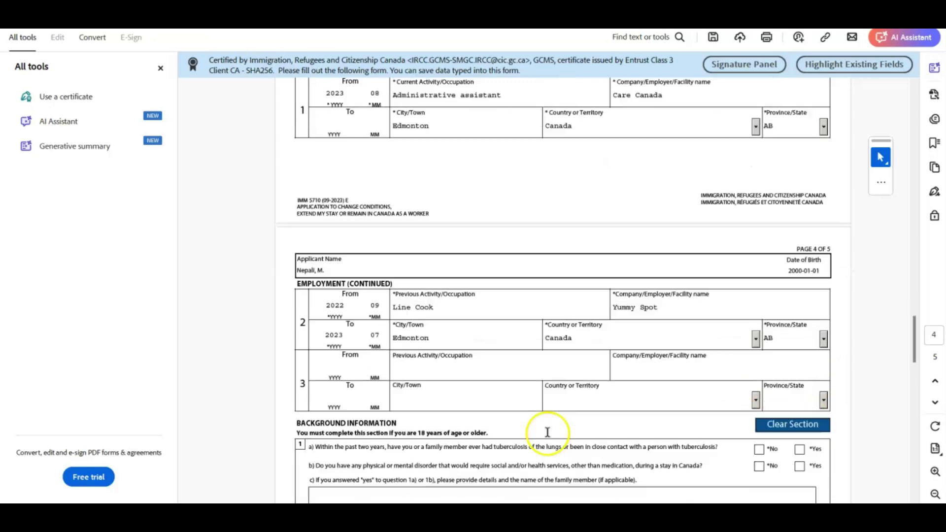
Add Accounting Assistant at Nepali School, 2020-10 to 2022-07, in Kathmandu, Nepal
{"action": "left_click", "coordinate": [337, 347]}
{"action": "type", "text": "2020"}
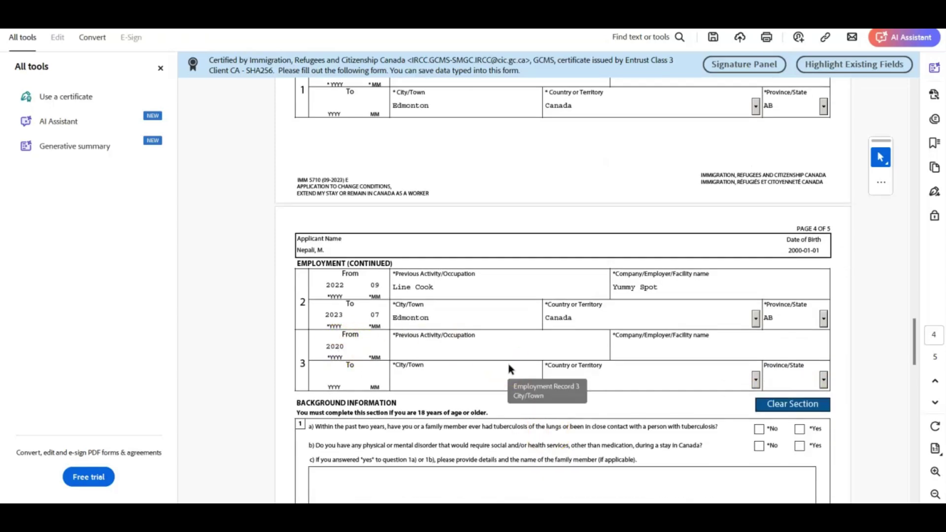
{"action": "type", "text": "10"}
{"action": "left_click", "coordinate": [472, 350]}
{"action": "type", "text": "Account"}
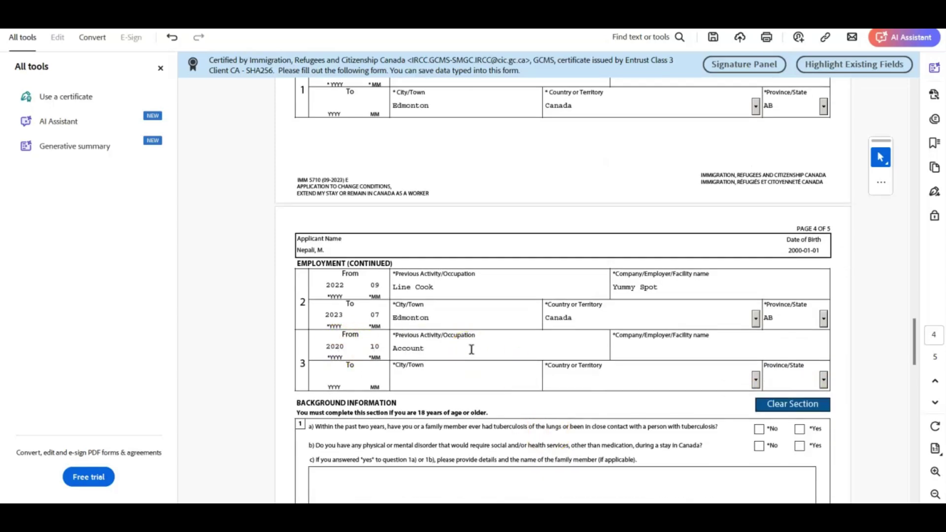
{"action": "type", "text": "an"}
{"action": "key", "text": "BackSpace"}
{"action": "key", "text": "BackSpace"}
{"action": "type", "text": "ing Assistant"}
{"action": "left_click", "coordinate": [729, 347]}
{"action": "type", "text": "Nepali School"}
{"action": "left_click", "coordinate": [335, 376]}
{"action": "type", "text": "2022 07"}
{"action": "left_click", "coordinate": [399, 381]}
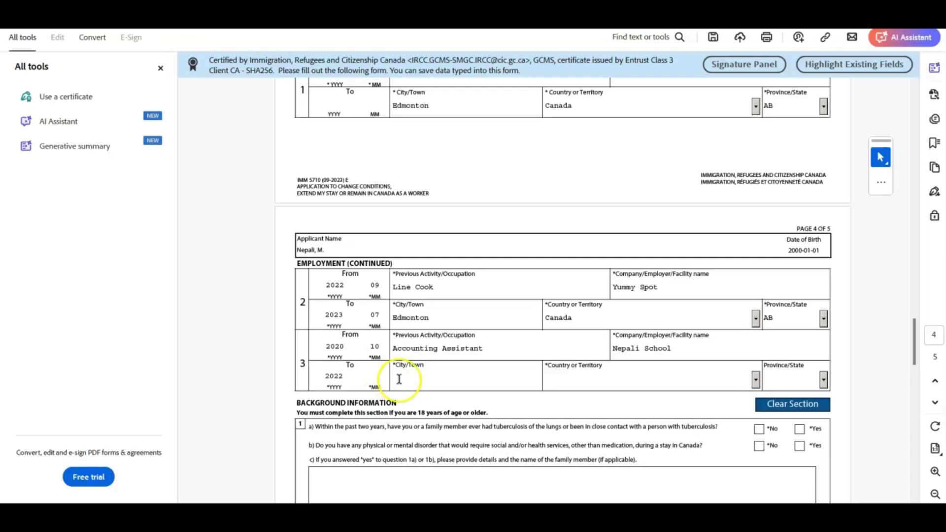
{"action": "type", "text": "Kathmandu"}
{"action": "left_click", "coordinate": [589, 387]}
{"action": "left_click", "coordinate": [756, 381]}
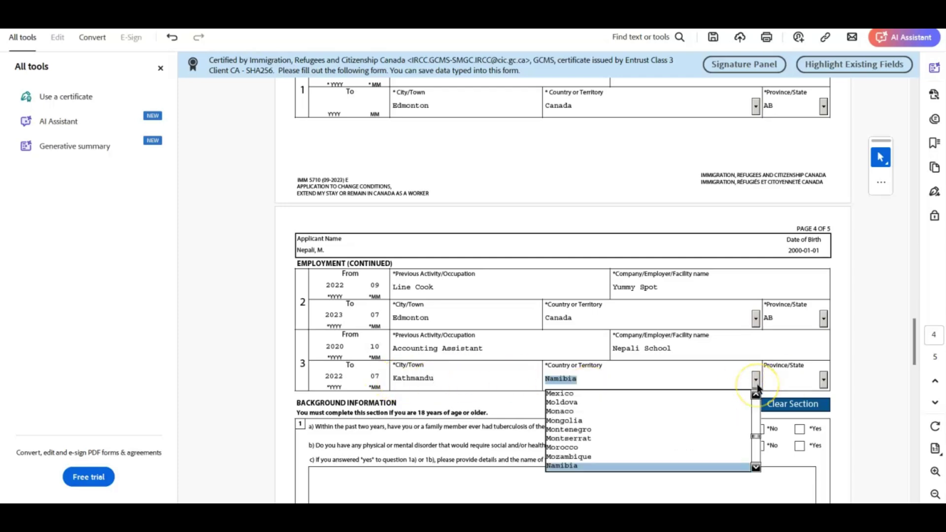
{"action": "left_click", "coordinate": [567, 457]}
{"action": "scroll", "coordinate": [410, 238], "scroll_direction": "down", "scroll_amount": 3}
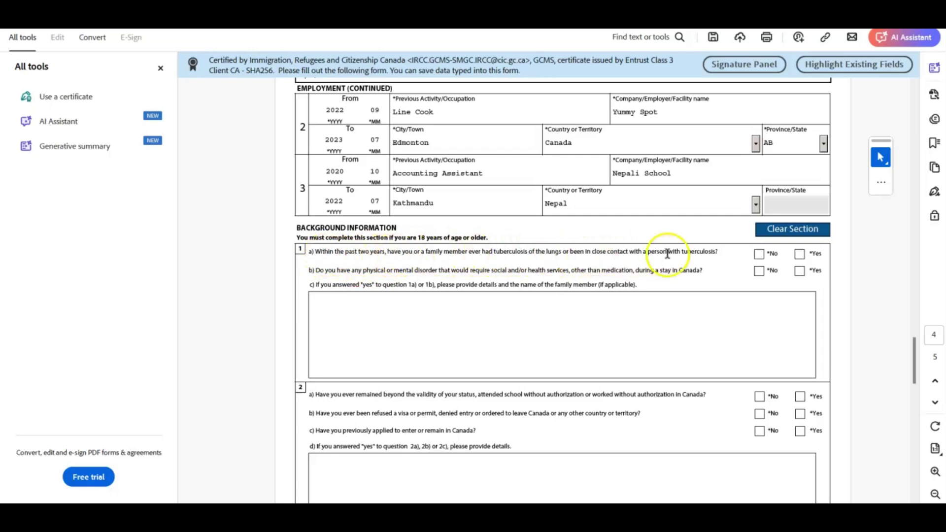
Tick No for 1a, 1b, 2a and 2b in the Background Information section
{"action": "left_click", "coordinate": [759, 254]}
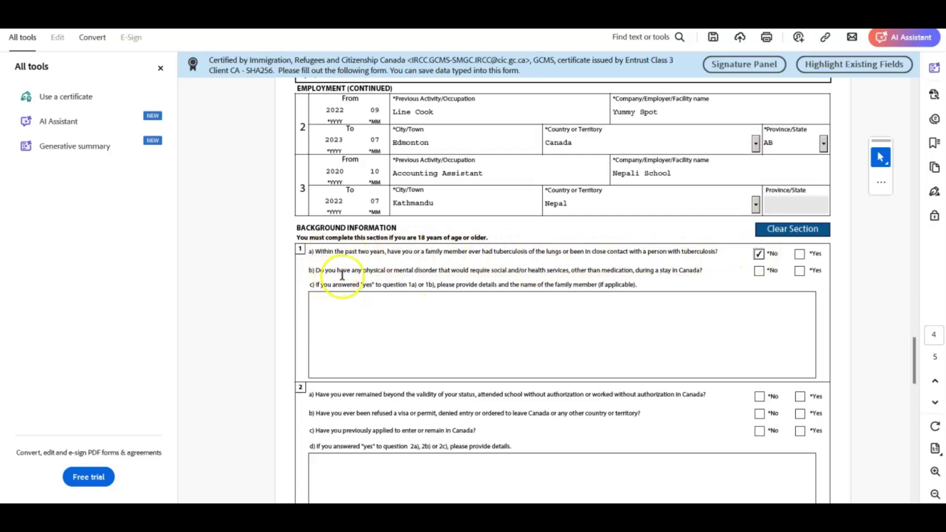
{"action": "left_click", "coordinate": [759, 271]}
{"action": "scroll", "coordinate": [567, 325], "scroll_direction": "down", "scroll_amount": 3}
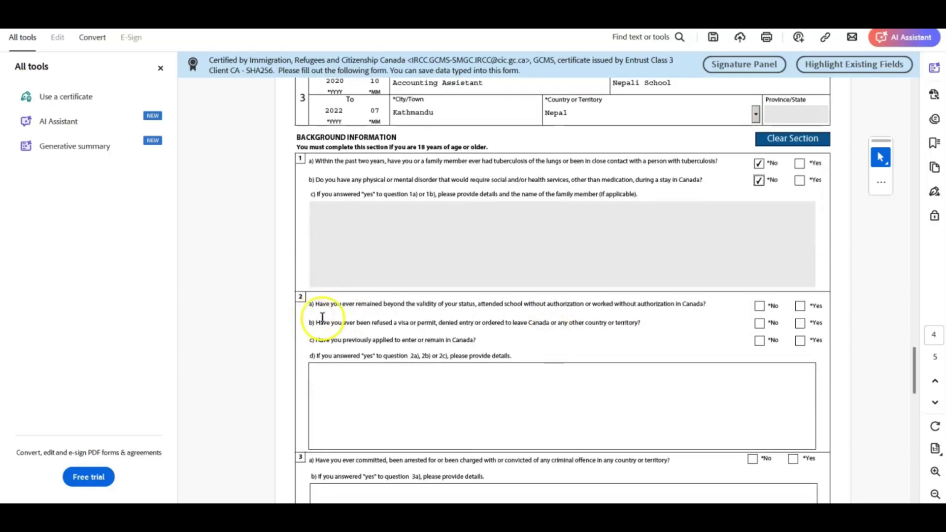
{"action": "scroll", "coordinate": [531, 313], "scroll_direction": "down", "scroll_amount": 1}
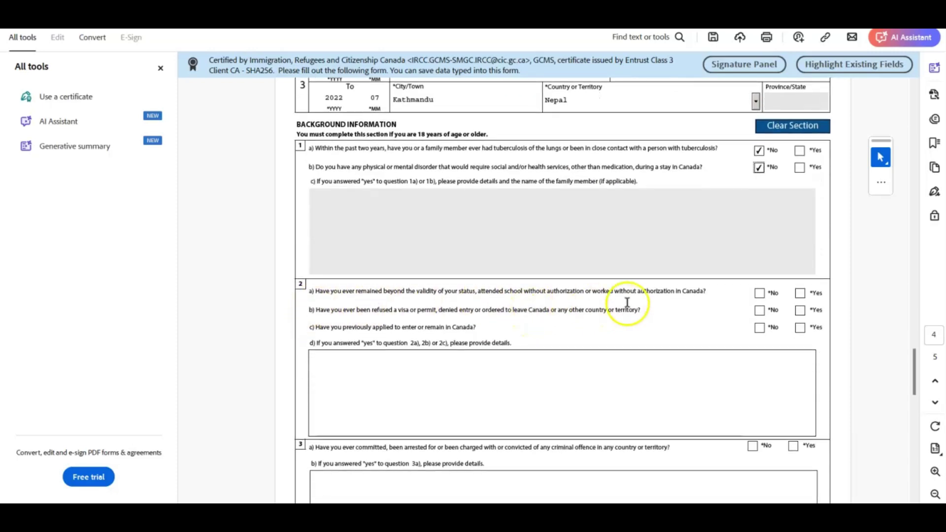
{"action": "left_click", "coordinate": [759, 295]}
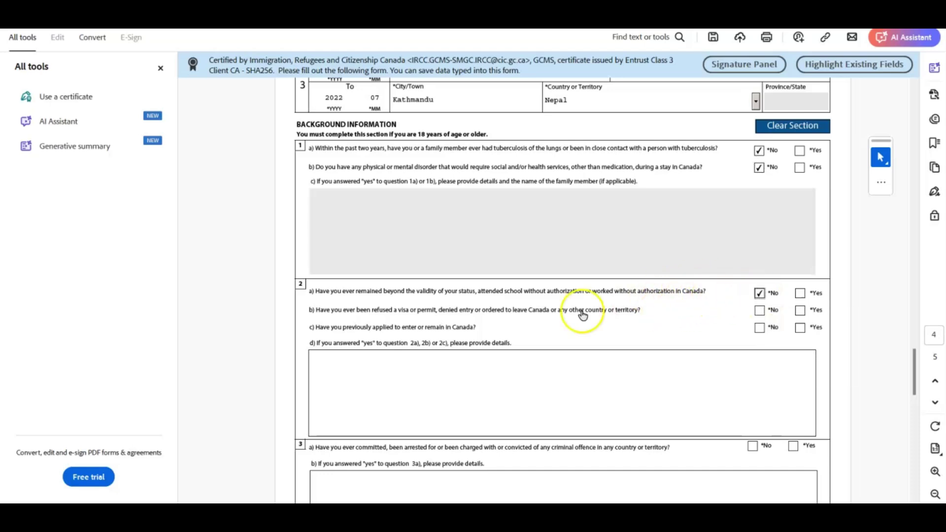
{"action": "scroll", "coordinate": [483, 323], "scroll_direction": "down", "scroll_amount": 2}
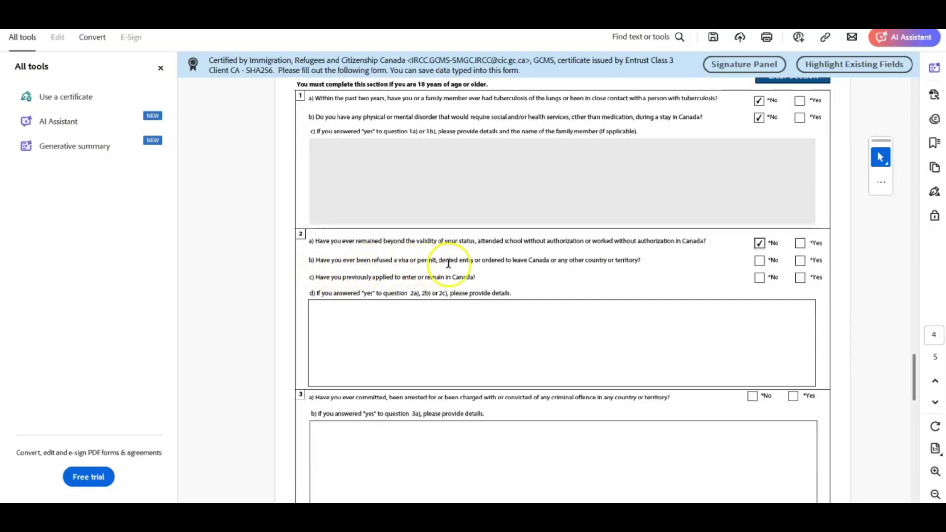
{"action": "left_click_drag", "start_coordinate": [649, 264], "coordinate": [391, 263]}
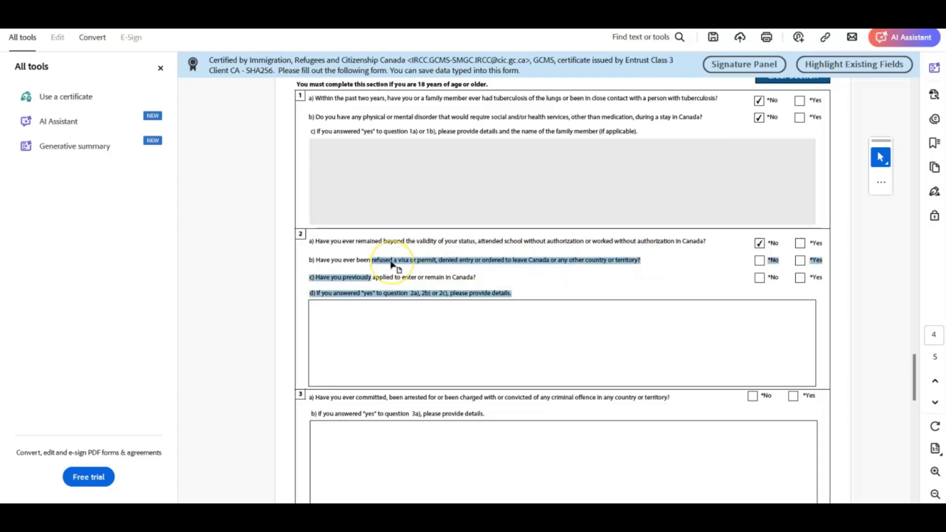
{"action": "left_click_drag", "start_coordinate": [331, 260], "coordinate": [395, 261]}
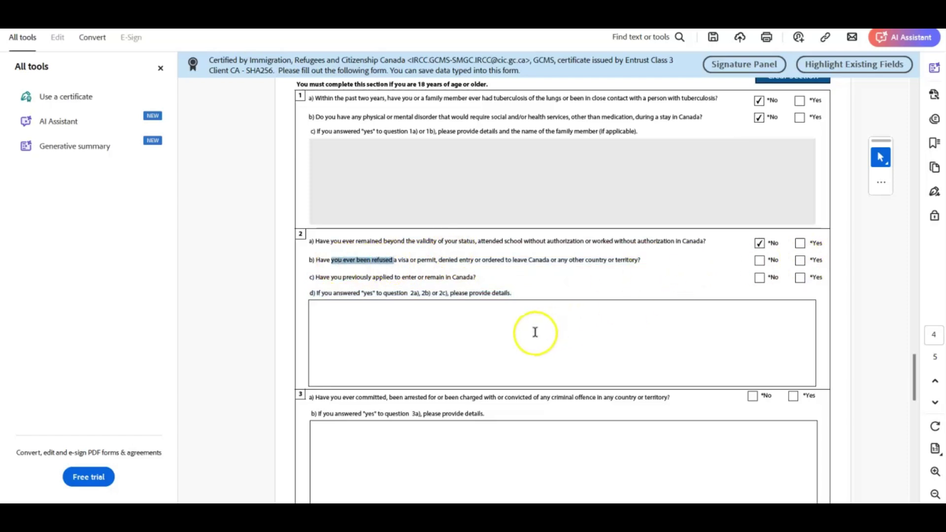
{"action": "left_click", "coordinate": [761, 261]}
{"action": "scroll", "coordinate": [626, 279], "scroll_direction": "down", "scroll_amount": 2}
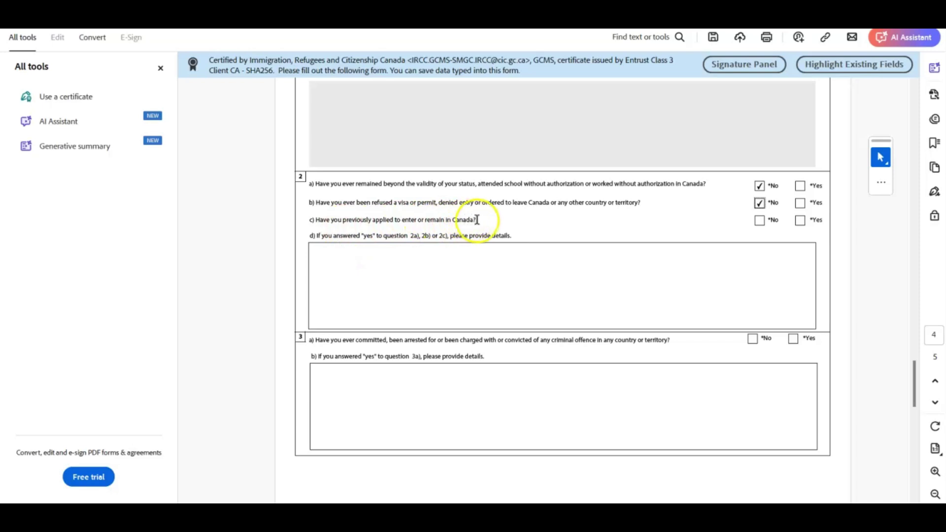
{"action": "left_click_drag", "start_coordinate": [479, 220], "coordinate": [425, 222]}
{"action": "left_click", "coordinate": [425, 222]}
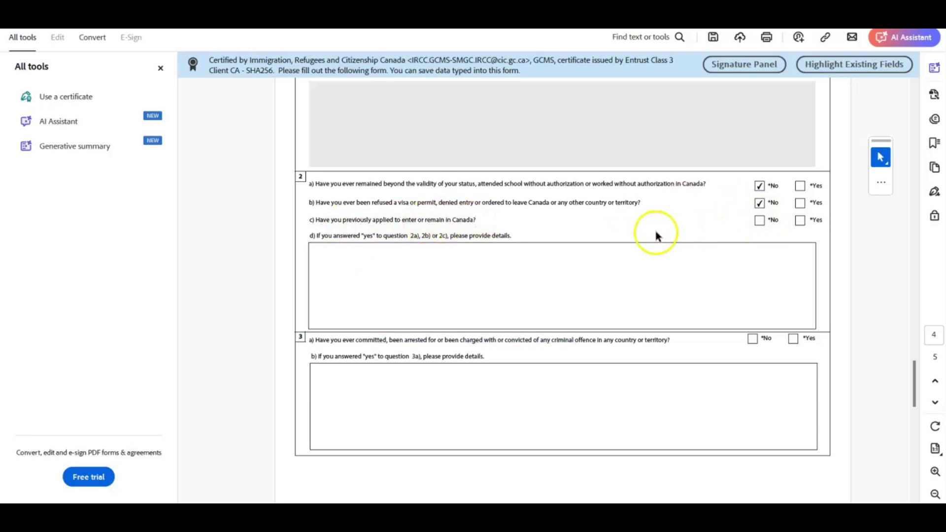
Tick Yes for 2c and describe the study permit (2022/05/25) and extension (2023/8/25) approvals
{"action": "left_click", "coordinate": [800, 220]}
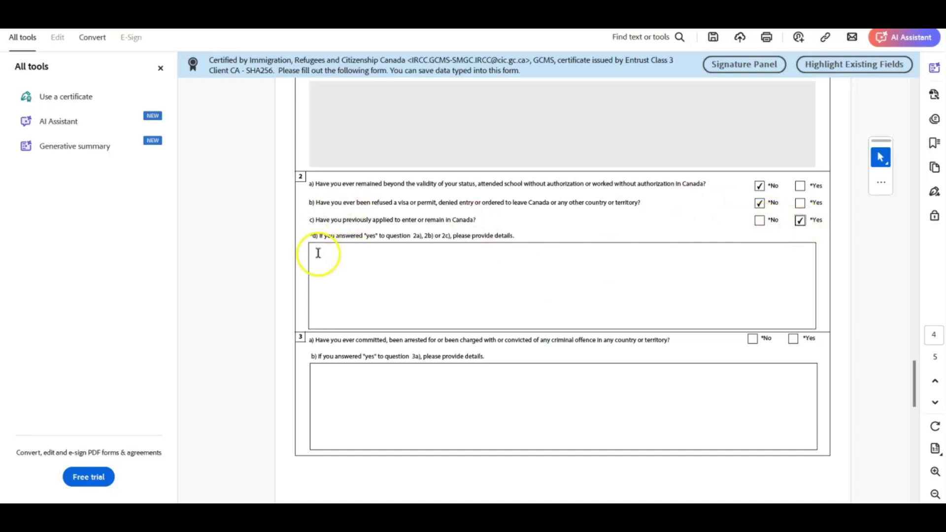
{"action": "left_click", "coordinate": [363, 261]}
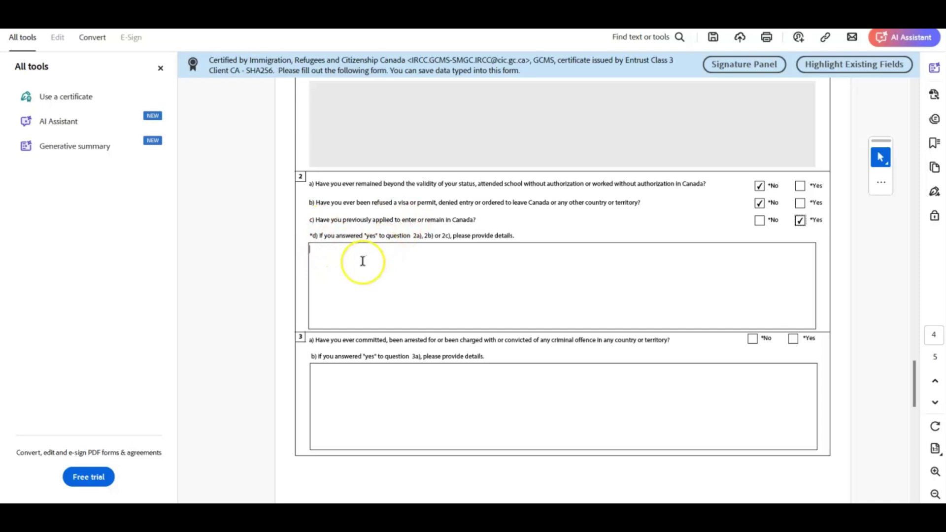
{"action": "type", "text": "2c"}
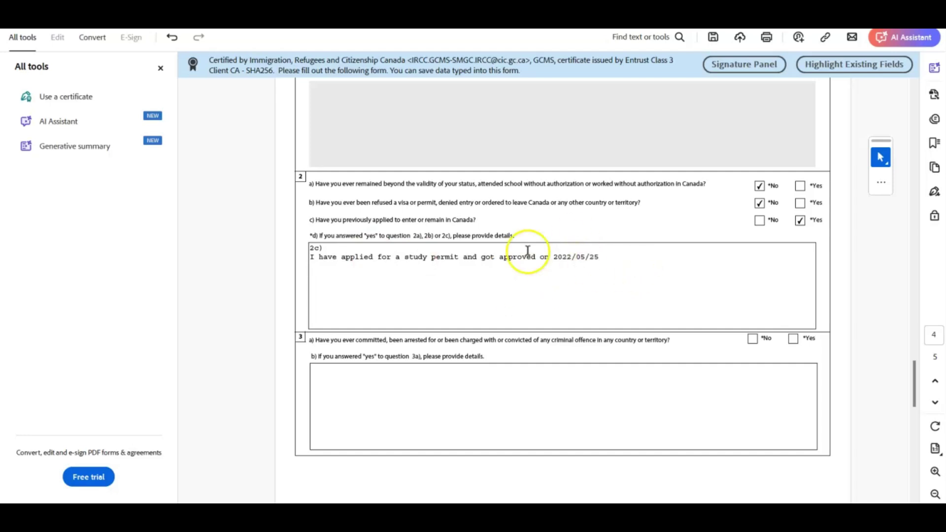
{"action": "key", "text": "Return"}
{"action": "type", "text": "I"}
{"action": "double_click", "coordinate": [327, 257]}
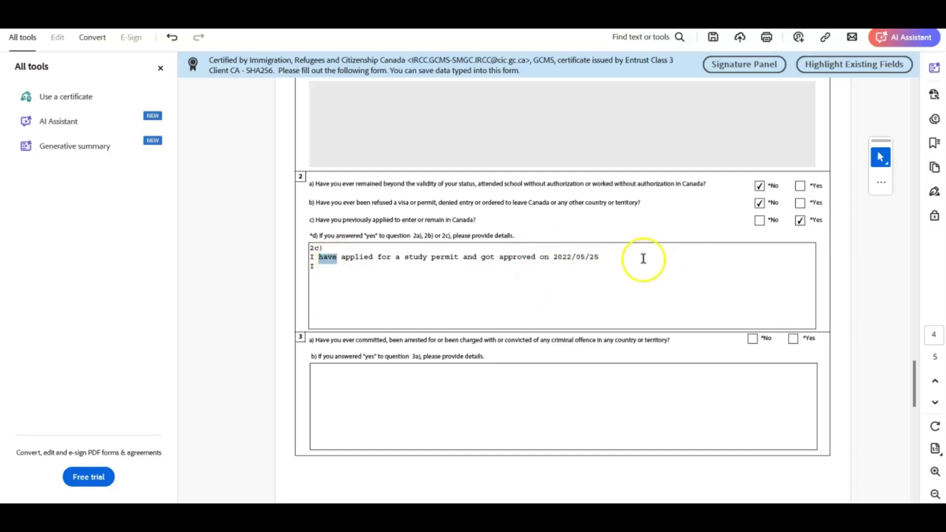
{"action": "key", "text": "BackSpace"}
{"action": "left_click", "coordinate": [324, 268]}
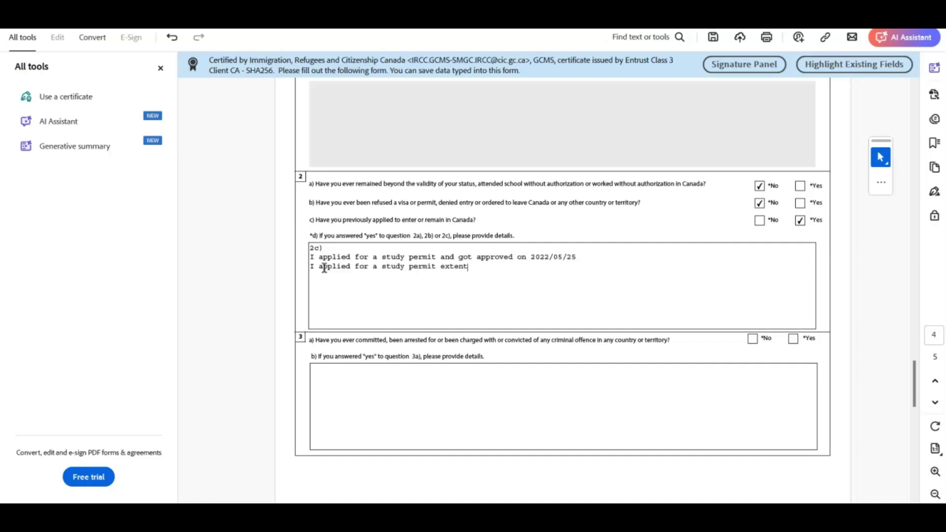
{"action": "left_click", "coordinate": [506, 293]}
{"action": "key", "text": "BackSpace"}
{"action": "key", "text": "BackSpace"}
{"action": "key", "text": "BackSpace"}
{"action": "key", "text": "BackSpace"}
{"action": "key", "text": "BackSpace"}
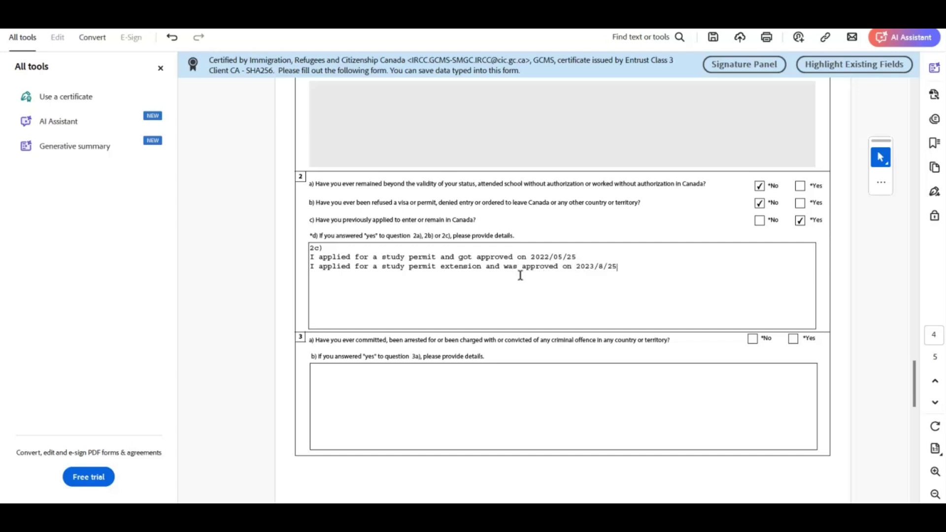
{"action": "scroll", "coordinate": [488, 298], "scroll_direction": "down", "scroll_amount": 3}
On page 5, tick No for questions 4a, 5 and 6 and Yes for IRCC contact consent
{"action": "scroll", "coordinate": [466, 275], "scroll_direction": "down", "scroll_amount": 4}
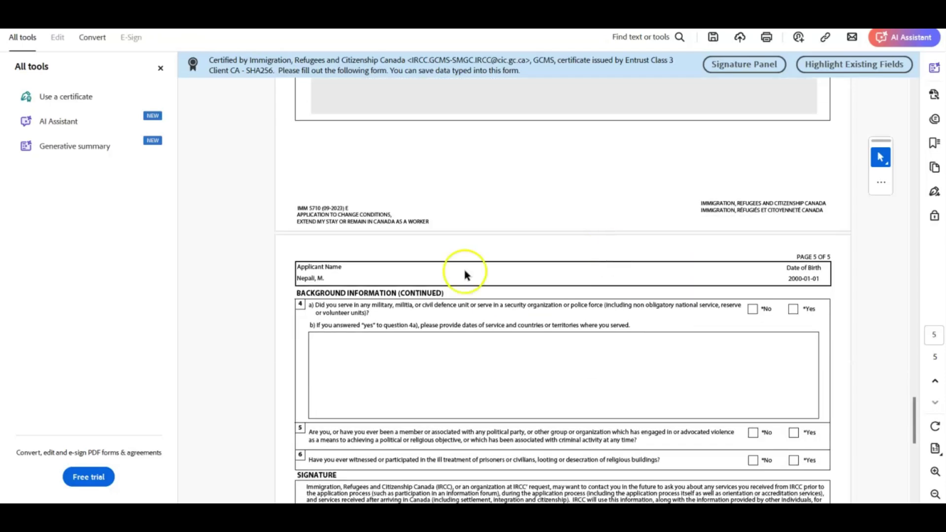
{"action": "scroll", "coordinate": [465, 275], "scroll_direction": "down", "scroll_amount": 2}
{"action": "left_click", "coordinate": [753, 224]}
{"action": "scroll", "coordinate": [317, 258], "scroll_direction": "down", "scroll_amount": 2}
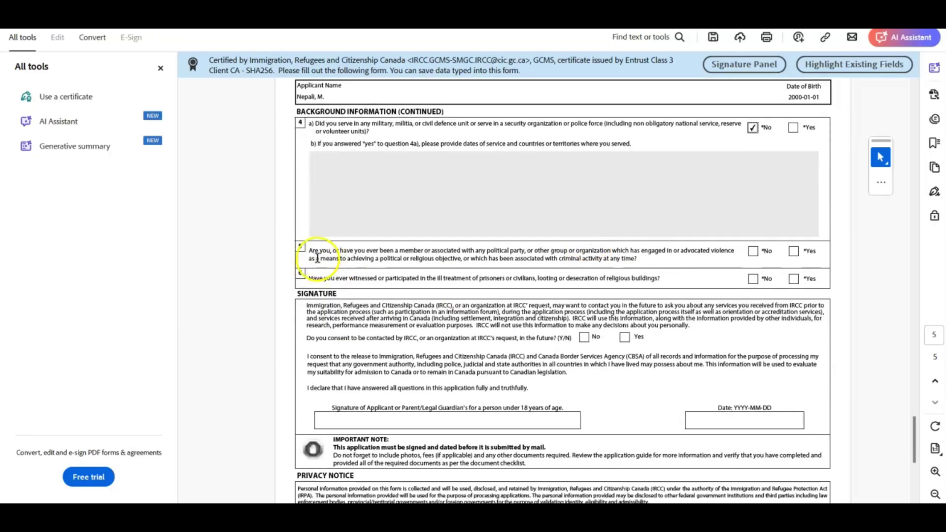
{"action": "left_click", "coordinate": [754, 251]}
{"action": "left_click", "coordinate": [753, 279]}
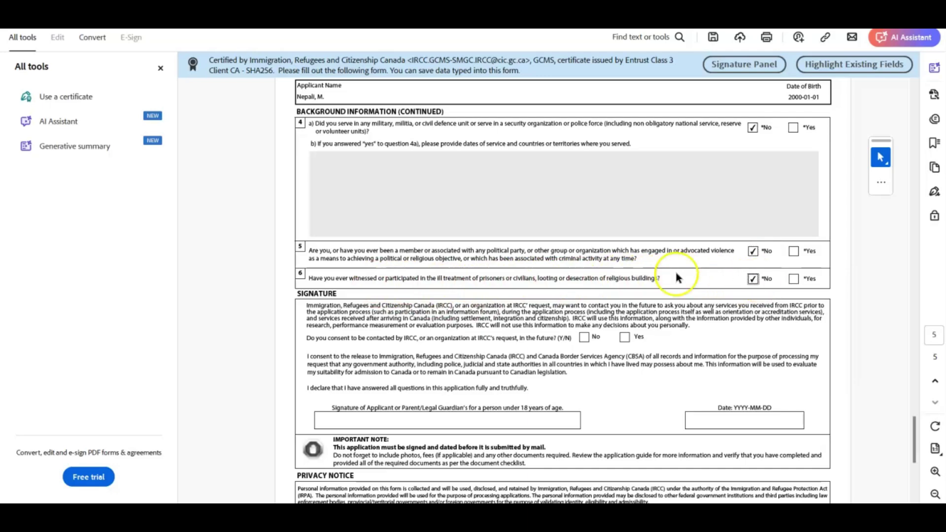
{"action": "scroll", "coordinate": [306, 211], "scroll_direction": "down", "scroll_amount": 2}
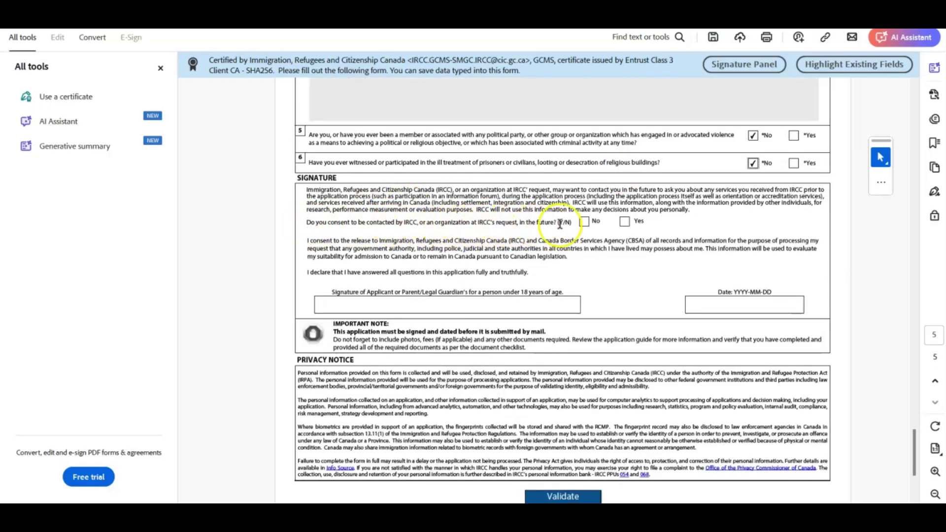
{"action": "left_click", "coordinate": [624, 221]}
{"action": "scroll", "coordinate": [623, 264], "scroll_direction": "down", "scroll_amount": 1}
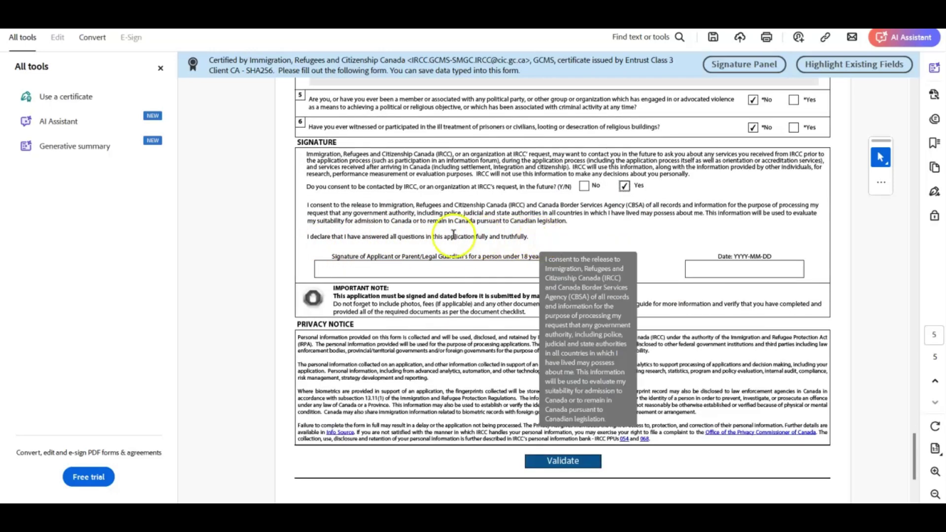
Type the applicant's name as signature, date it 2025-01-09, and validate the form successfully
{"action": "left_click", "coordinate": [412, 268]}
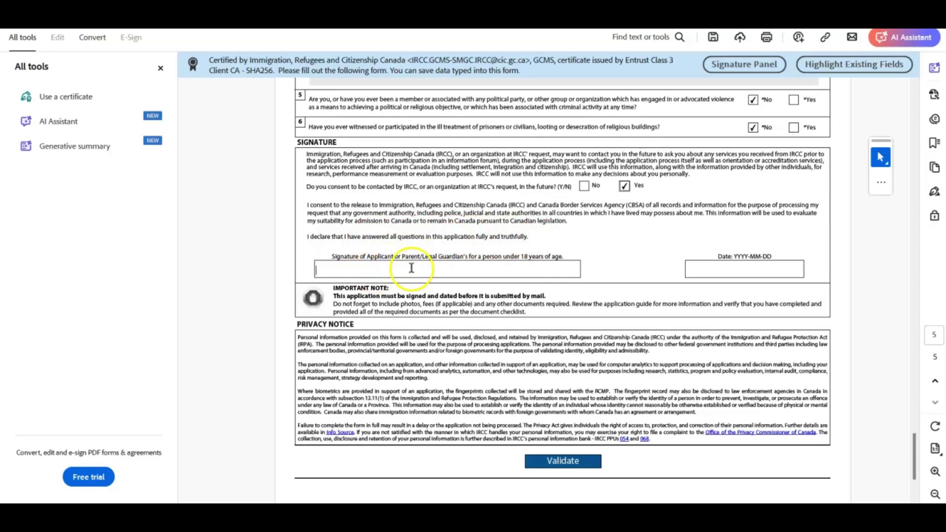
{"action": "type", "text": "MA"}
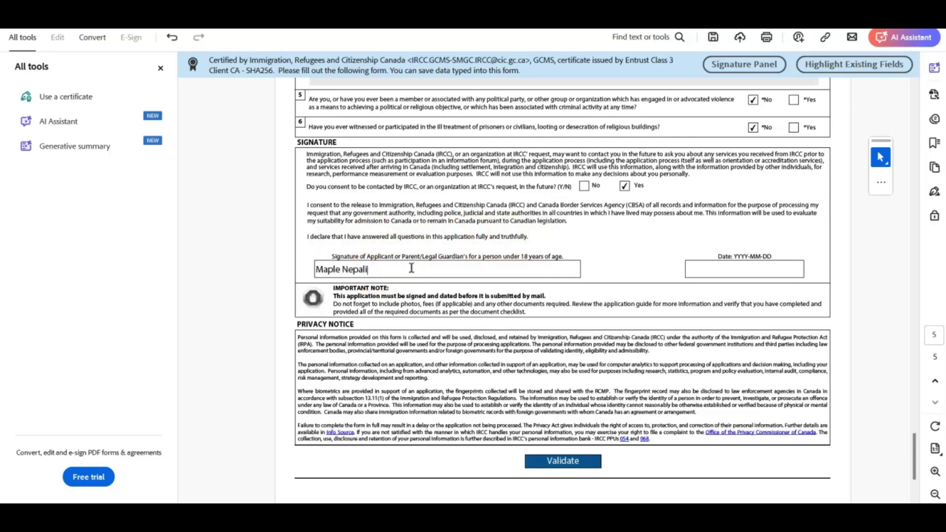
{"action": "left_click", "coordinate": [723, 267]}
{"action": "type", "text": "2025-01-09"}
{"action": "left_click", "coordinate": [680, 262]}
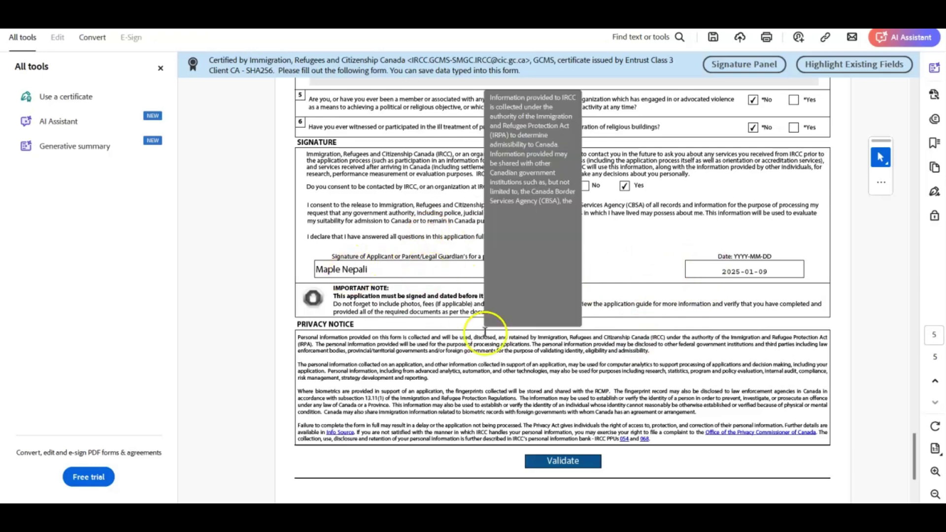
{"action": "left_click", "coordinate": [550, 462]}
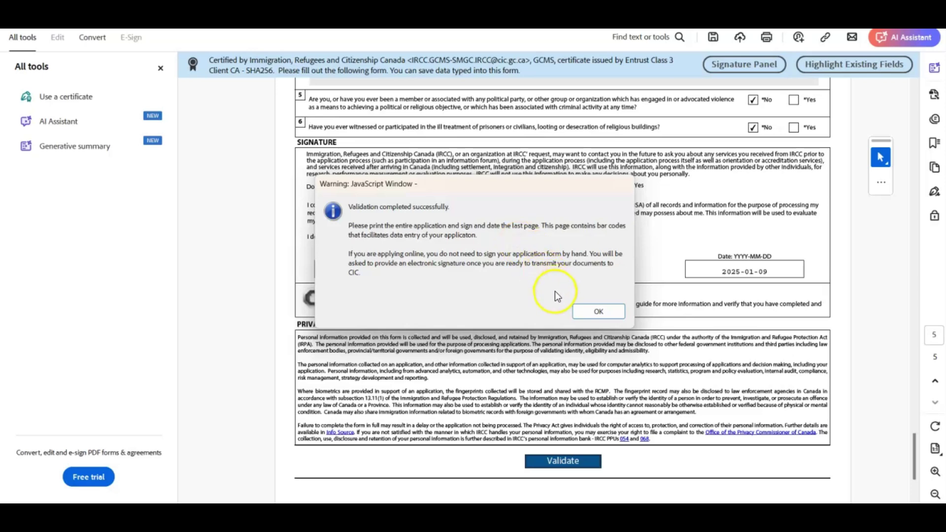
Dismiss the validation success message and review the form's barcode page
{"action": "left_click", "coordinate": [585, 314]}
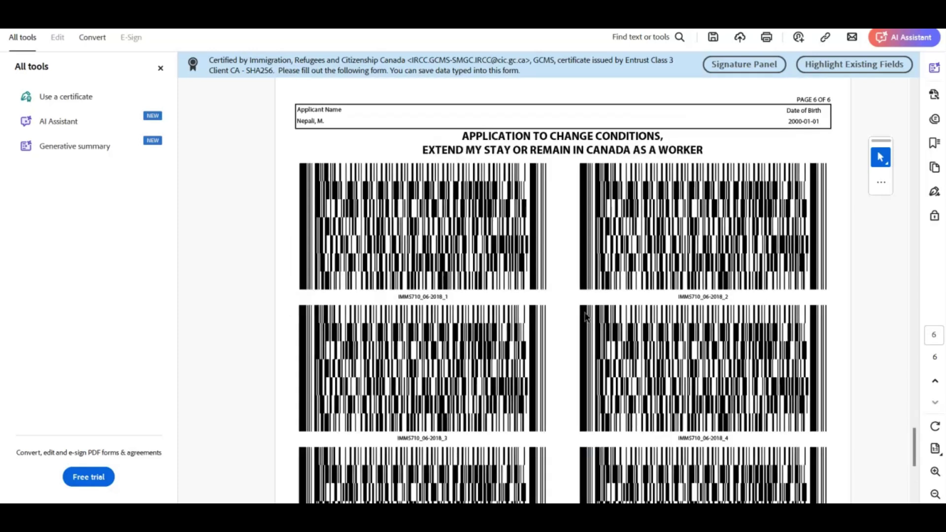
{"action": "scroll", "coordinate": [586, 316], "scroll_direction": "up", "scroll_amount": 4}
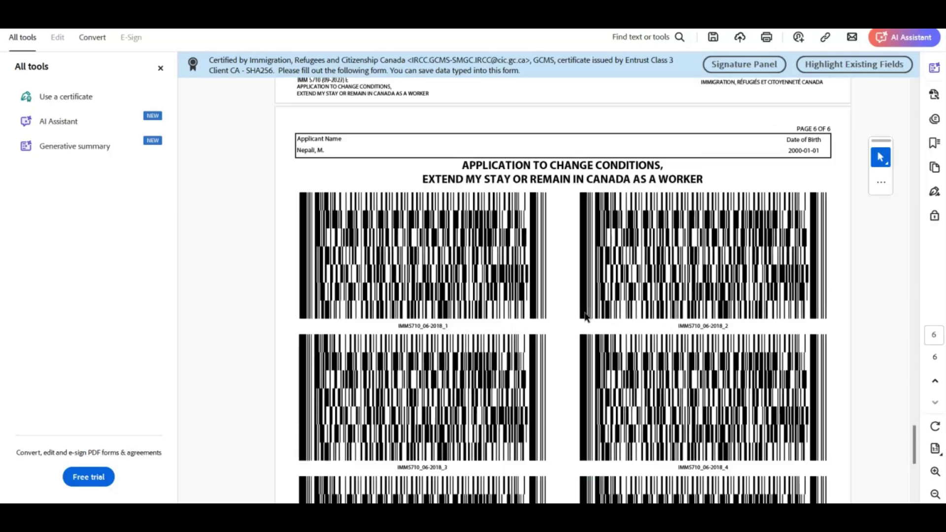
{"action": "scroll", "coordinate": [585, 316], "scroll_direction": "up", "scroll_amount": 1}
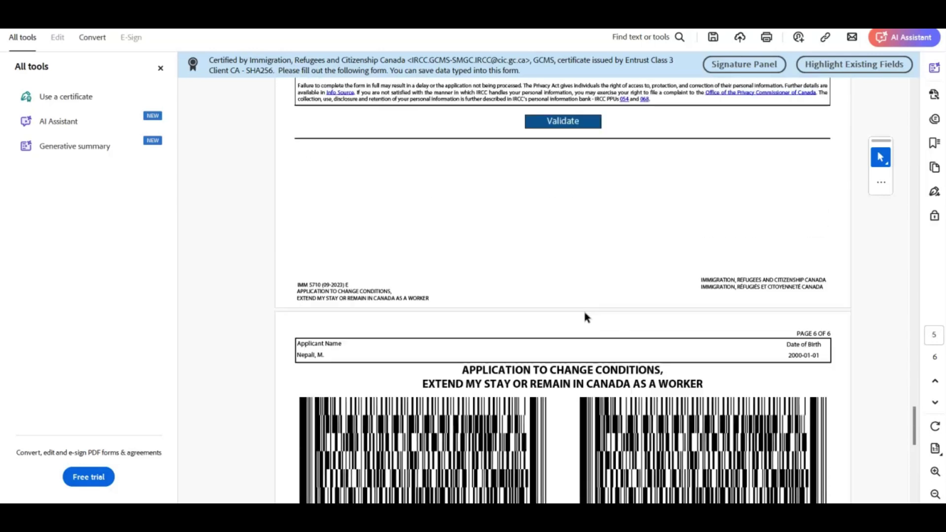
{"action": "scroll", "coordinate": [586, 316], "scroll_direction": "down", "scroll_amount": 8}
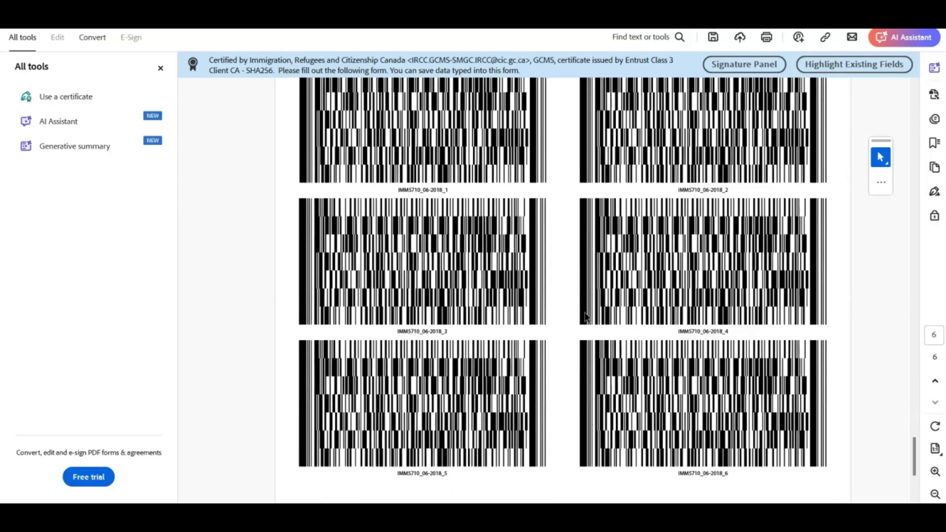
{"action": "scroll", "coordinate": [414, 289], "scroll_direction": "up", "scroll_amount": 3}
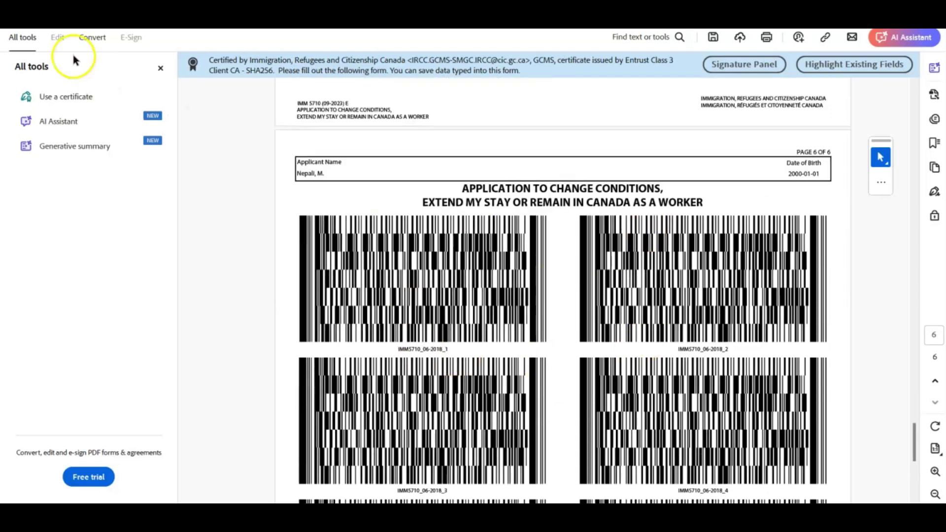
Save the filled form over imm5710e in the PGWP application folder
{"action": "left_click", "coordinate": [58, 37]}
{"action": "left_click", "coordinate": [445, 252]}
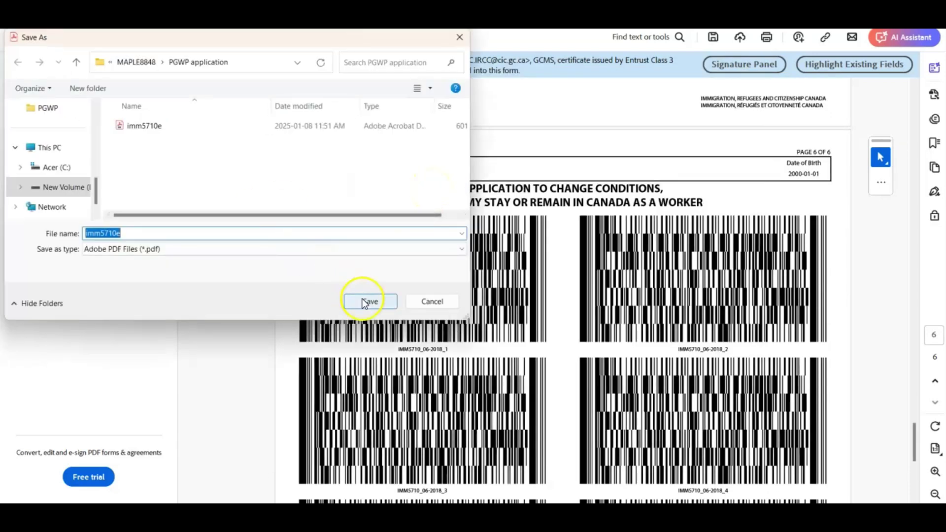
{"action": "left_click", "coordinate": [364, 302]}
{"action": "scroll", "coordinate": [359, 243], "scroll_direction": "down", "scroll_amount": 1}
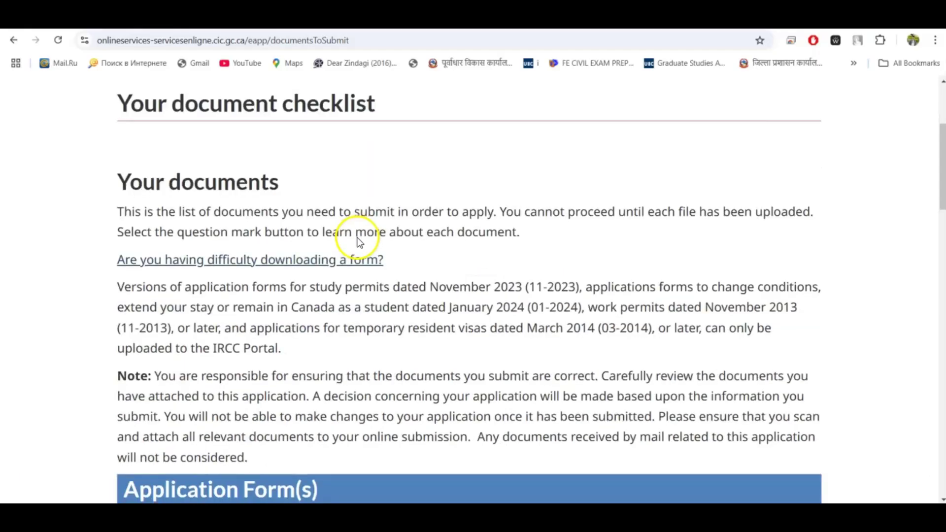
{"action": "scroll", "coordinate": [359, 243], "scroll_direction": "up", "scroll_amount": 1}
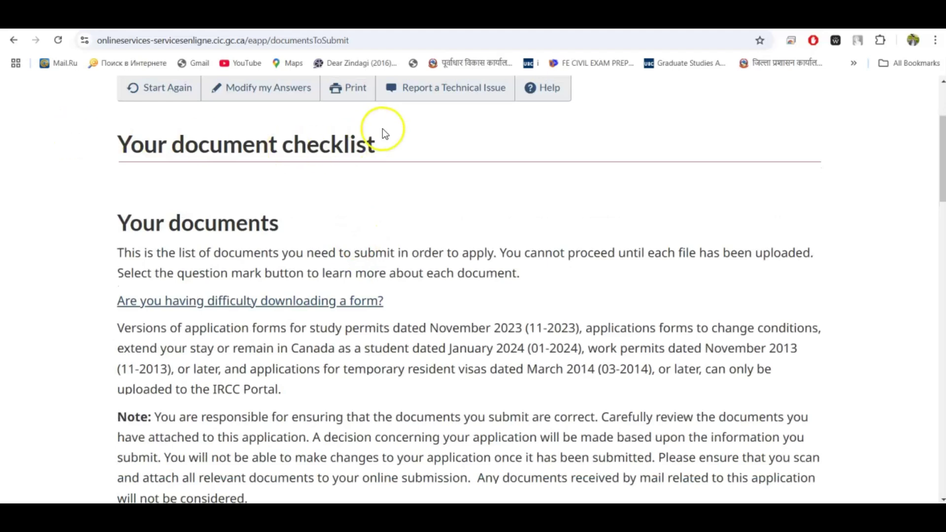
Cancel the new file selection and keep the existing imm5710e.pdf upload for the application form
{"action": "scroll", "coordinate": [408, 228], "scroll_direction": "down", "scroll_amount": 5}
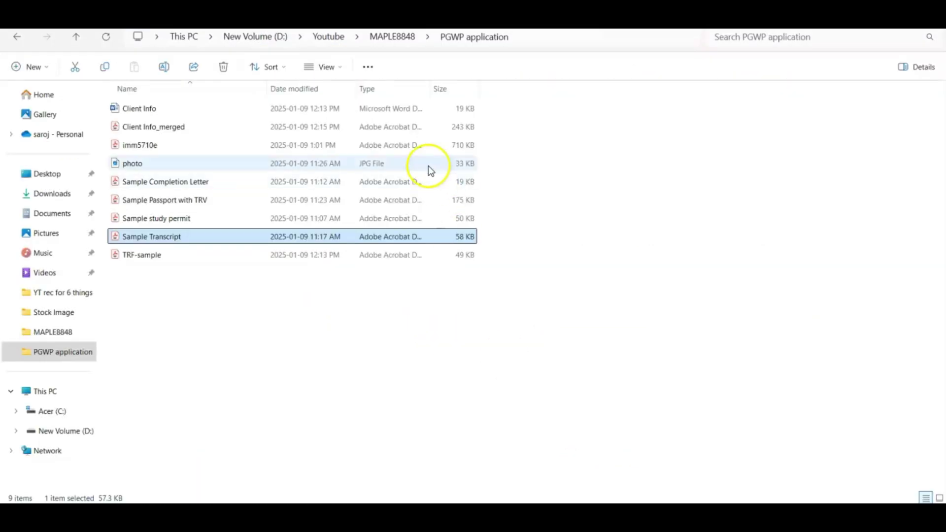
{"action": "left_click", "coordinate": [513, 407]}
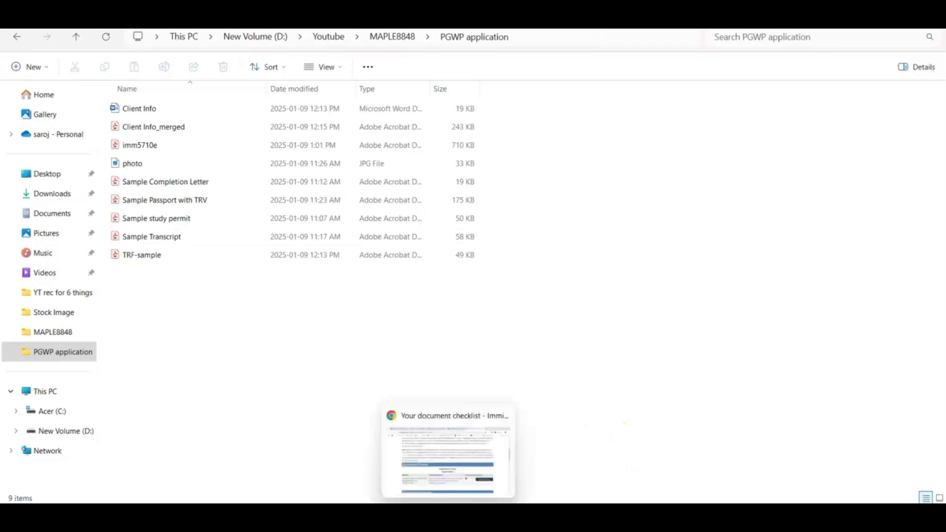
{"action": "left_click", "coordinate": [446, 452]}
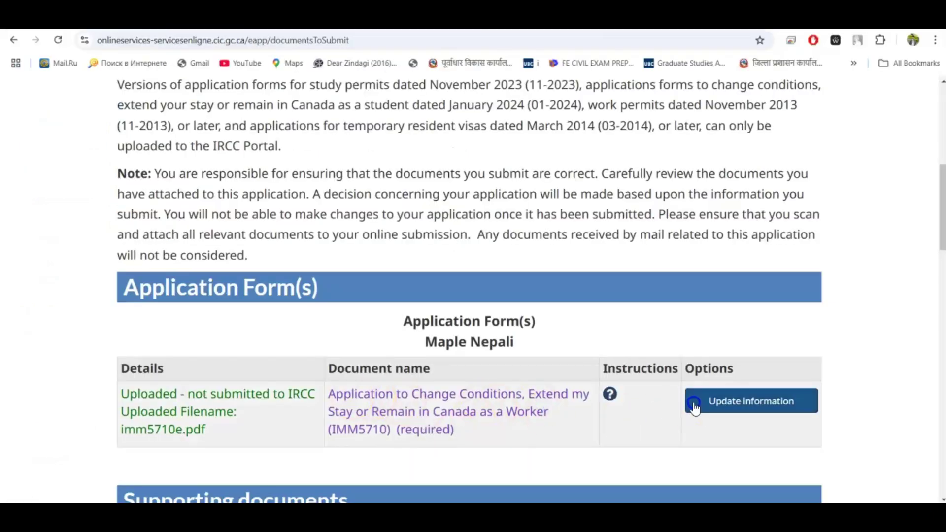
{"action": "scroll", "coordinate": [703, 401], "scroll_direction": "down", "scroll_amount": 1}
{"action": "scroll", "coordinate": [566, 397], "scroll_direction": "down", "scroll_amount": 2}
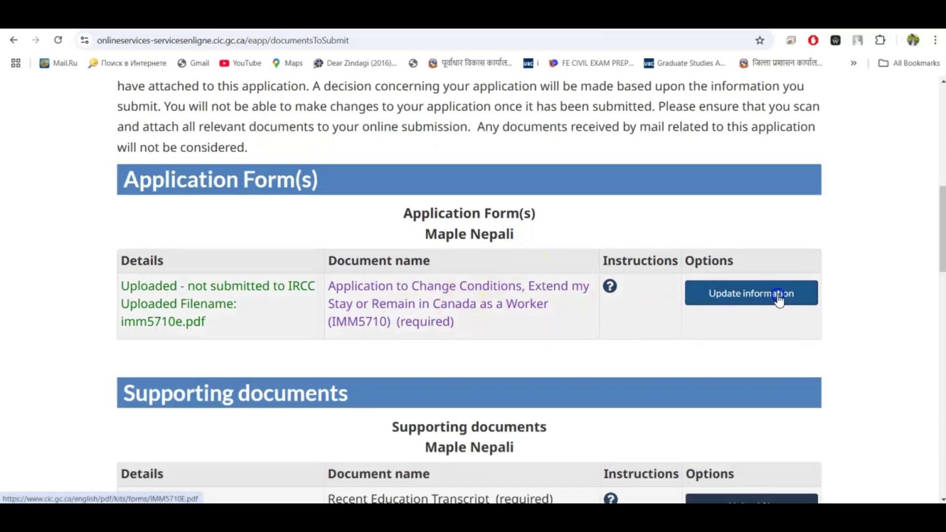
{"action": "left_click", "coordinate": [746, 295]}
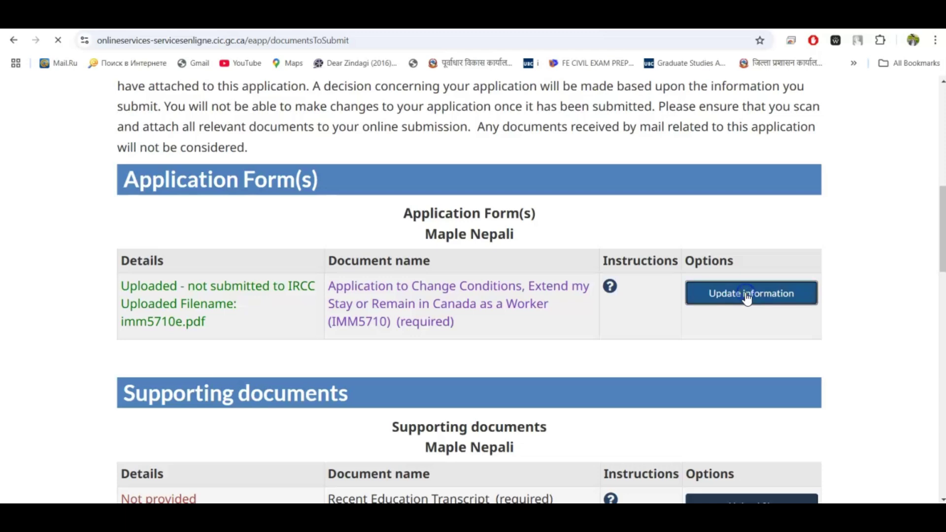
{"action": "scroll", "coordinate": [644, 321], "scroll_direction": "down", "scroll_amount": 2}
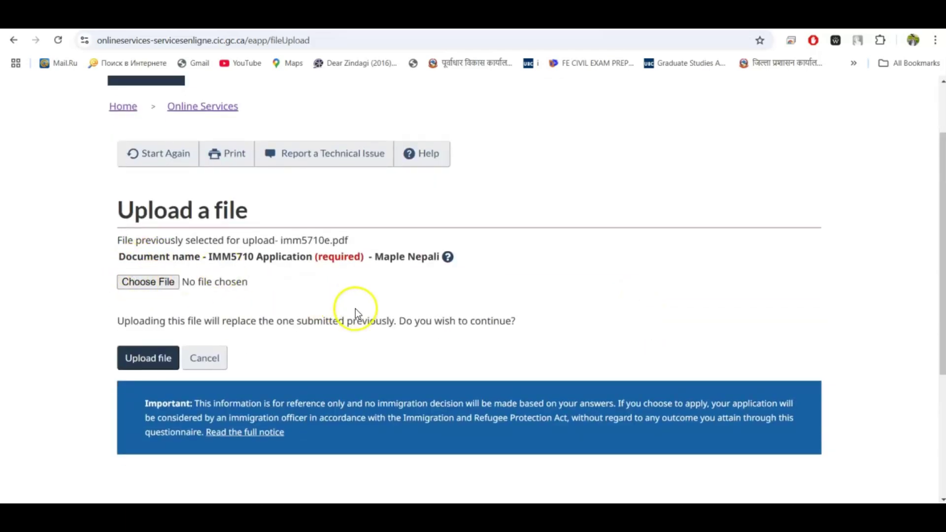
{"action": "left_click", "coordinate": [220, 358]}
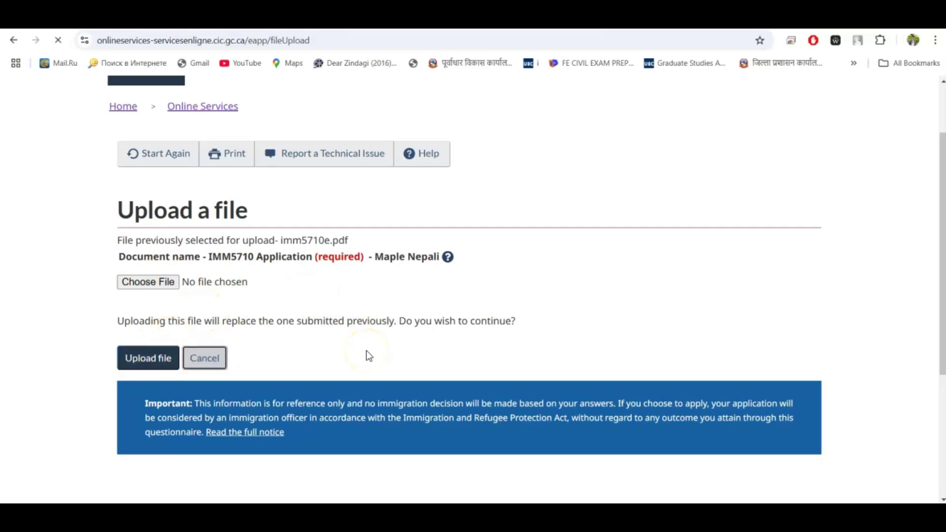
Open Sample Transcript PDF from the PGWP application folder
{"action": "scroll", "coordinate": [365, 351], "scroll_direction": "down", "scroll_amount": 12}
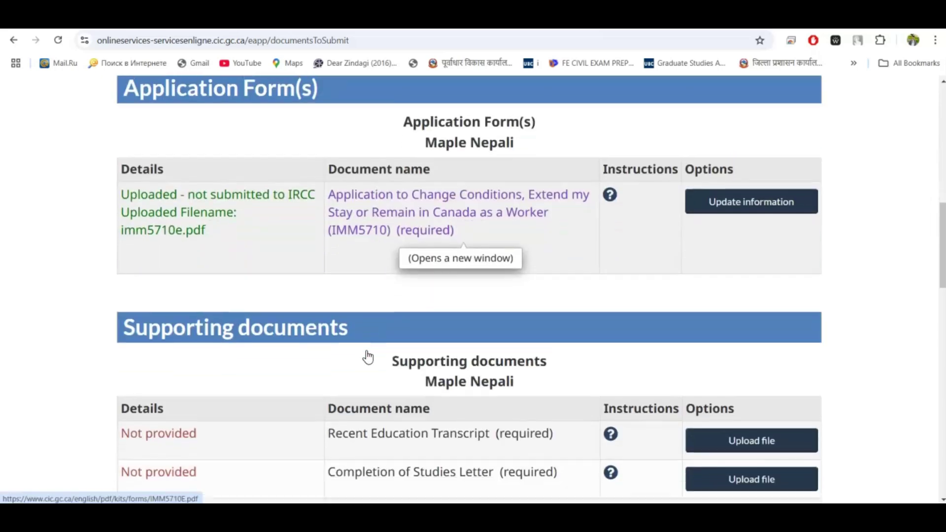
{"action": "scroll", "coordinate": [365, 350], "scroll_direction": "down", "scroll_amount": 1}
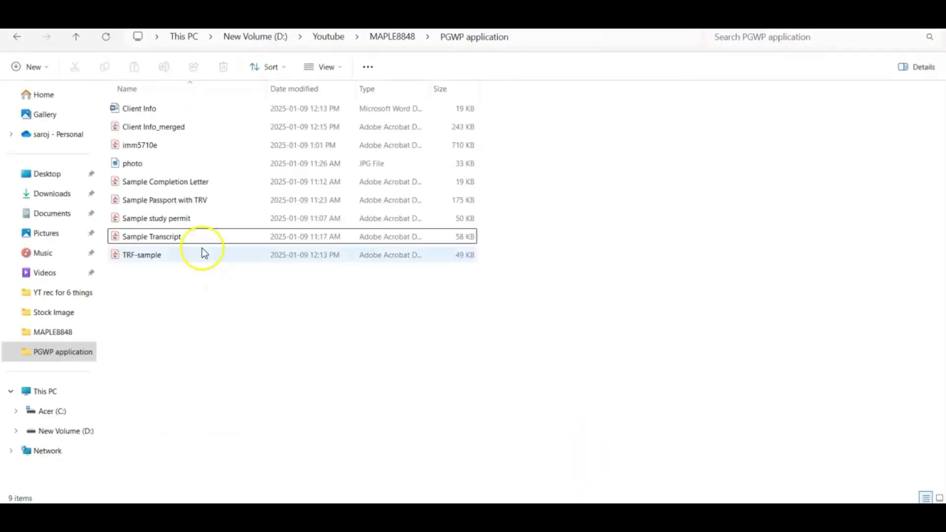
{"action": "left_click", "coordinate": [196, 239]}
{"action": "double_click", "coordinate": [189, 236]}
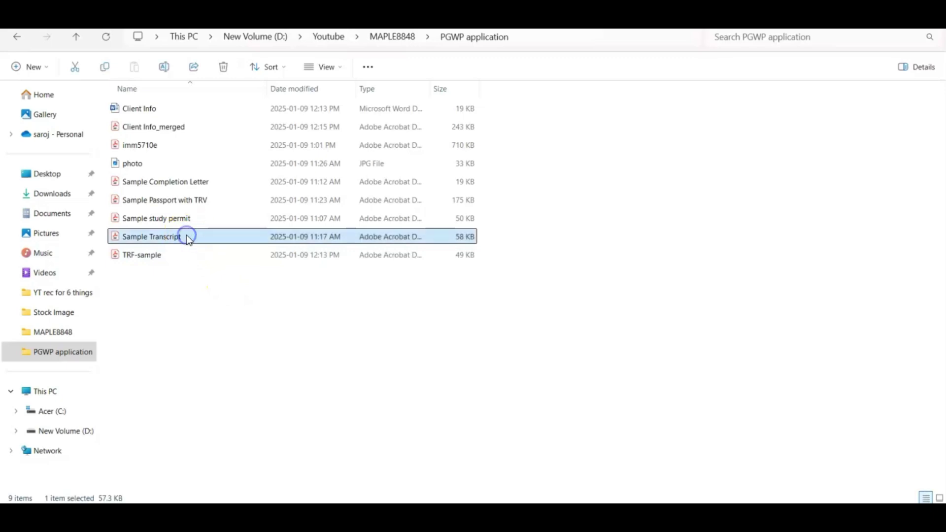
Scroll through the Sample Transcript PDF, then bring up the portal's Supporting documents table
{"action": "scroll", "coordinate": [530, 303], "scroll_direction": "down", "scroll_amount": 10}
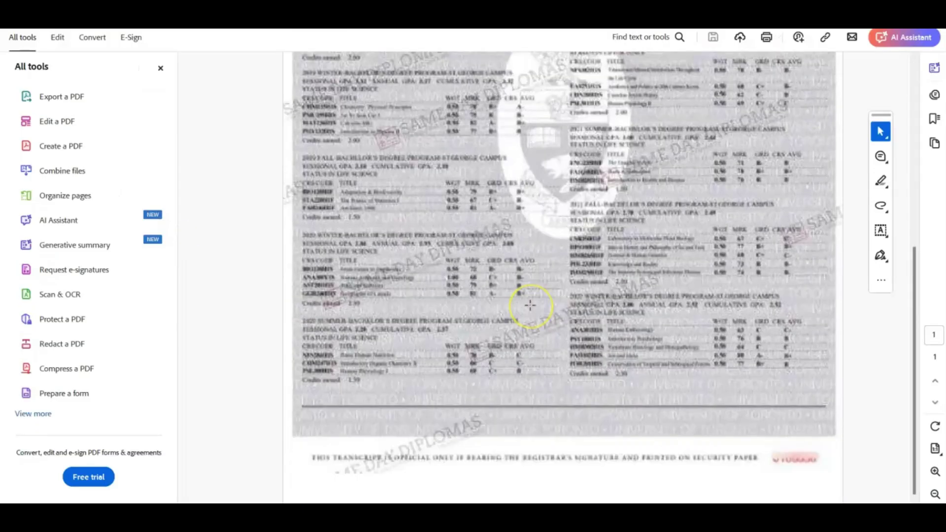
{"action": "scroll", "coordinate": [530, 303], "scroll_direction": "up", "scroll_amount": 9}
{"action": "scroll", "coordinate": [530, 306], "scroll_direction": "down", "scroll_amount": 5}
{"action": "scroll", "coordinate": [509, 250], "scroll_direction": "down", "scroll_amount": 1}
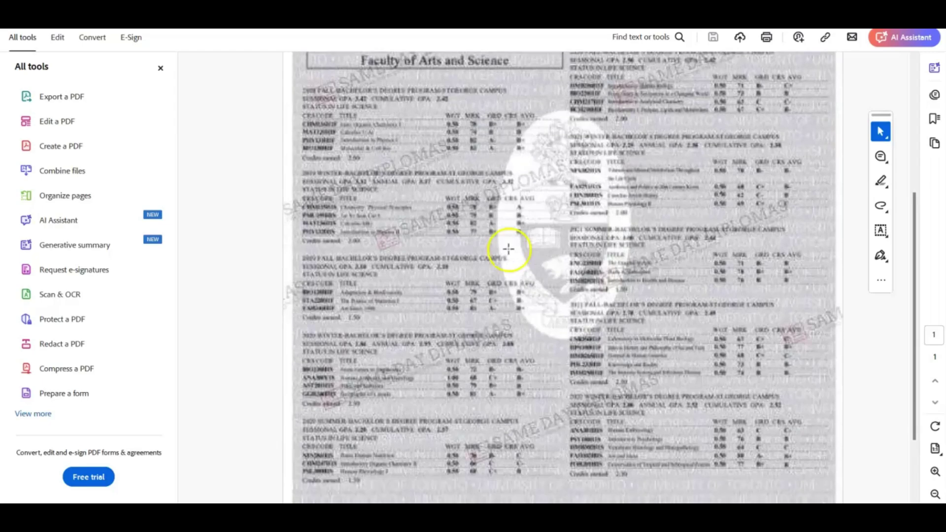
{"action": "scroll", "coordinate": [548, 218], "scroll_direction": "up", "scroll_amount": 3}
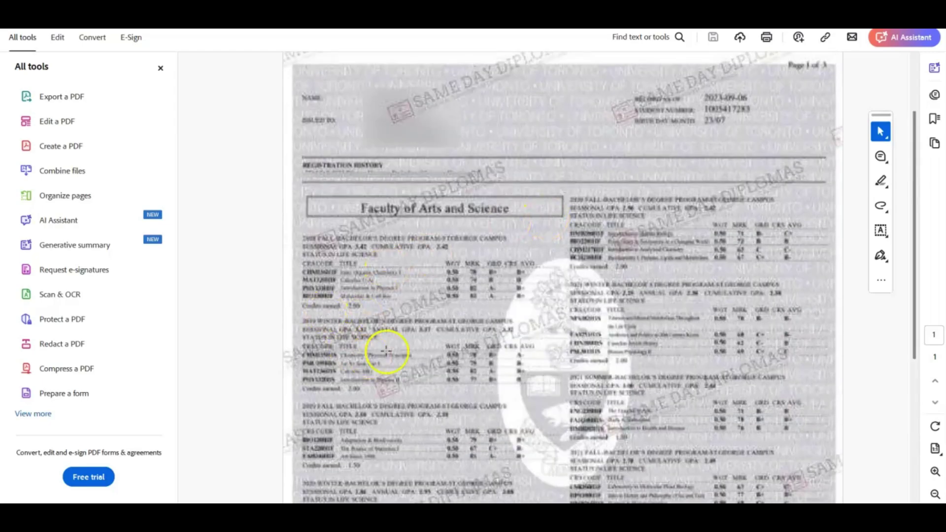
{"action": "scroll", "coordinate": [387, 350], "scroll_direction": "up", "scroll_amount": 3}
{"action": "scroll", "coordinate": [491, 352], "scroll_direction": "down", "scroll_amount": 5}
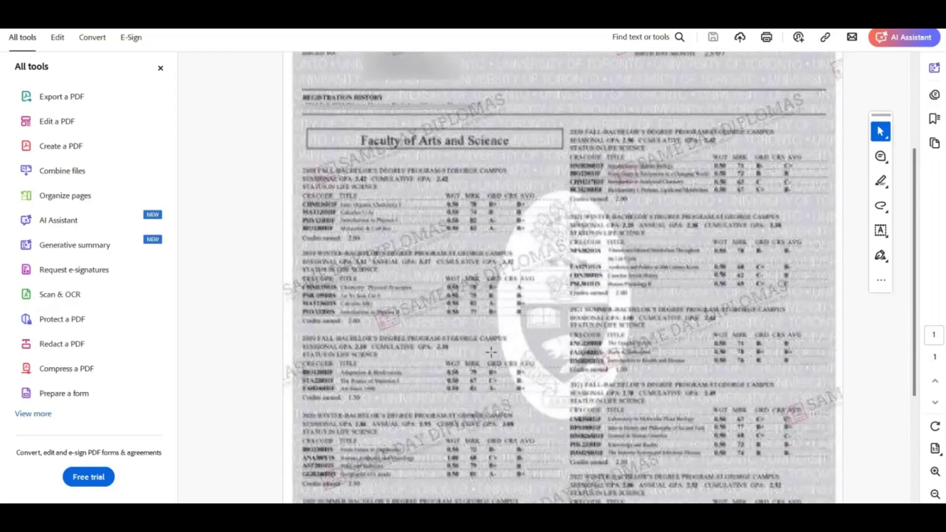
{"action": "scroll", "coordinate": [492, 352], "scroll_direction": "down", "scroll_amount": 4}
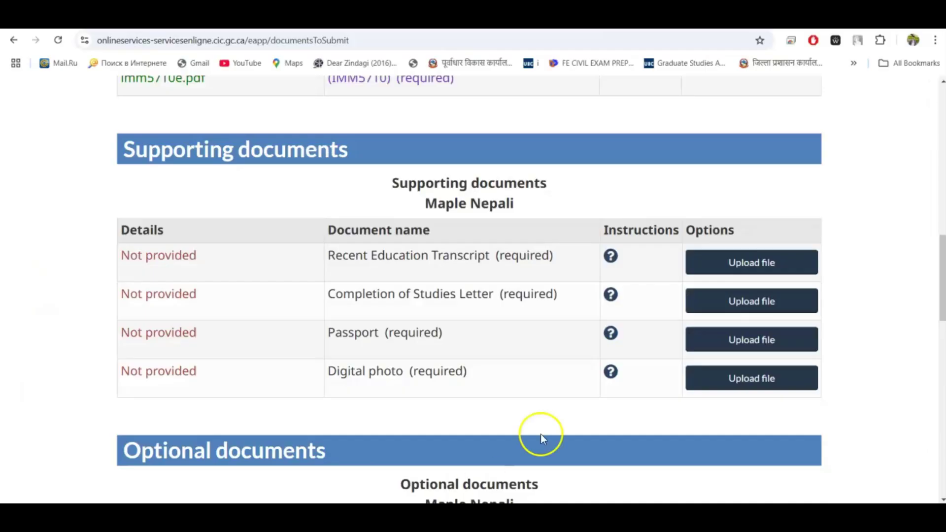
{"action": "scroll", "coordinate": [552, 429], "scroll_direction": "down", "scroll_amount": 1}
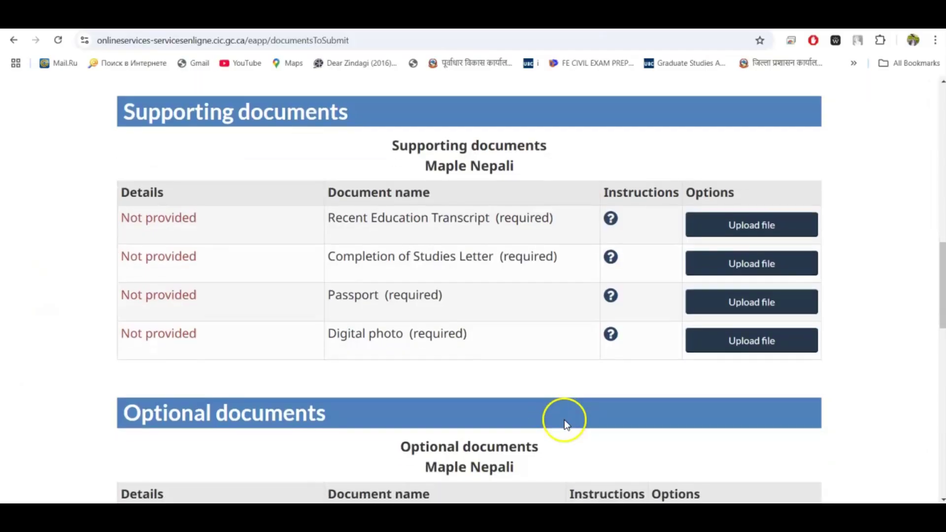
Upload Sample Transcript.pdf for Recent Education Transcript and return to the supporting documents list
{"action": "left_click", "coordinate": [743, 225]}
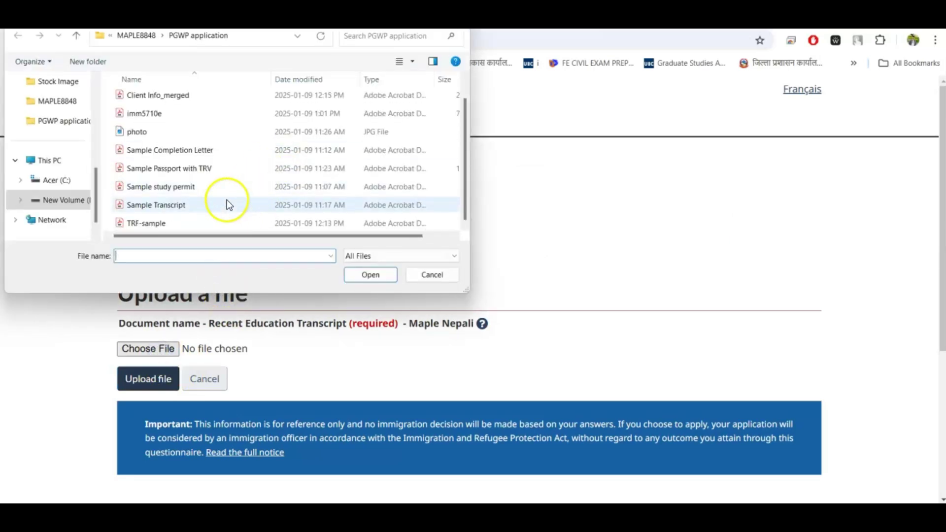
{"action": "left_click", "coordinate": [227, 205]}
{"action": "left_click", "coordinate": [383, 272]}
{"action": "left_click", "coordinate": [170, 379]}
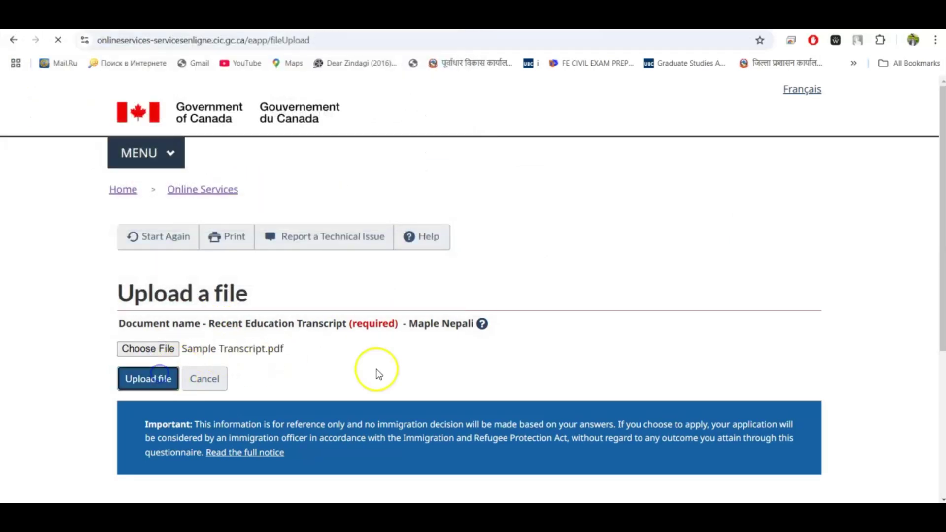
{"action": "left_click", "coordinate": [220, 376]}
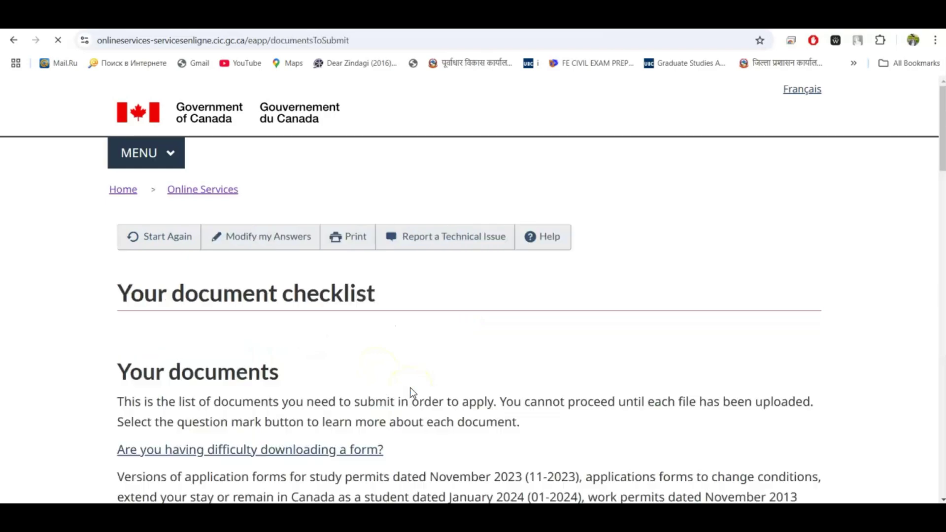
{"action": "scroll", "coordinate": [412, 391], "scroll_direction": "down", "scroll_amount": 15}
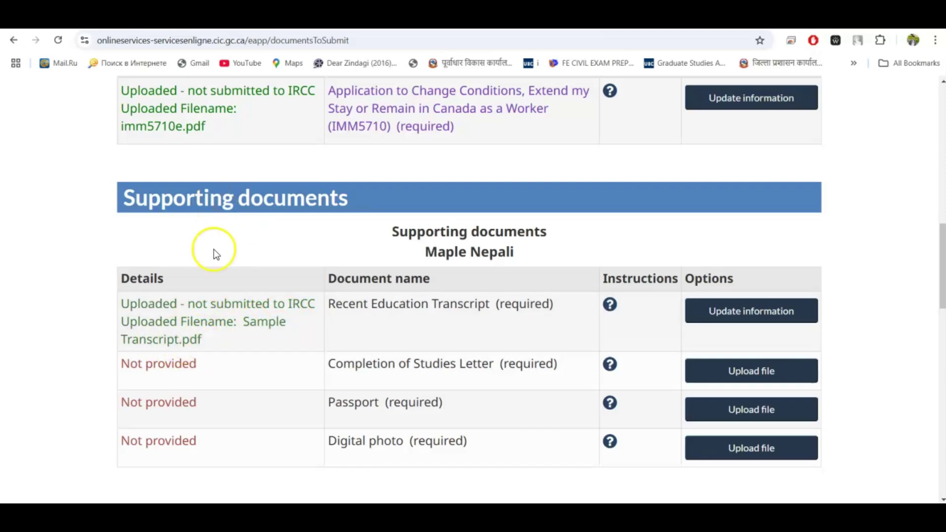
{"action": "scroll", "coordinate": [431, 341], "scroll_direction": "down", "scroll_amount": 1}
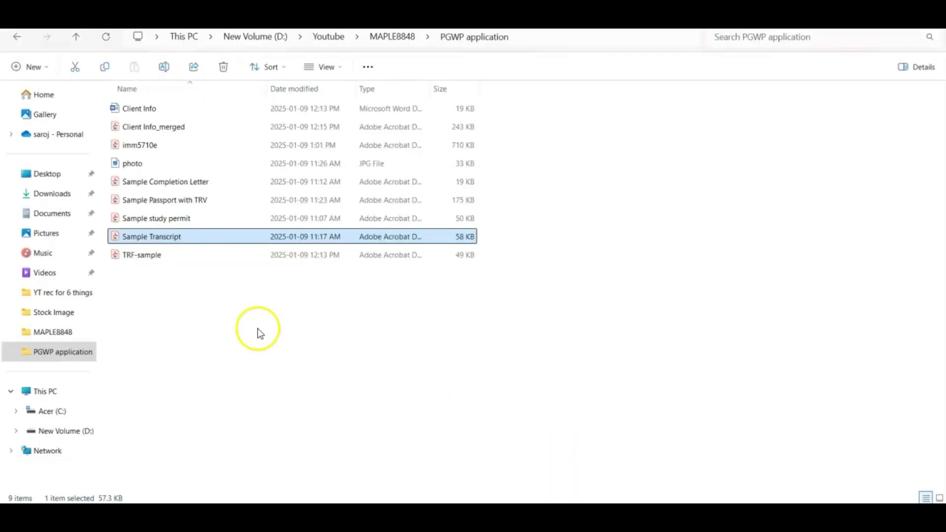
Open Sample Completion Letter in Acrobat and scroll through the letter
{"action": "left_click", "coordinate": [223, 182]}
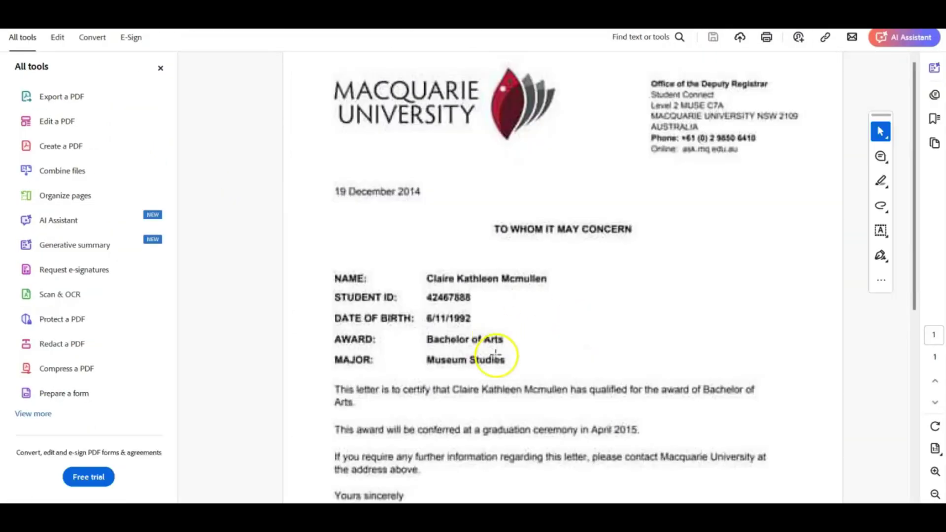
{"action": "scroll", "coordinate": [487, 190], "scroll_direction": "down", "scroll_amount": 5}
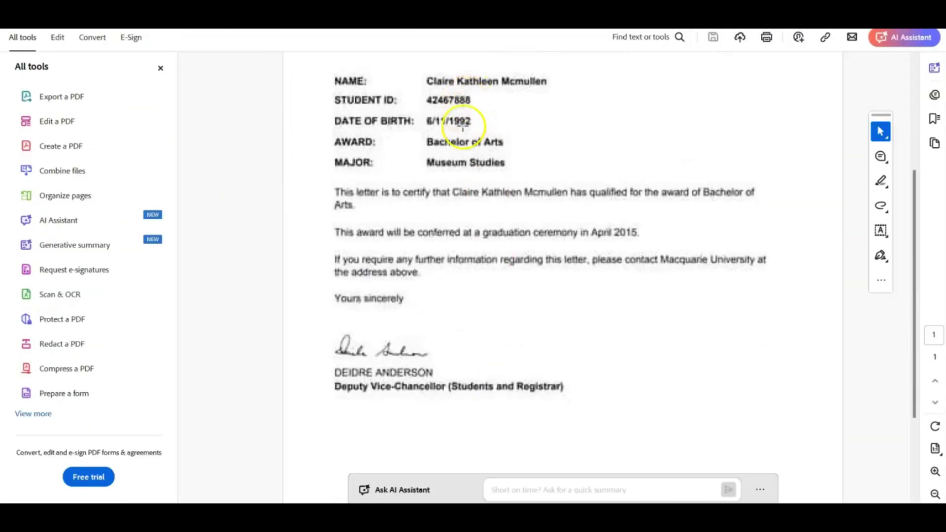
{"action": "scroll", "coordinate": [475, 321], "scroll_direction": "up", "scroll_amount": 4}
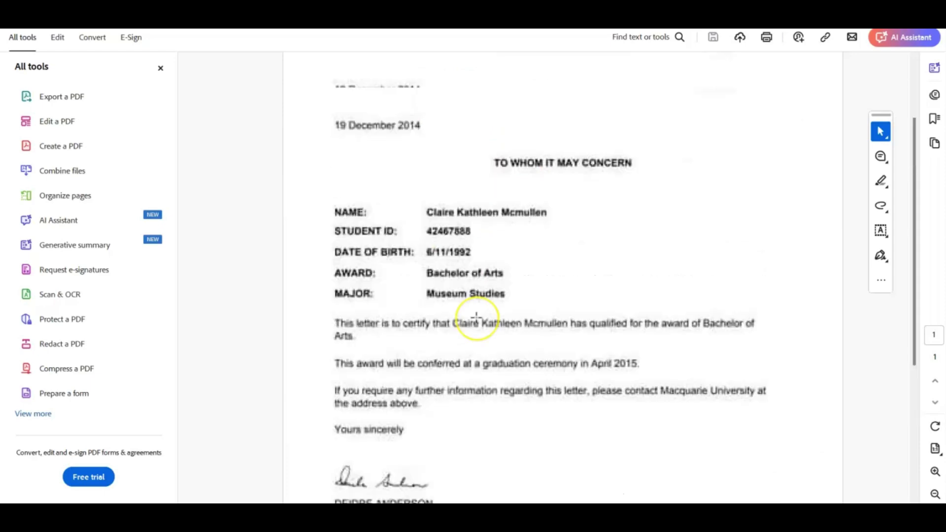
{"action": "scroll", "coordinate": [475, 318], "scroll_direction": "down", "scroll_amount": 7}
{"action": "scroll", "coordinate": [476, 320], "scroll_direction": "up", "scroll_amount": 6}
{"action": "scroll", "coordinate": [476, 319], "scroll_direction": "down", "scroll_amount": 6}
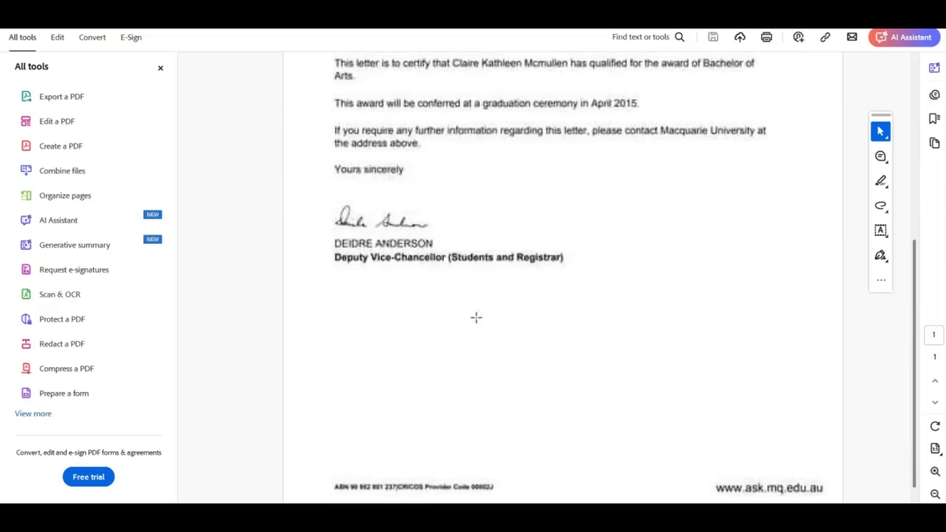
{"action": "scroll", "coordinate": [476, 320], "scroll_direction": "up", "scroll_amount": 5}
{"action": "scroll", "coordinate": [477, 318], "scroll_direction": "down", "scroll_amount": 6}
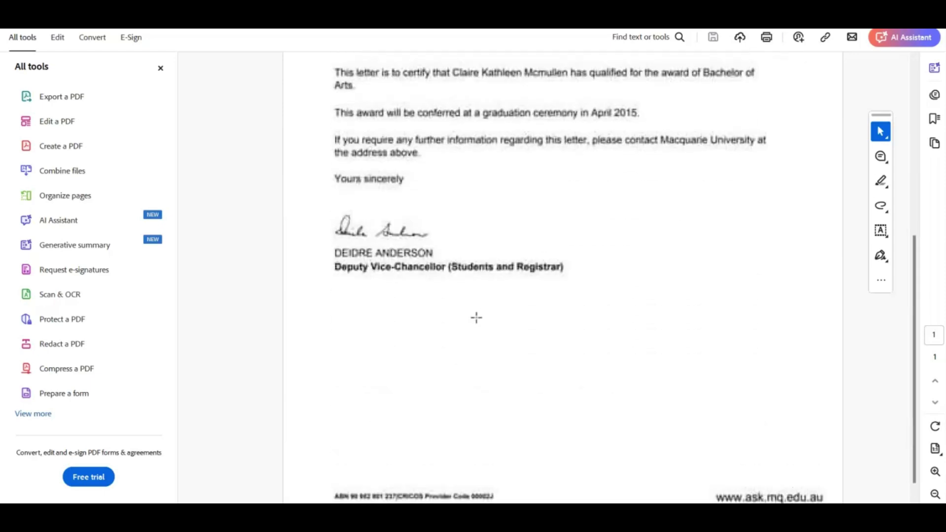
{"action": "scroll", "coordinate": [476, 318], "scroll_direction": "up", "scroll_amount": 5}
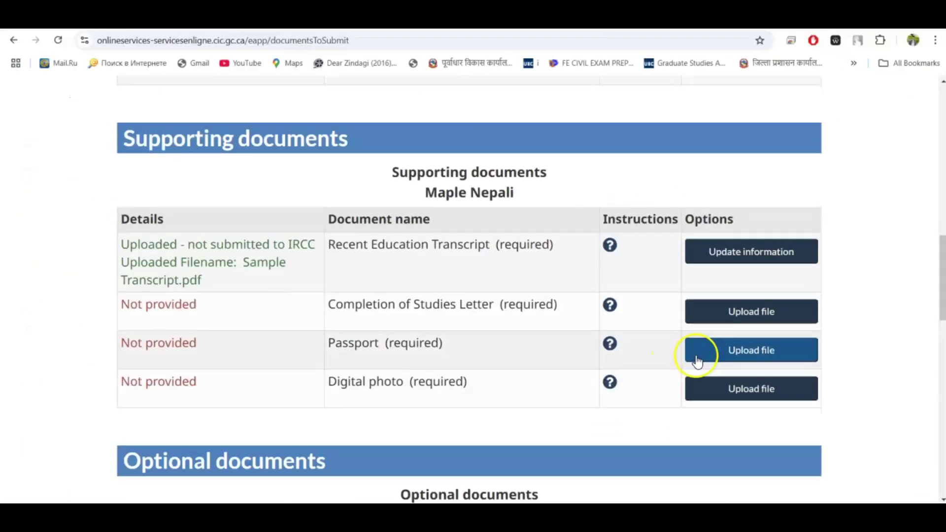
Upload Sample Completion Letter.pdf as the Completion of Studies Letter, then view the Passport instructions
{"action": "scroll", "coordinate": [695, 359], "scroll_direction": "down", "scroll_amount": 1}
{"action": "left_click", "coordinate": [737, 262]}
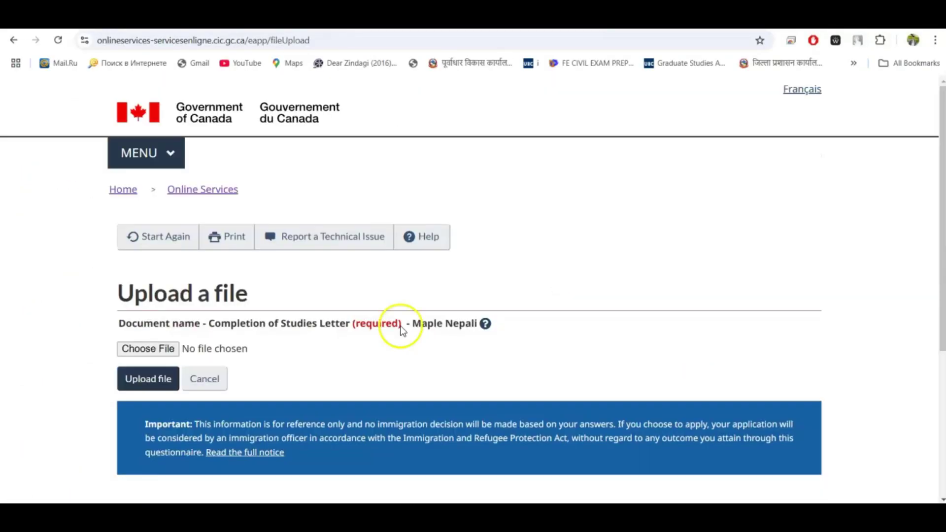
{"action": "left_click", "coordinate": [132, 349]}
{"action": "scroll", "coordinate": [207, 197], "scroll_direction": "down", "scroll_amount": 1}
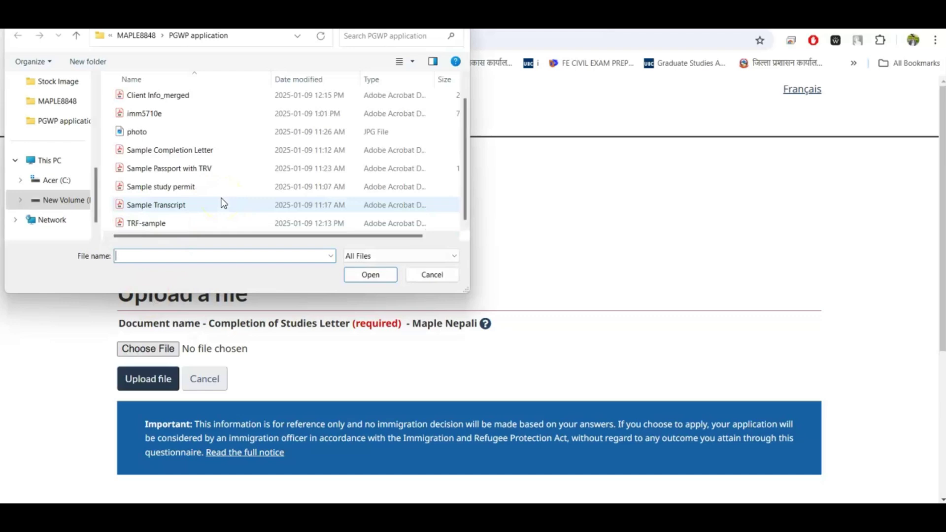
{"action": "left_click", "coordinate": [205, 151]}
{"action": "left_click", "coordinate": [370, 275]}
{"action": "left_click", "coordinate": [173, 377]}
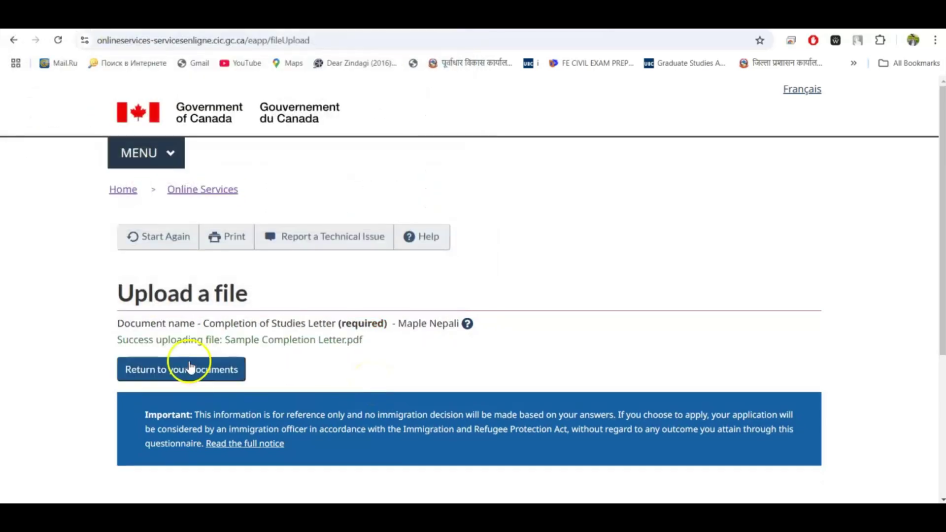
{"action": "scroll", "coordinate": [366, 366], "scroll_direction": "down", "scroll_amount": 15}
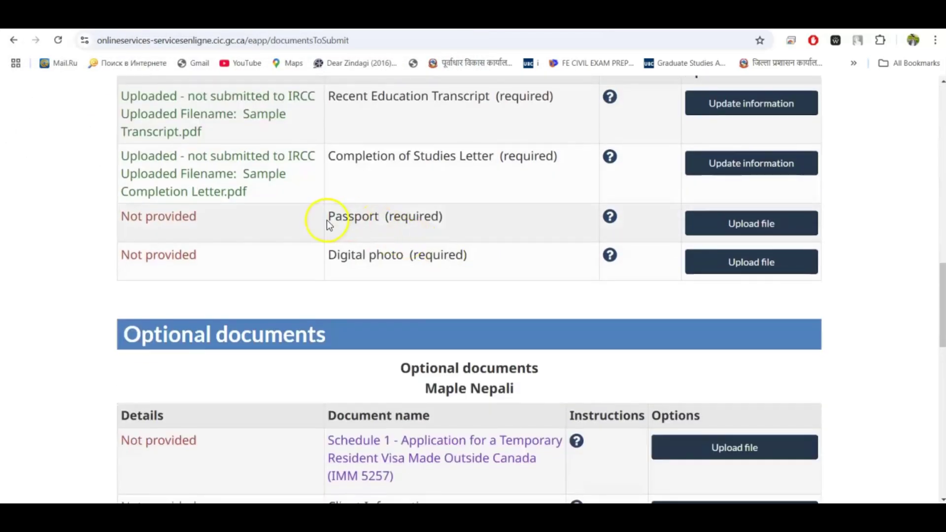
{"action": "left_click", "coordinate": [609, 218]}
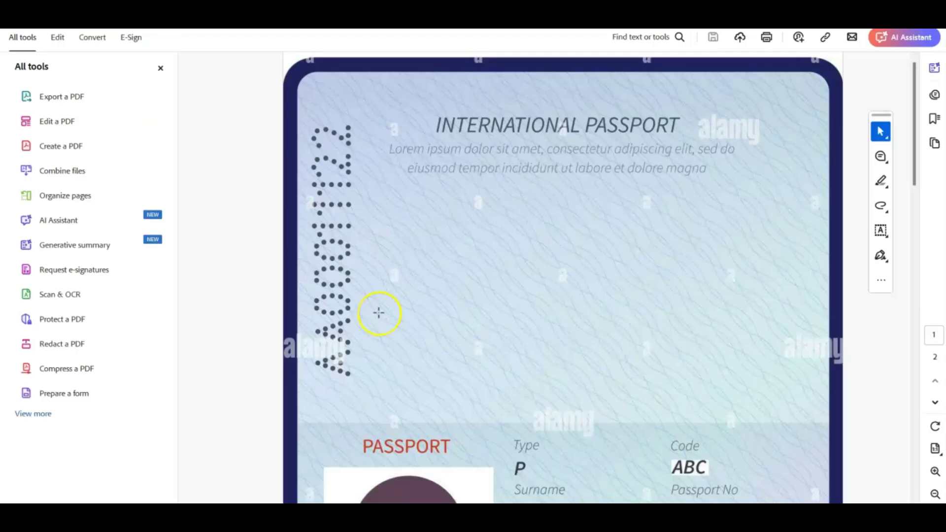
Scroll through the specimen passport's bio page and Canadian visa page
{"action": "scroll", "coordinate": [379, 313], "scroll_direction": "down", "scroll_amount": 3}
{"action": "scroll", "coordinate": [379, 312], "scroll_direction": "down", "scroll_amount": 3, "text": "ctrl"}
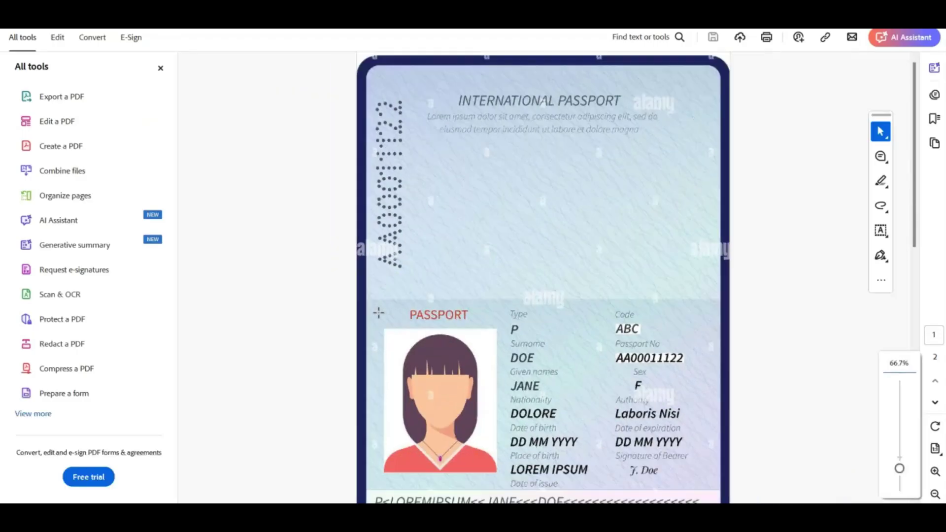
{"action": "scroll", "coordinate": [378, 313], "scroll_direction": "down", "scroll_amount": 2, "text": "ctrl"}
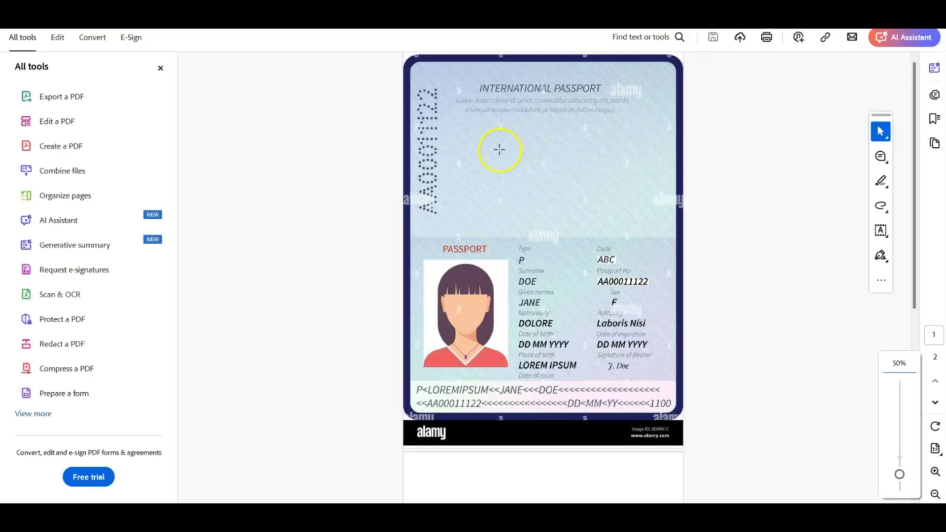
{"action": "scroll", "coordinate": [507, 271], "scroll_direction": "down", "scroll_amount": 6}
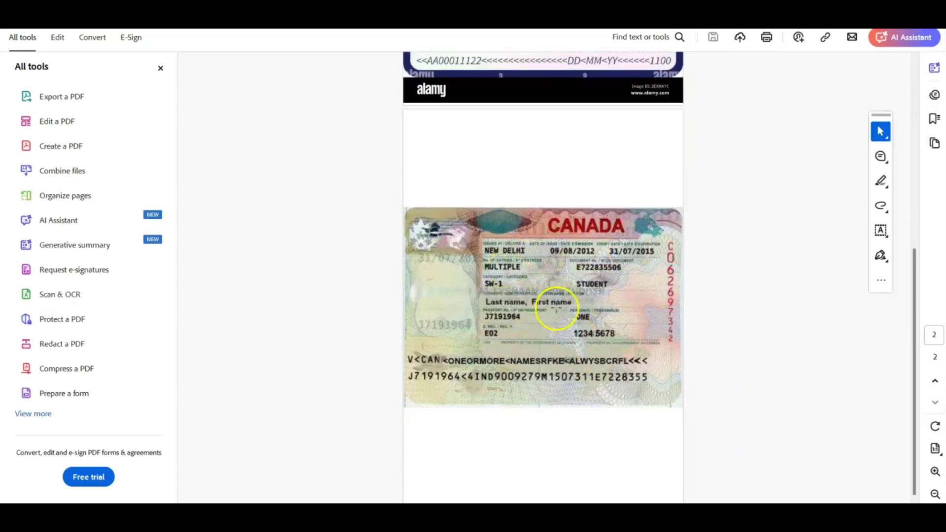
{"action": "scroll", "coordinate": [708, 383], "scroll_direction": "up", "scroll_amount": 6}
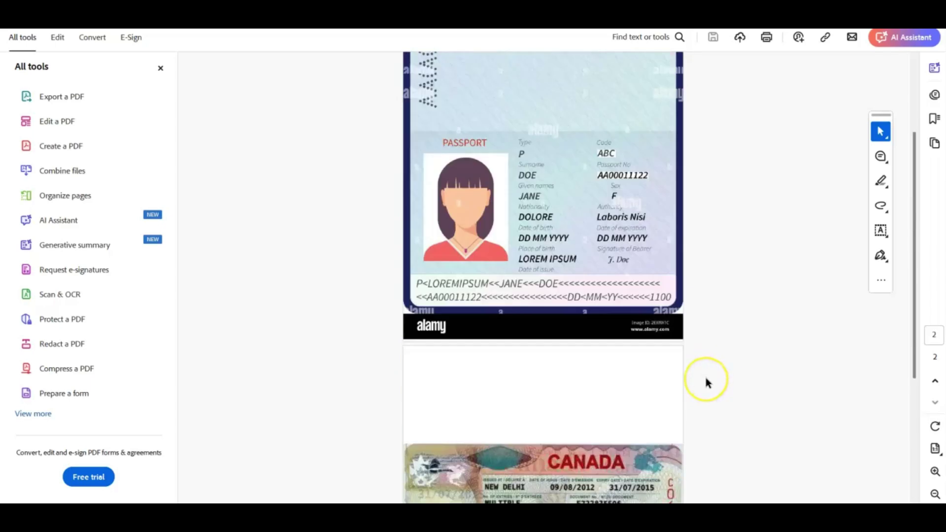
{"action": "scroll", "coordinate": [706, 383], "scroll_direction": "down", "scroll_amount": 5}
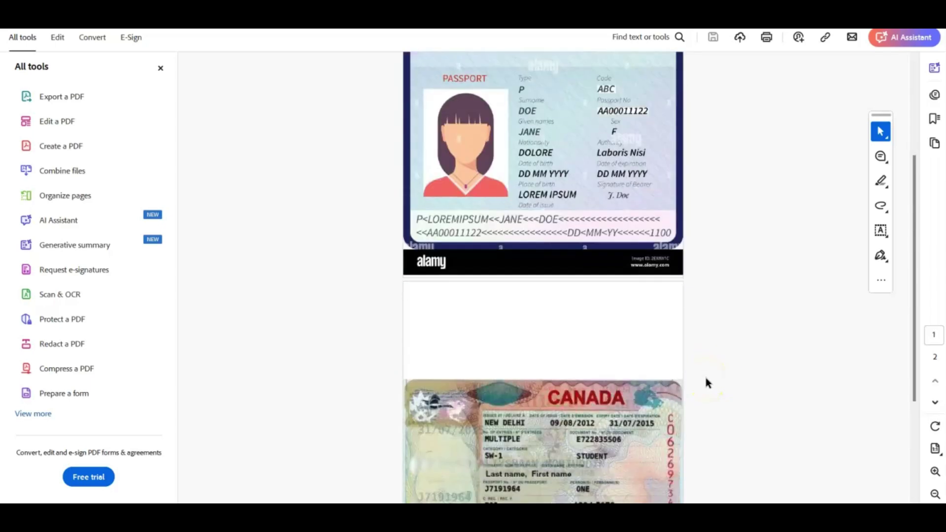
{"action": "scroll", "coordinate": [706, 383], "scroll_direction": "up", "scroll_amount": 4}
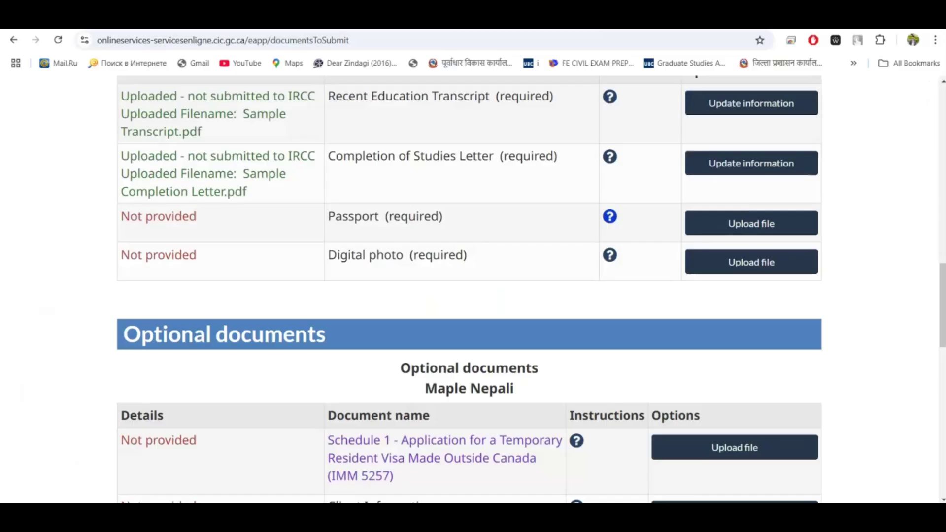
Upload Sample Passport with TRV.pdf as the Passport document
{"action": "scroll", "coordinate": [439, 403], "scroll_direction": "down", "scroll_amount": 1}
{"action": "left_click", "coordinate": [759, 200]}
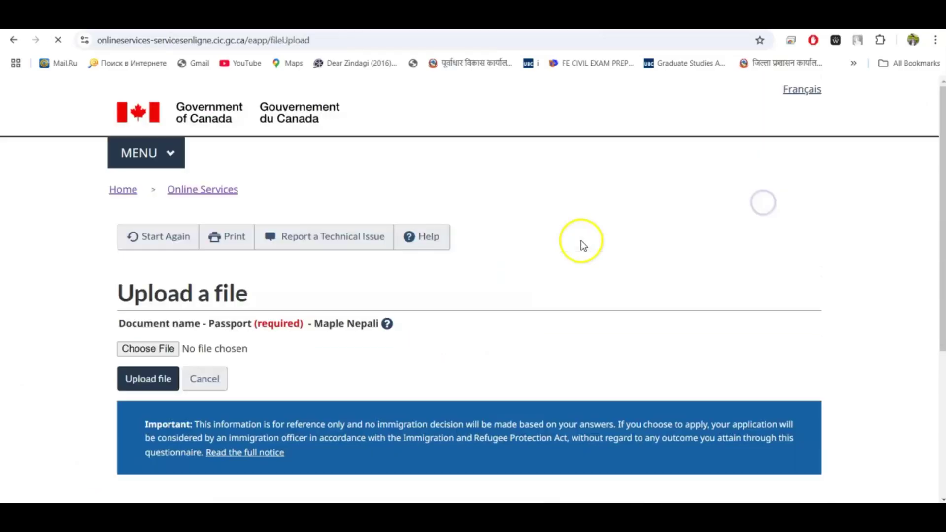
{"action": "left_click", "coordinate": [143, 349]}
{"action": "scroll", "coordinate": [247, 176], "scroll_direction": "down", "scroll_amount": 1}
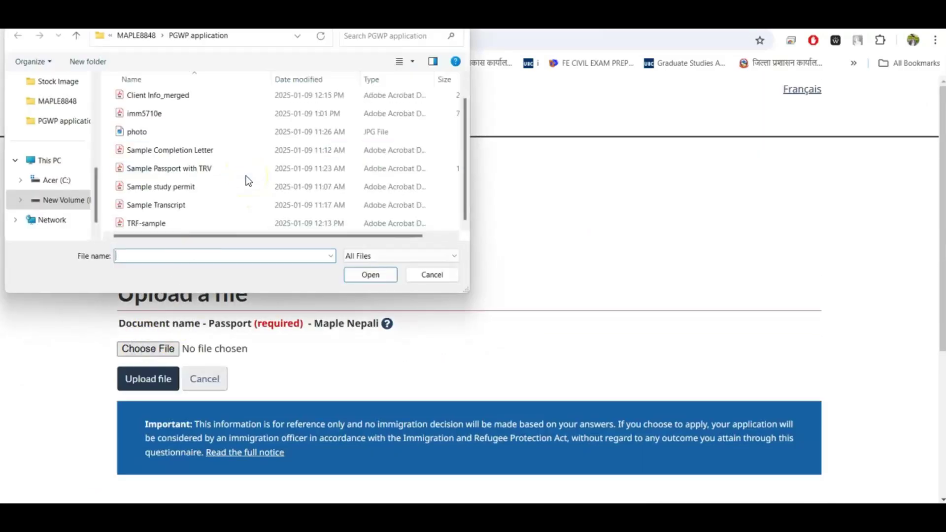
{"action": "left_click", "coordinate": [211, 167]}
{"action": "left_click", "coordinate": [359, 270]}
{"action": "left_click", "coordinate": [144, 378]}
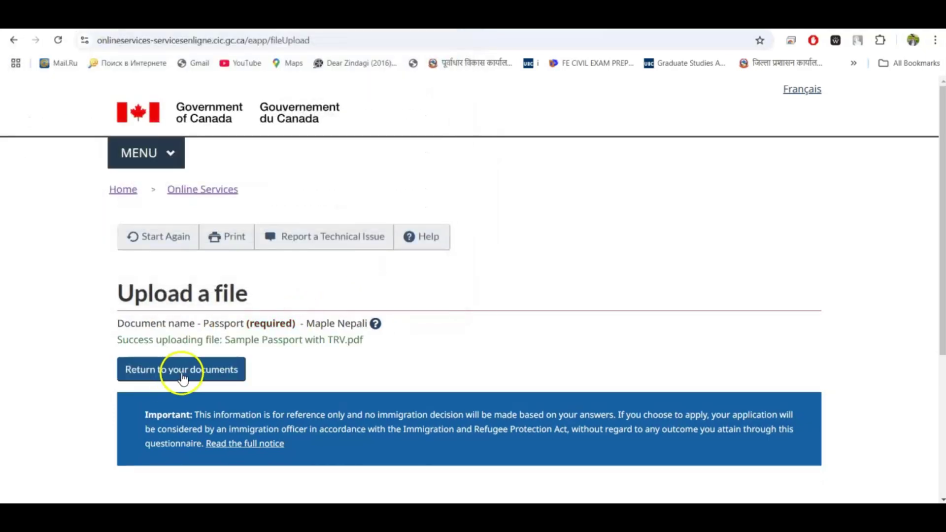
Read the Digital photo requirements, then upload photo.jpg as the Digital photo
{"action": "scroll", "coordinate": [302, 372], "scroll_direction": "down", "scroll_amount": 10}
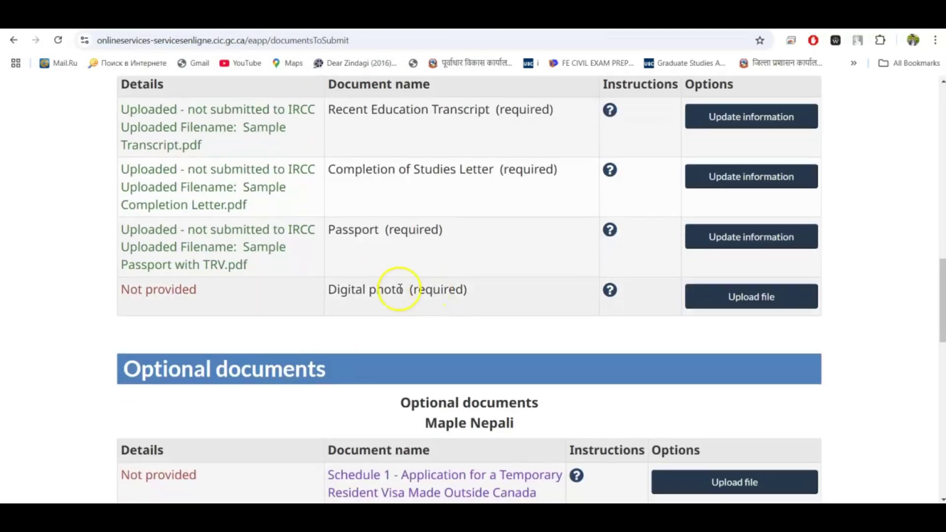
{"action": "left_click", "coordinate": [610, 292]}
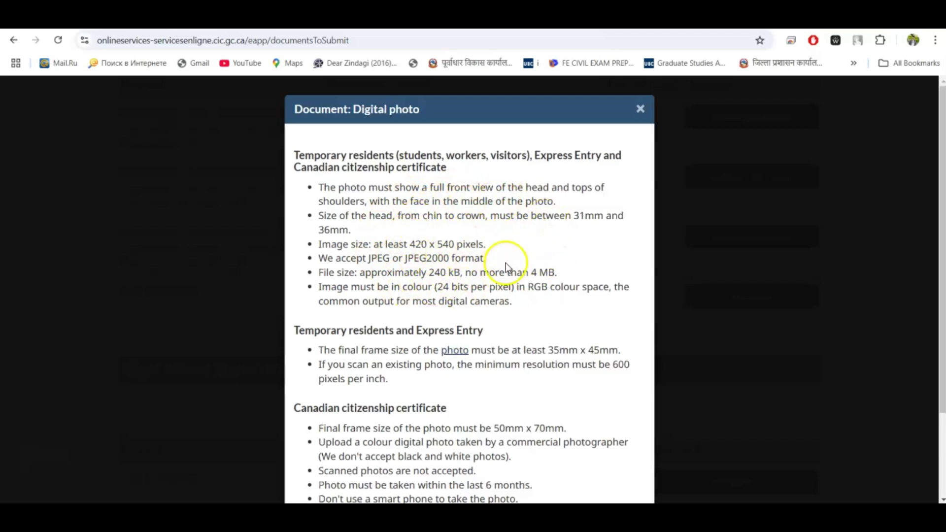
{"action": "left_click", "coordinate": [640, 109]}
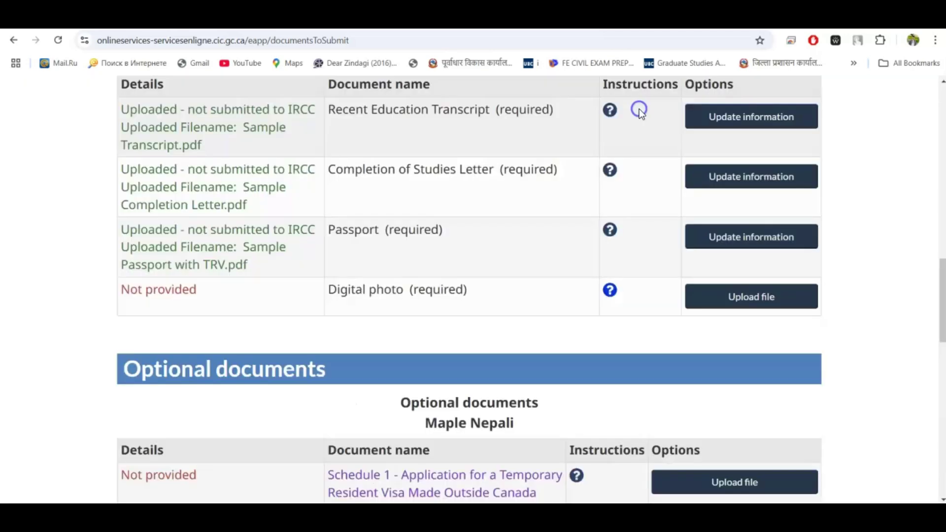
{"action": "left_click", "coordinate": [714, 299]}
{"action": "left_click", "coordinate": [127, 351]}
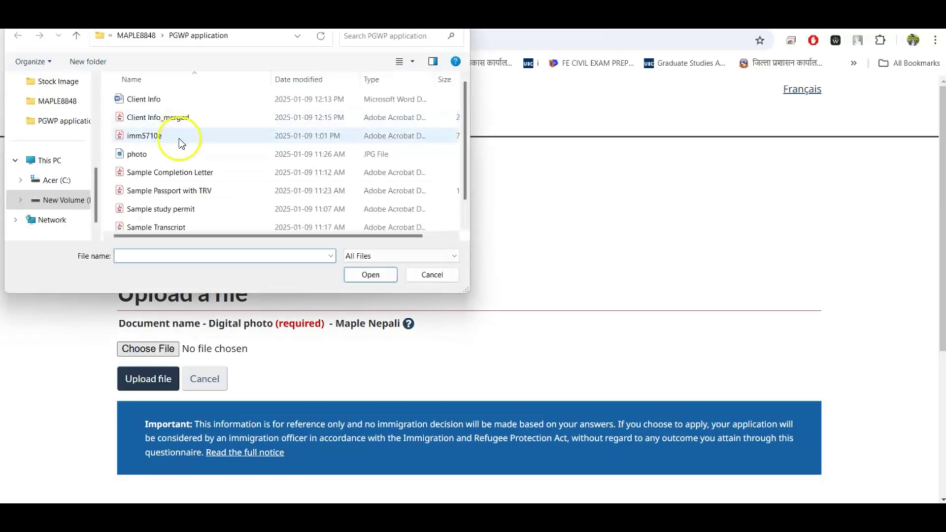
{"action": "left_click", "coordinate": [175, 153]}
{"action": "left_click", "coordinate": [375, 274]}
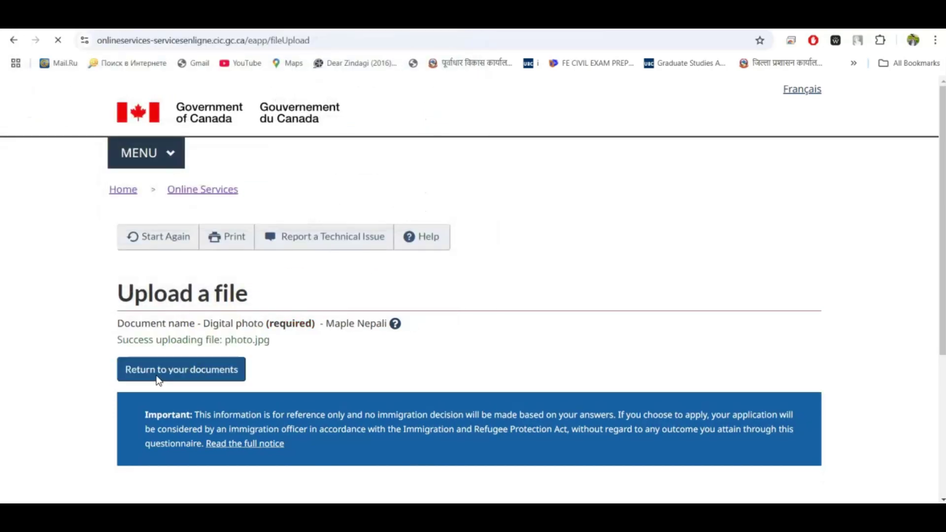
{"action": "scroll", "coordinate": [328, 362], "scroll_direction": "down", "scroll_amount": 3}
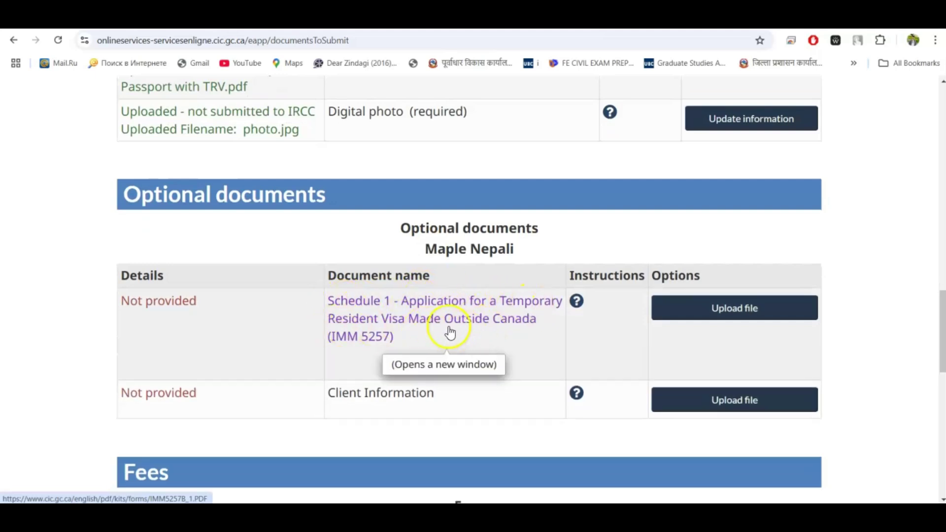
Read the optional Client Information guidance, then switch to the PGWP application folder
{"action": "scroll", "coordinate": [375, 278], "scroll_direction": "down", "scroll_amount": 1}
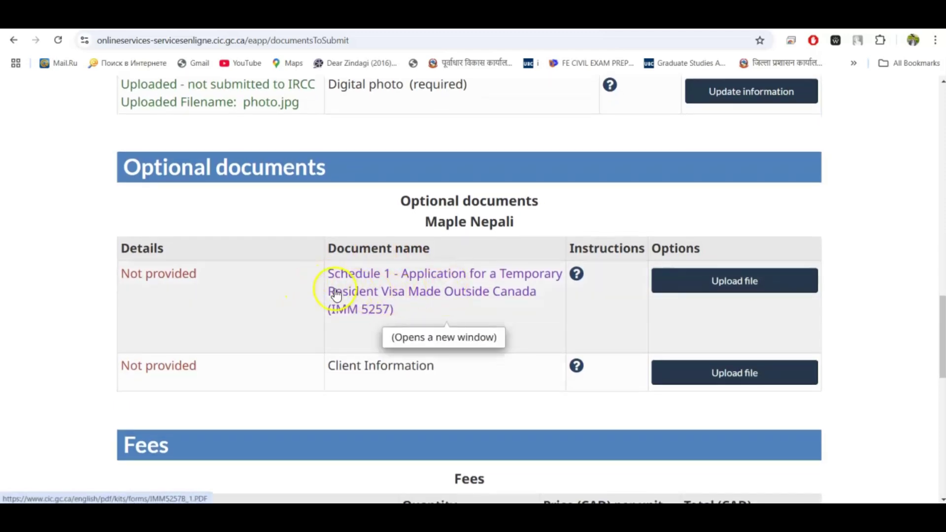
{"action": "scroll", "coordinate": [303, 383], "scroll_direction": "down", "scroll_amount": 1}
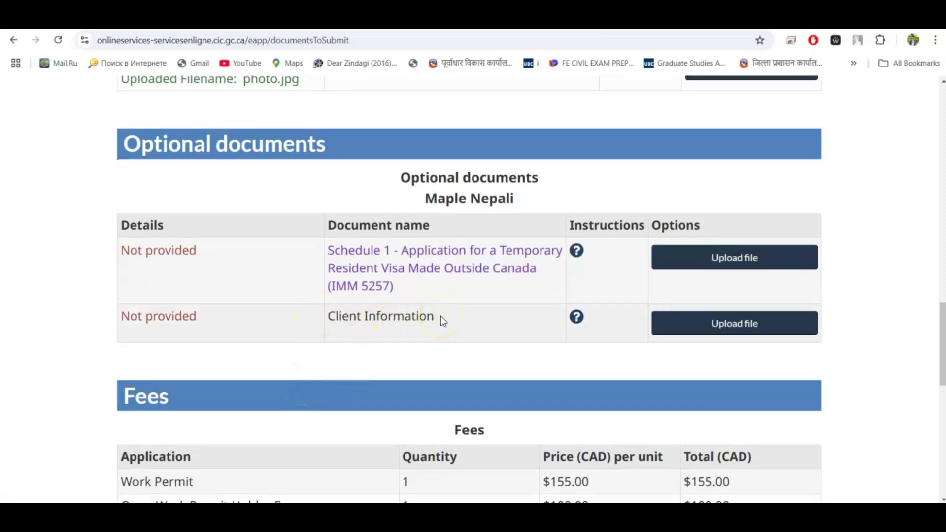
{"action": "scroll", "coordinate": [442, 319], "scroll_direction": "up", "scroll_amount": 5}
{"action": "scroll", "coordinate": [440, 316], "scroll_direction": "up", "scroll_amount": 2}
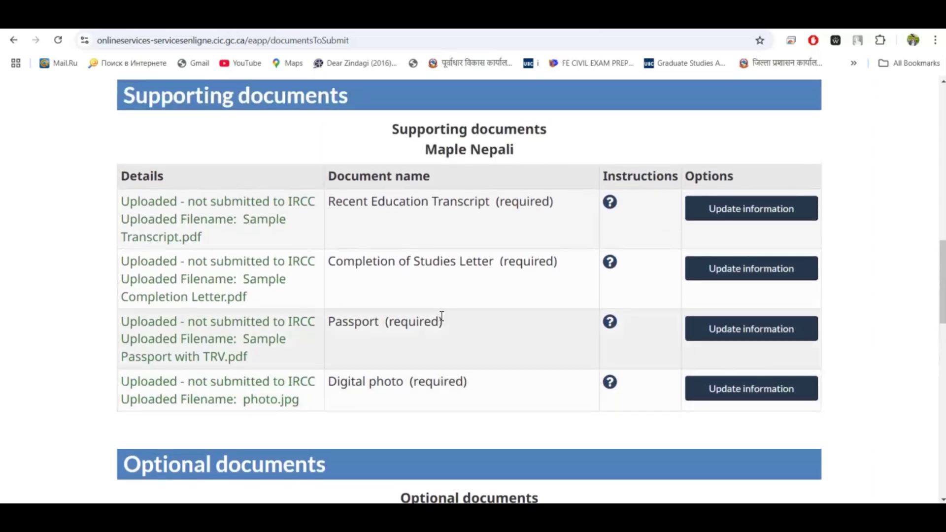
{"action": "scroll", "coordinate": [442, 318], "scroll_direction": "down", "scroll_amount": 2}
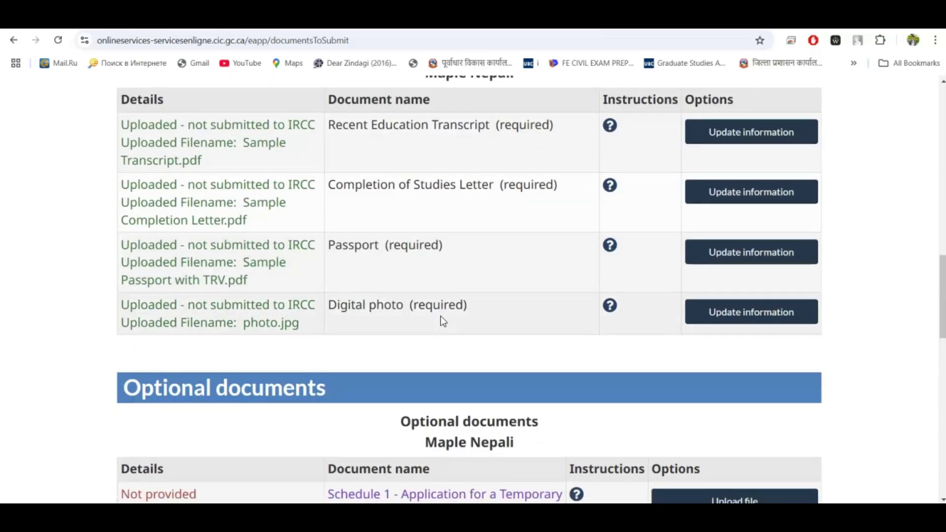
{"action": "scroll", "coordinate": [461, 309], "scroll_direction": "up", "scroll_amount": 2}
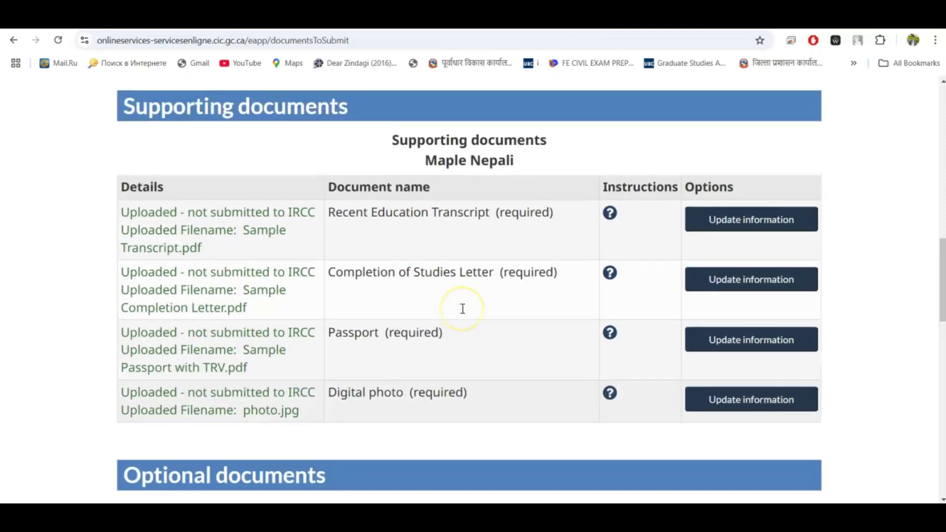
{"action": "scroll", "coordinate": [463, 309], "scroll_direction": "down", "scroll_amount": 5}
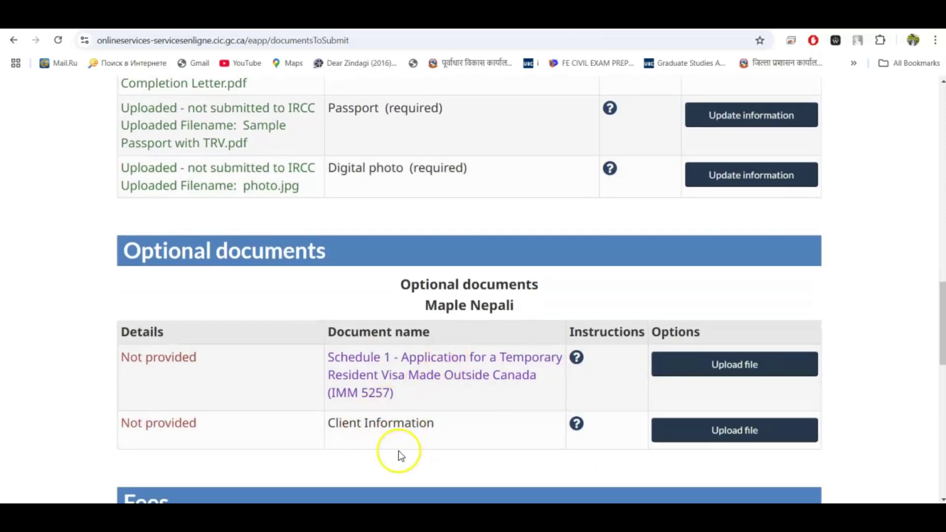
{"action": "scroll", "coordinate": [469, 439], "scroll_direction": "down", "scroll_amount": 1}
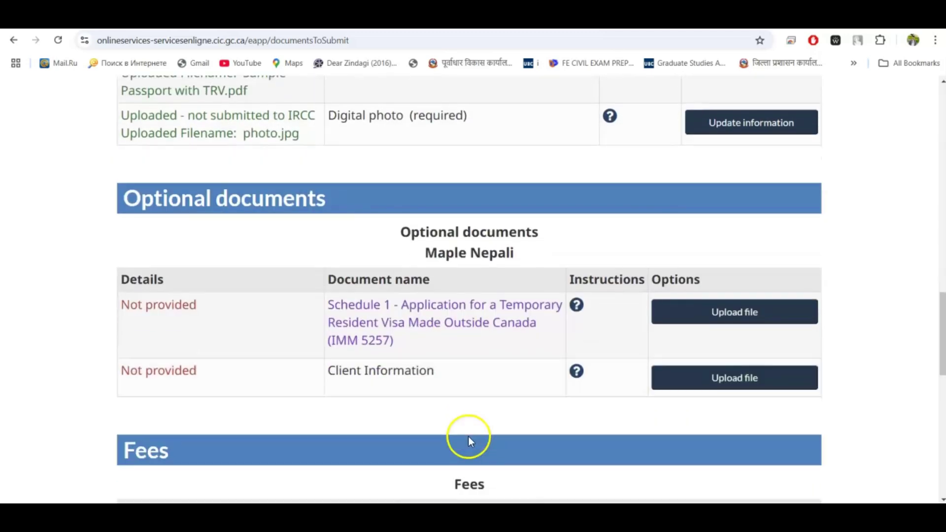
{"action": "left_click", "coordinate": [576, 372]}
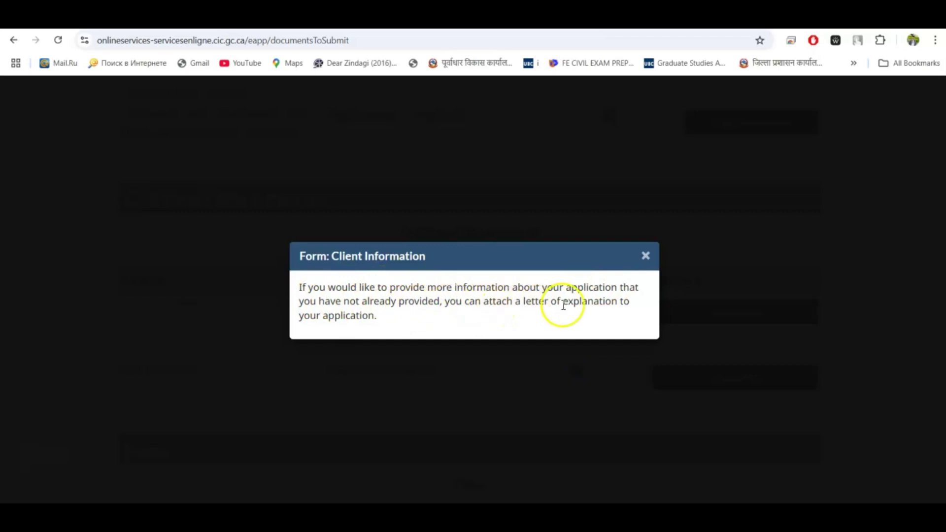
{"action": "left_click", "coordinate": [646, 256]}
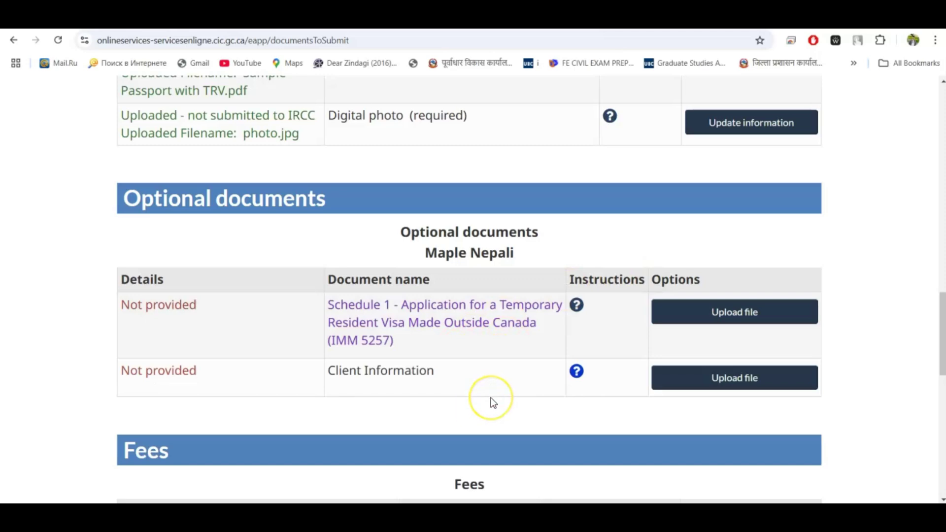
{"action": "key", "text": "alt+Tab"}
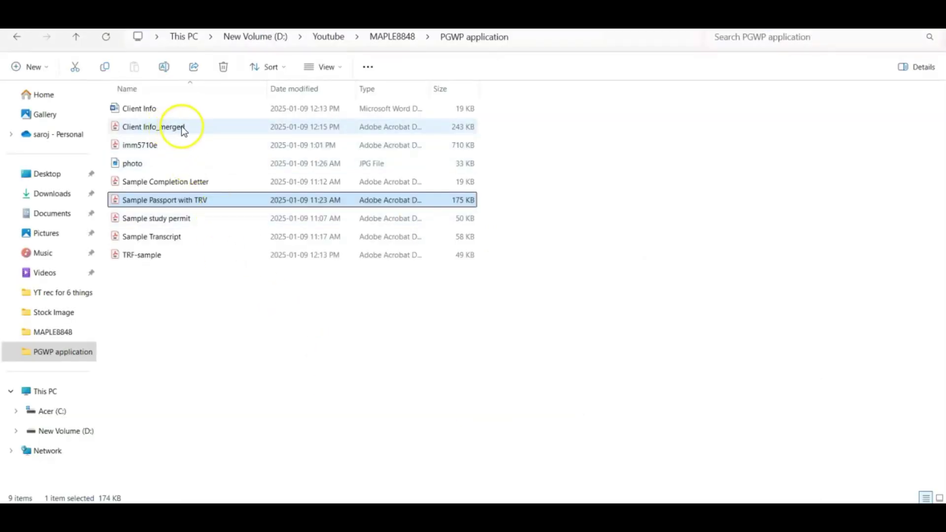
Open Client Info_merged.pdf and review its cover letter table of four attached documents
{"action": "double_click", "coordinate": [182, 128]}
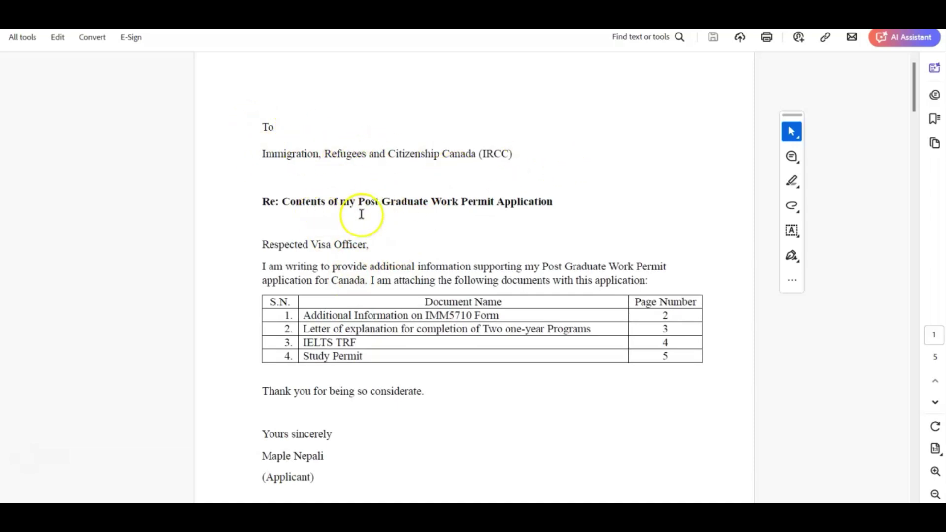
{"action": "scroll", "coordinate": [399, 245], "scroll_direction": "down", "scroll_amount": 2}
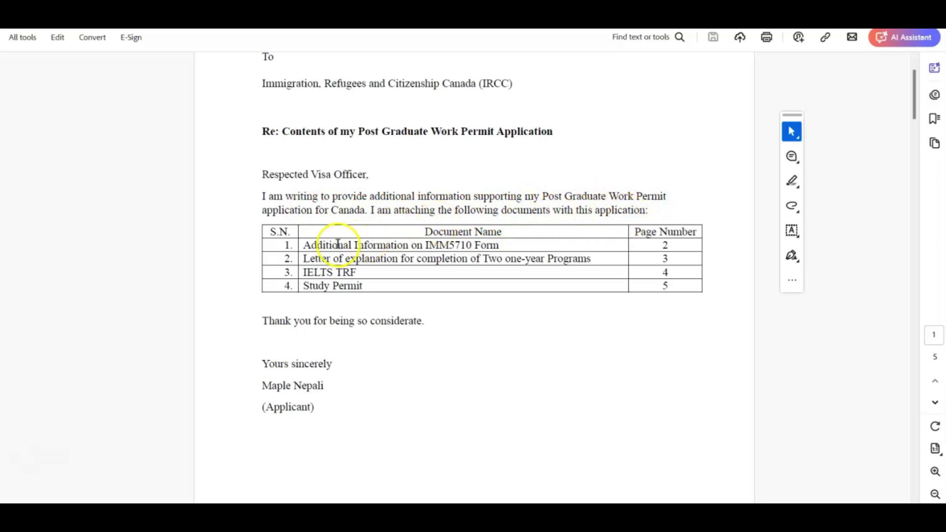
{"action": "left_click_drag", "start_coordinate": [306, 245], "coordinate": [499, 246]}
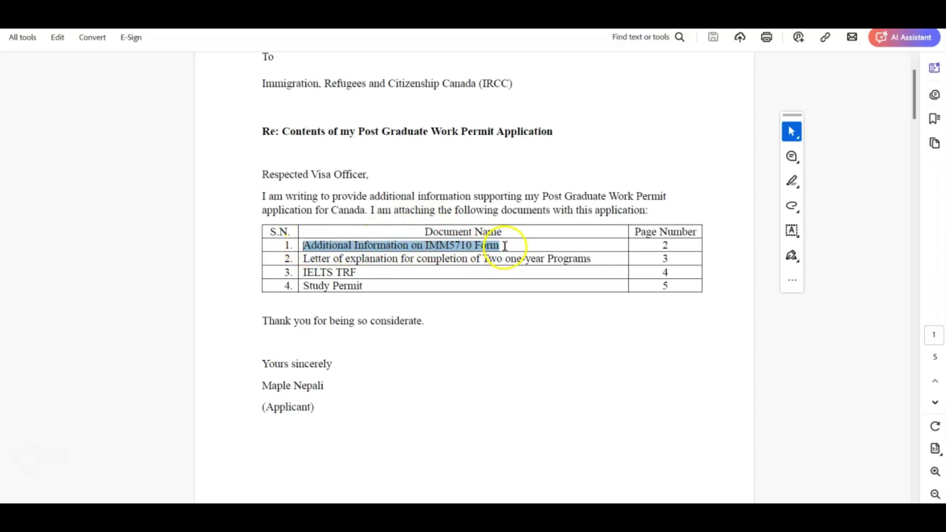
{"action": "left_click_drag", "start_coordinate": [505, 246], "coordinate": [504, 246]}
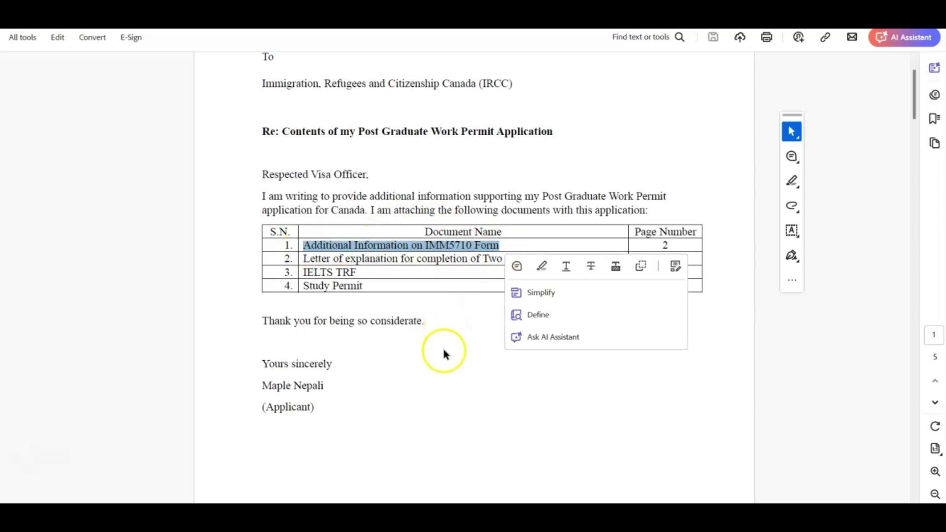
{"action": "key", "text": "Escape"}
{"action": "key", "text": "Right"}
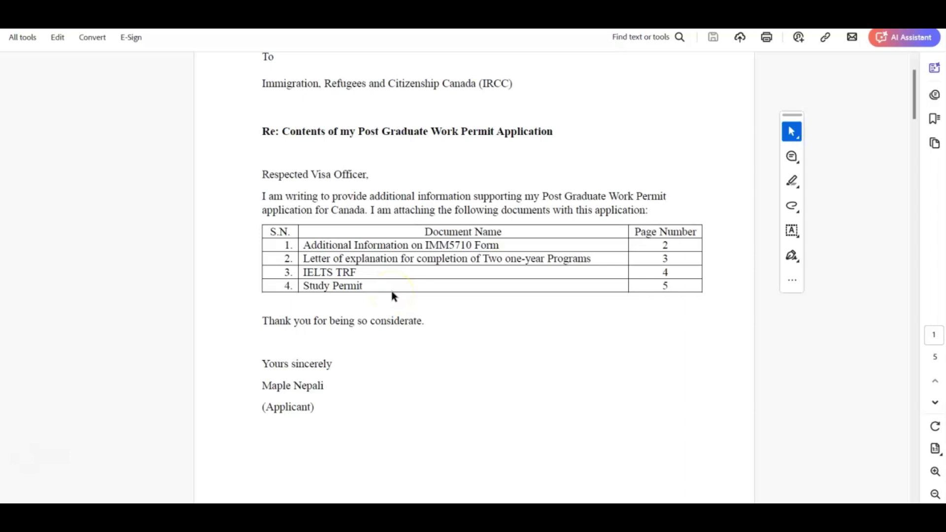
{"action": "scroll", "coordinate": [393, 293], "scroll_direction": "down", "scroll_amount": 1}
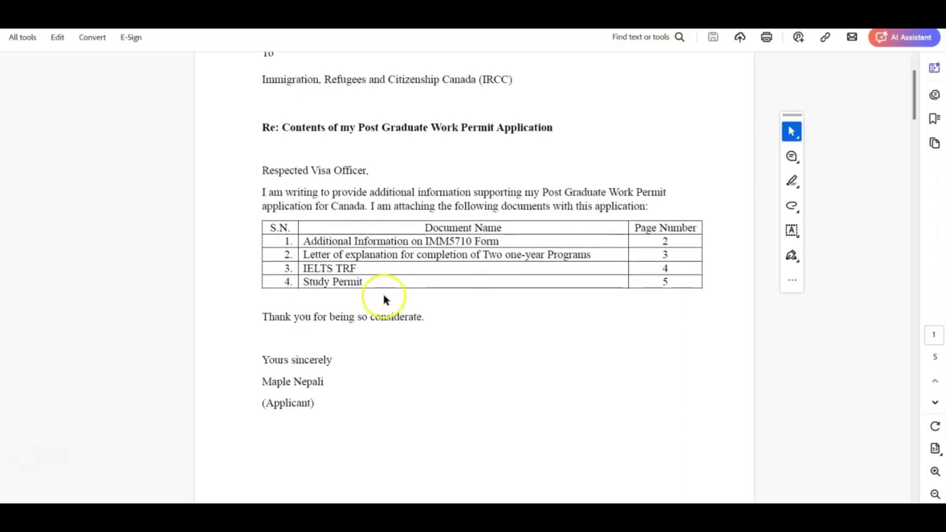
{"action": "scroll", "coordinate": [384, 295], "scroll_direction": "up", "scroll_amount": 1}
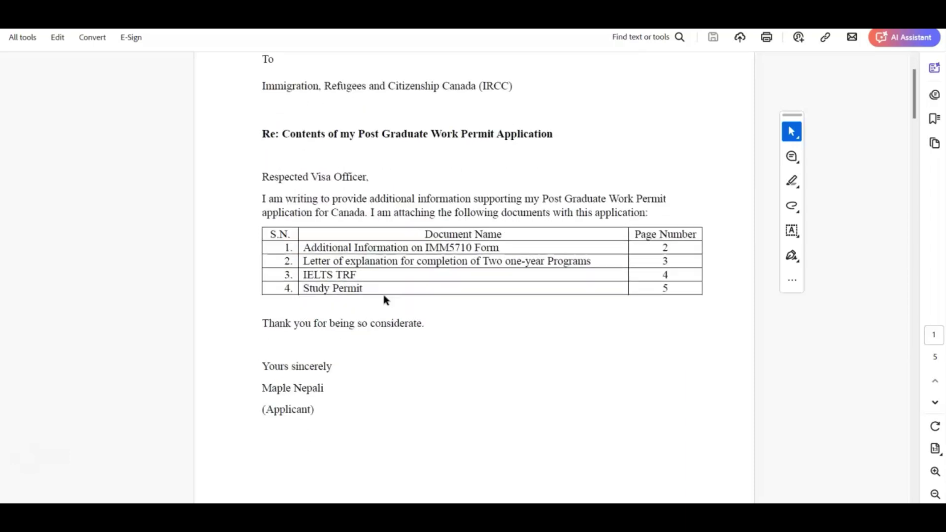
{"action": "scroll", "coordinate": [384, 297], "scroll_direction": "down", "scroll_amount": 5}
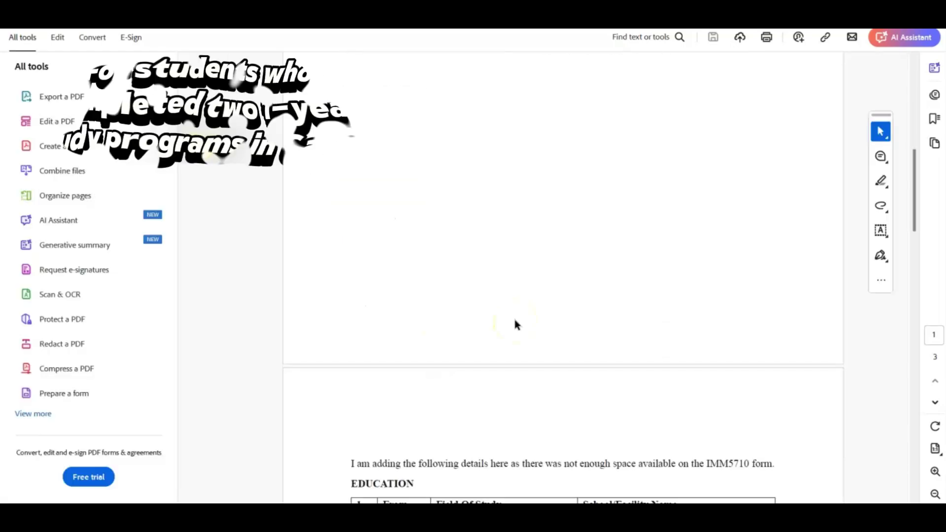
{"action": "scroll", "coordinate": [516, 323], "scroll_direction": "down", "scroll_amount": 5}
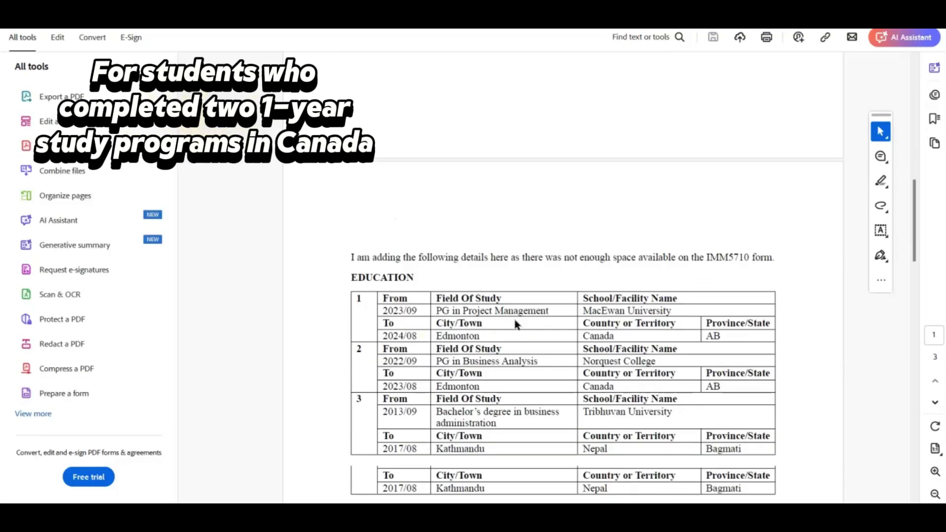
{"action": "scroll", "coordinate": [515, 323], "scroll_direction": "down", "scroll_amount": 5}
{"action": "left_click", "coordinate": [345, 169]}
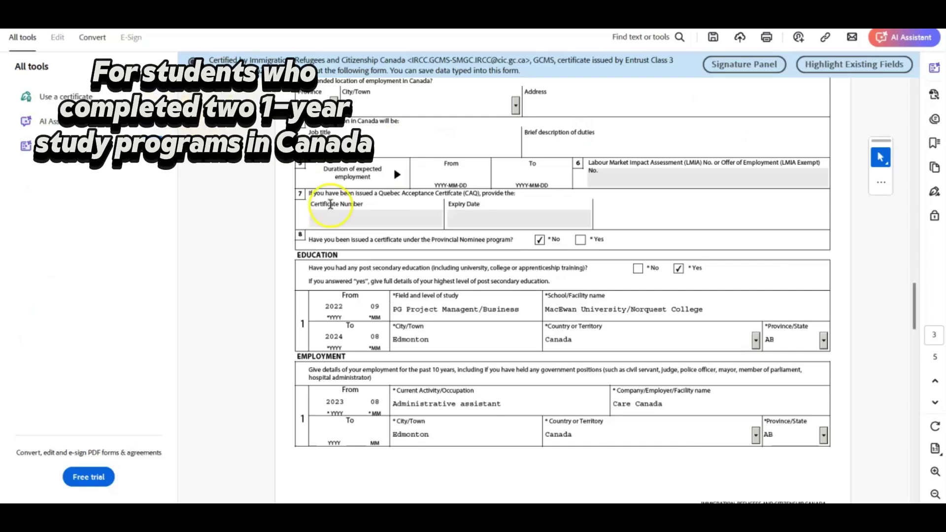
{"action": "scroll", "coordinate": [330, 204], "scroll_direction": "up", "scroll_amount": 3}
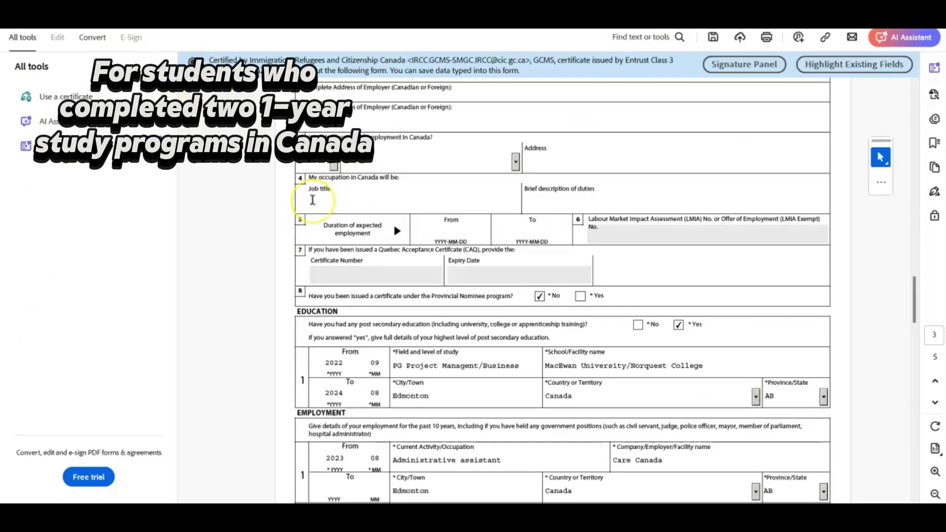
{"action": "scroll", "coordinate": [316, 256], "scroll_direction": "down", "scroll_amount": 4}
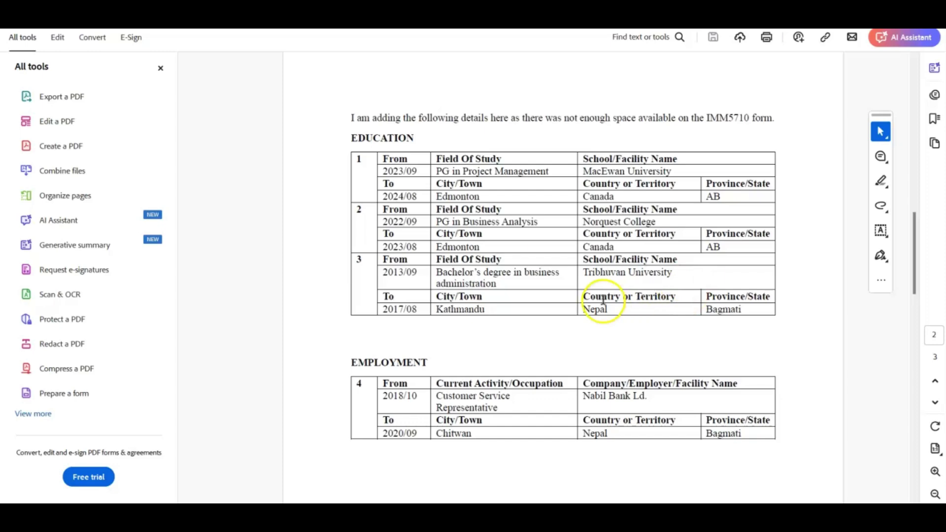
{"action": "scroll", "coordinate": [603, 299], "scroll_direction": "down", "scroll_amount": 2}
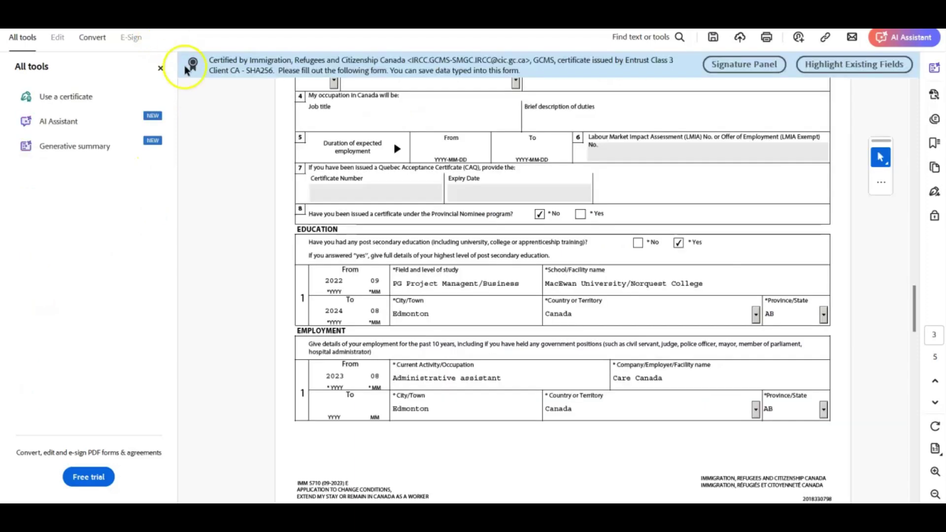
{"action": "scroll", "coordinate": [393, 320], "scroll_direction": "down", "scroll_amount": 1}
{"action": "scroll", "coordinate": [394, 320], "scroll_direction": "down", "scroll_amount": 6}
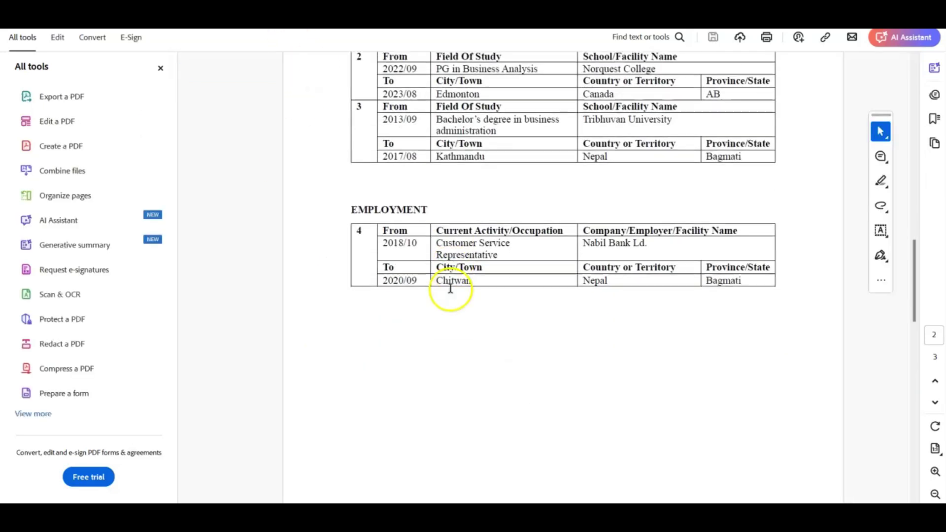
{"action": "scroll", "coordinate": [450, 289], "scroll_direction": "down", "scroll_amount": 1}
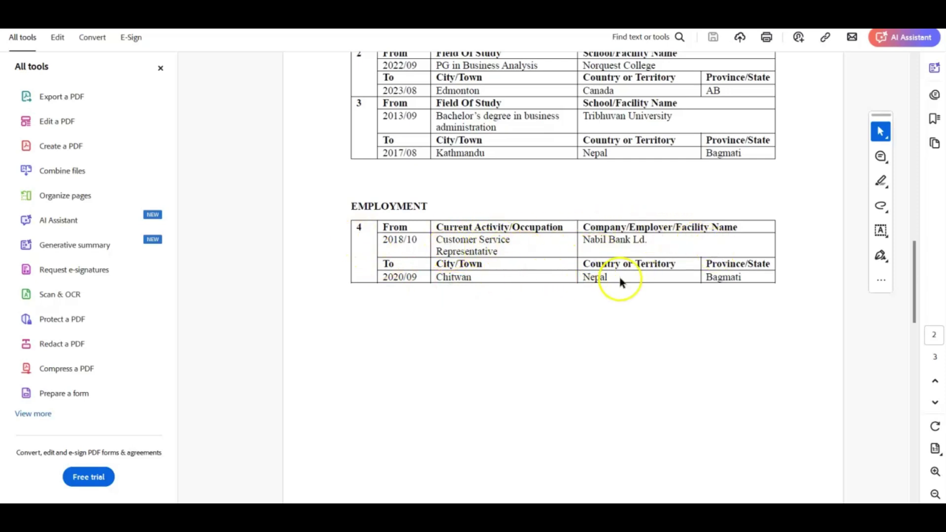
{"action": "scroll", "coordinate": [579, 288], "scroll_direction": "down", "scroll_amount": 10}
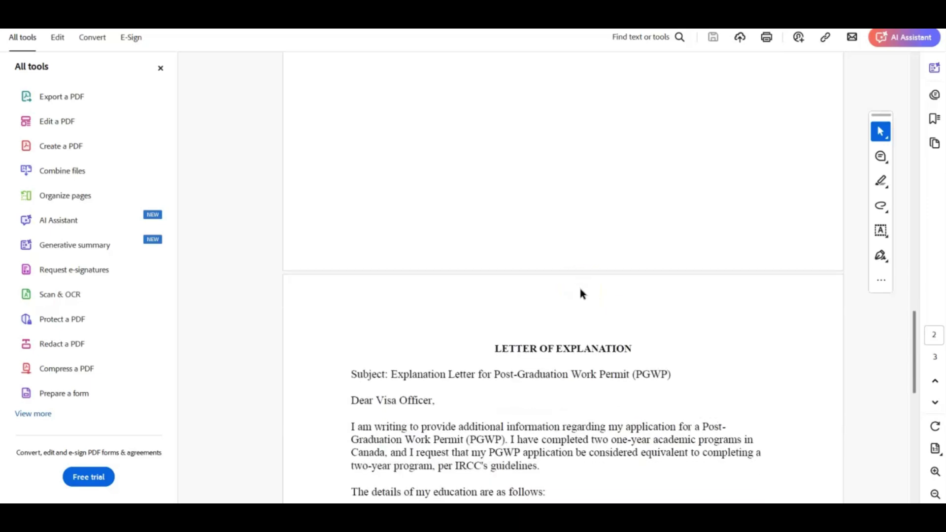
{"action": "scroll", "coordinate": [580, 294], "scroll_direction": "down", "scroll_amount": 6}
{"action": "scroll", "coordinate": [579, 288], "scroll_direction": "down", "scroll_amount": 3}
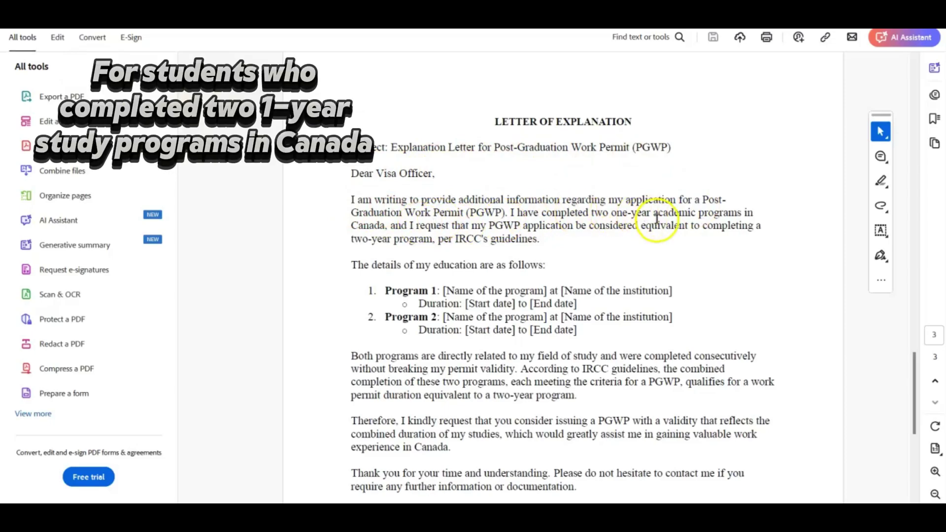
{"action": "scroll", "coordinate": [657, 218], "scroll_direction": "down", "scroll_amount": 1}
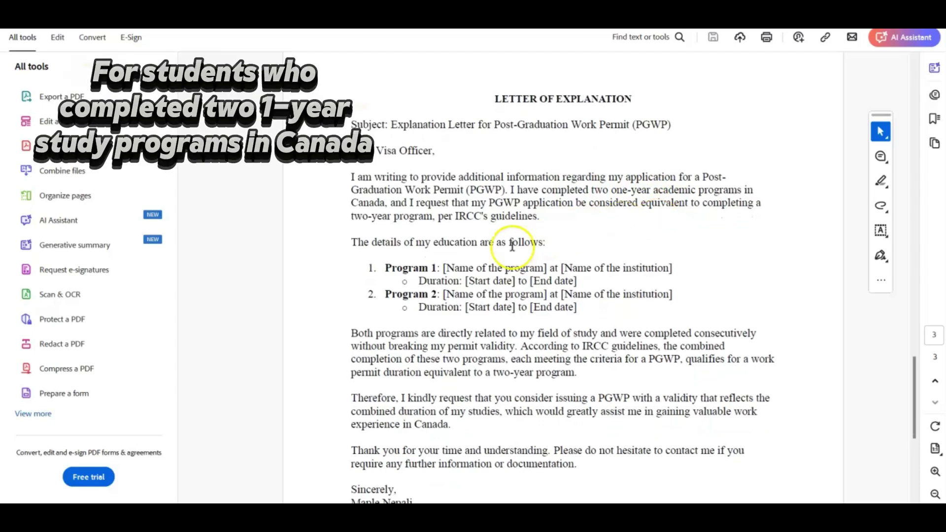
{"action": "scroll", "coordinate": [429, 249], "scroll_direction": "down", "scroll_amount": 1}
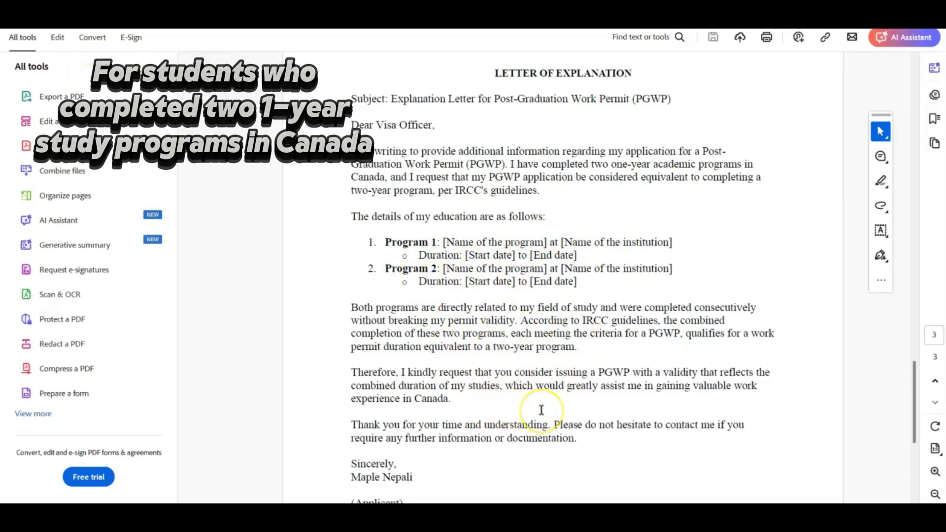
{"action": "scroll", "coordinate": [541, 410], "scroll_direction": "down", "scroll_amount": 2}
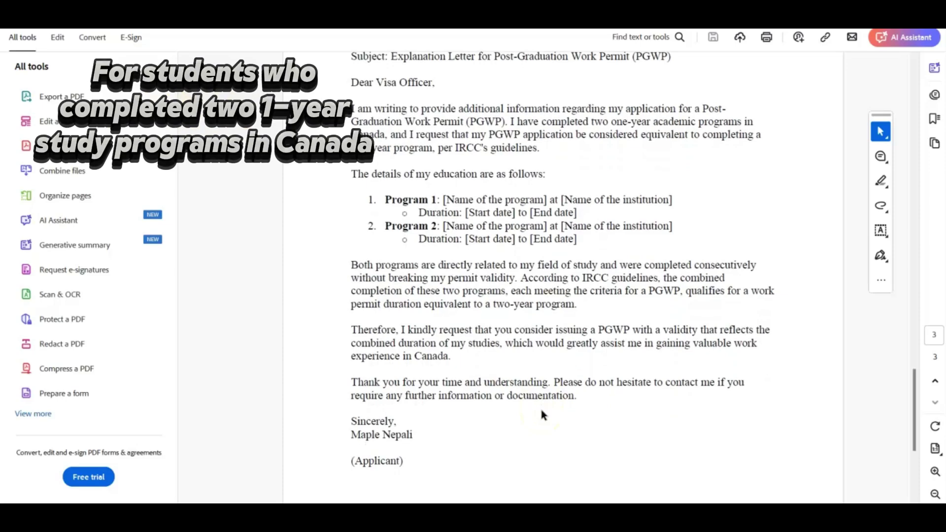
{"action": "scroll", "coordinate": [541, 412], "scroll_direction": "down", "scroll_amount": 1}
{"action": "scroll", "coordinate": [541, 413], "scroll_direction": "down", "scroll_amount": 3}
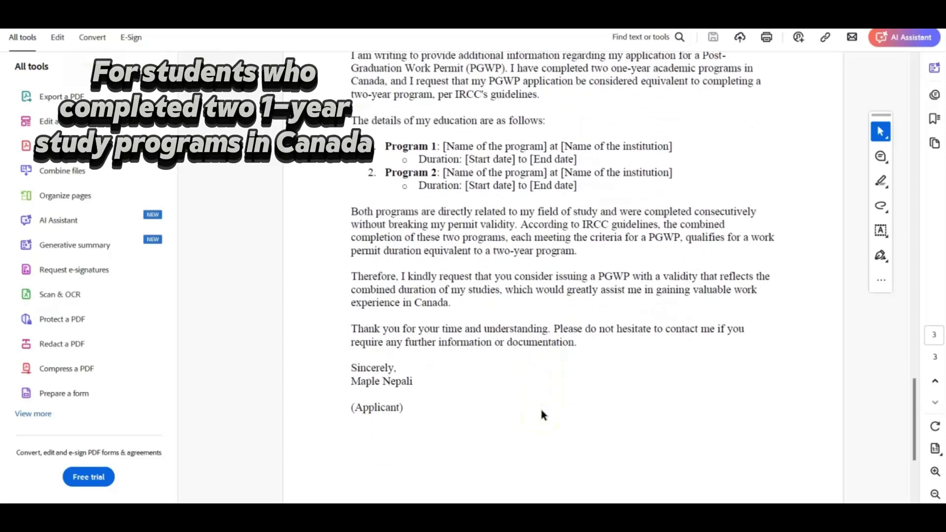
{"action": "scroll", "coordinate": [541, 413], "scroll_direction": "down", "scroll_amount": 12}
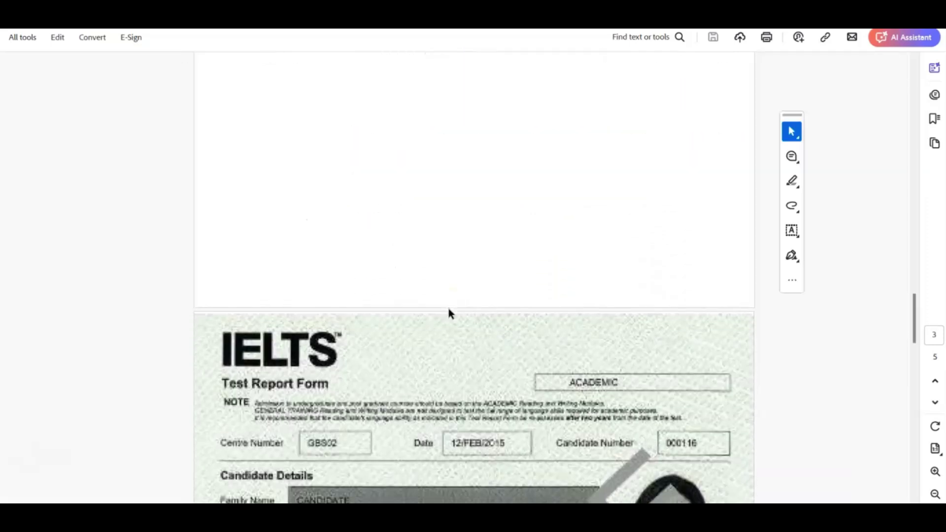
{"action": "scroll", "coordinate": [448, 308], "scroll_direction": "down", "scroll_amount": 14}
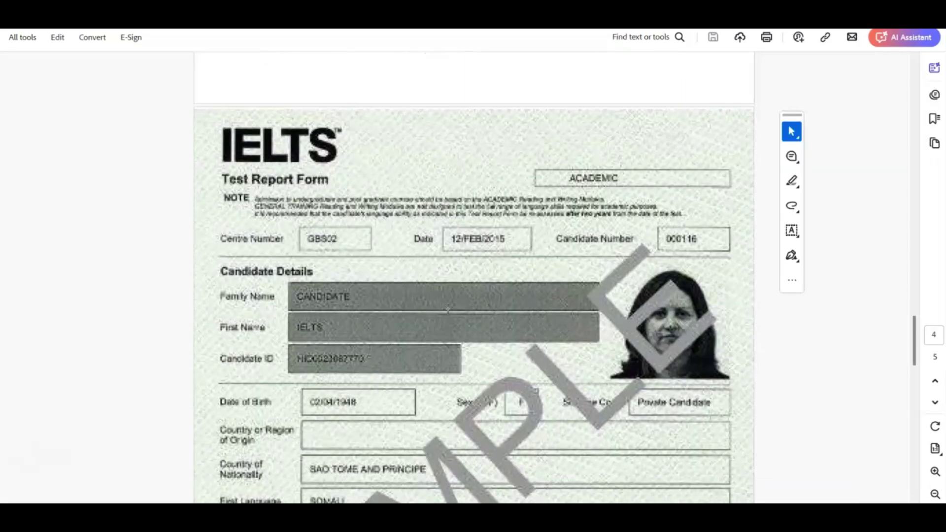
{"action": "scroll", "coordinate": [447, 308], "scroll_direction": "down", "scroll_amount": 18}
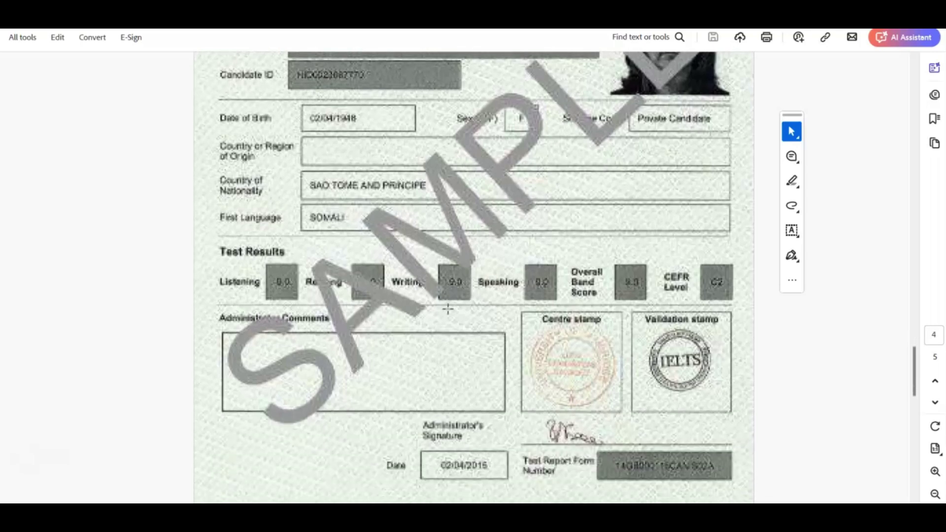
{"action": "scroll", "coordinate": [448, 308], "scroll_direction": "up", "scroll_amount": 10}
{"action": "scroll", "coordinate": [448, 308], "scroll_direction": "down", "scroll_amount": 20}
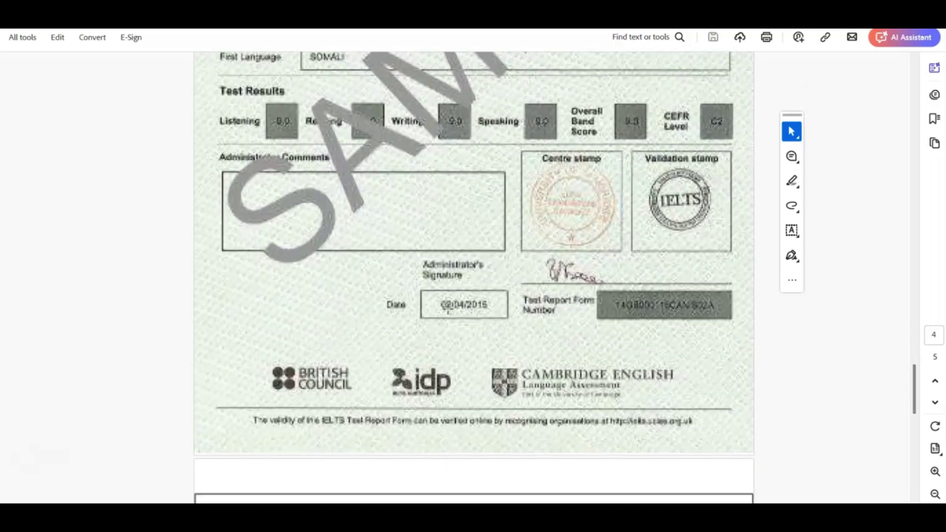
{"action": "scroll", "coordinate": [447, 308], "scroll_direction": "down", "scroll_amount": 20}
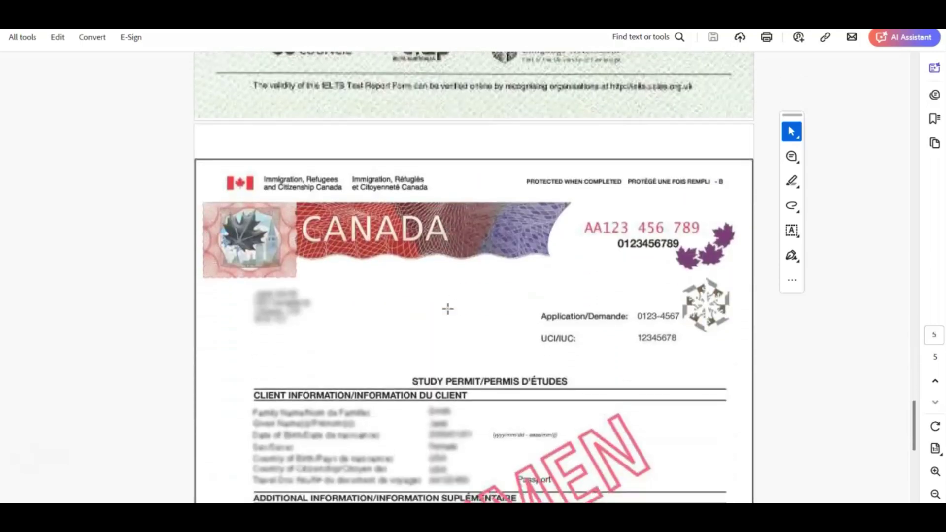
{"action": "scroll", "coordinate": [448, 308], "scroll_direction": "down", "scroll_amount": 10}
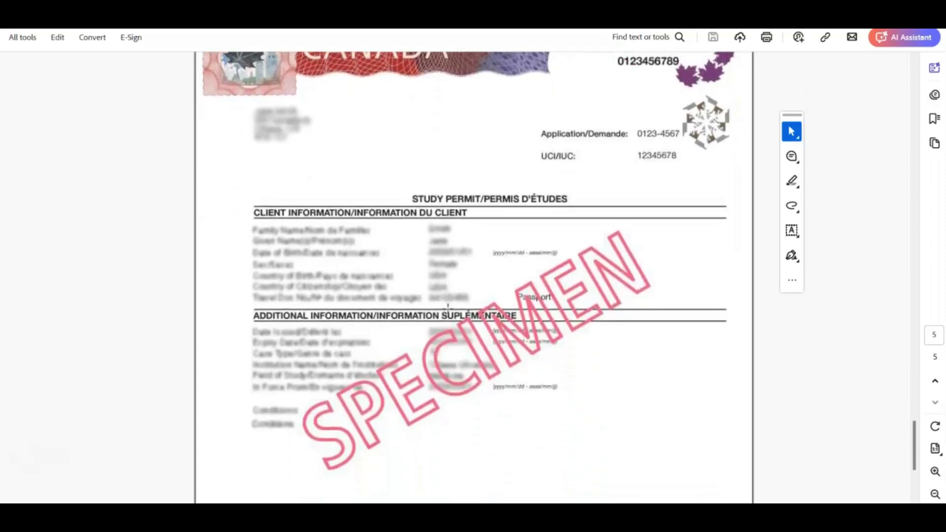
{"action": "scroll", "coordinate": [447, 307], "scroll_direction": "down", "scroll_amount": 3}
{"action": "scroll", "coordinate": [447, 308], "scroll_direction": "up", "scroll_amount": 10}
{"action": "scroll", "coordinate": [447, 308], "scroll_direction": "down", "scroll_amount": 8}
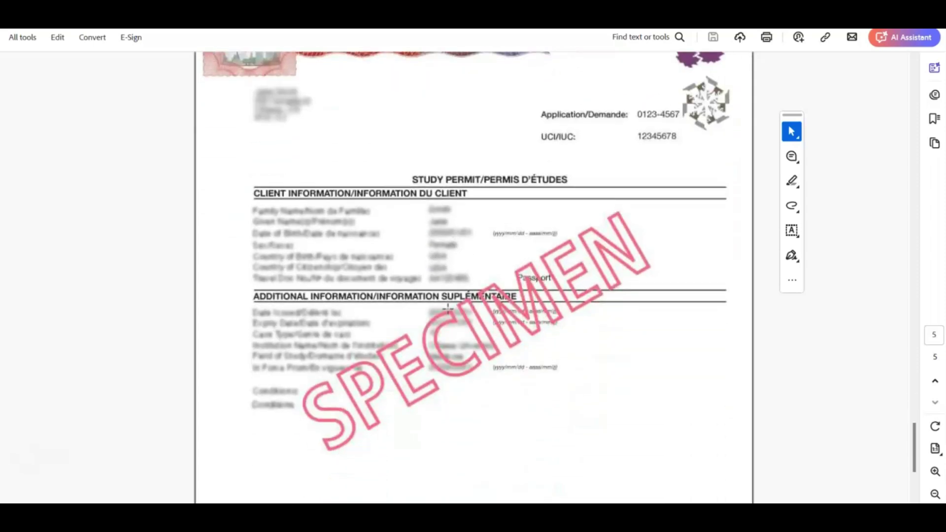
{"action": "scroll", "coordinate": [448, 308], "scroll_direction": "down", "scroll_amount": 10}
{"action": "scroll", "coordinate": [447, 308], "scroll_direction": "up", "scroll_amount": 7}
{"action": "scroll", "coordinate": [447, 309], "scroll_direction": "down", "scroll_amount": 7}
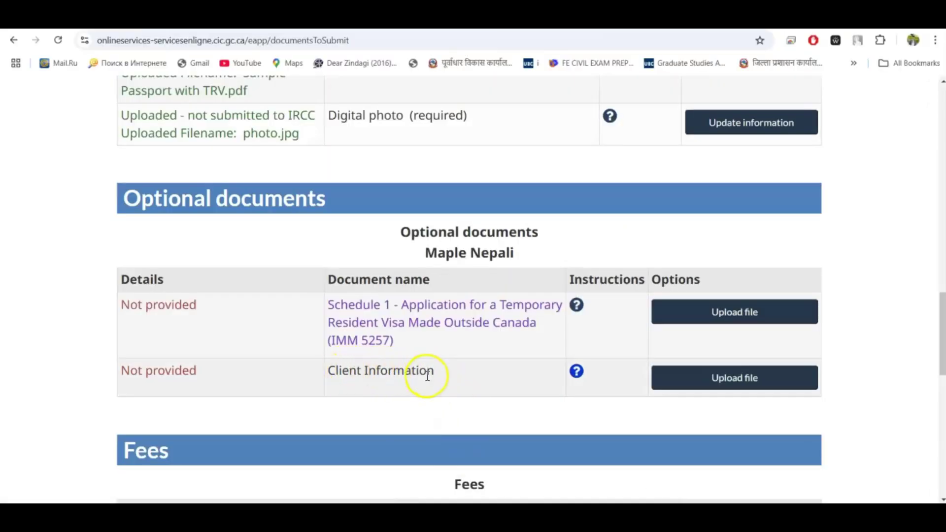
Upload Client Info_merged.pdf as the Client Information document and return to the checklist
{"action": "left_click", "coordinate": [691, 385]}
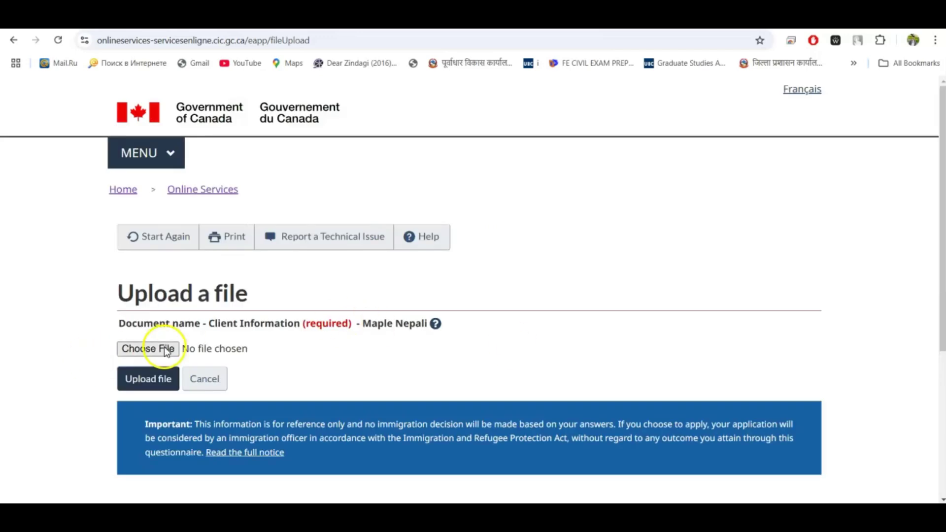
{"action": "left_click", "coordinate": [165, 350]}
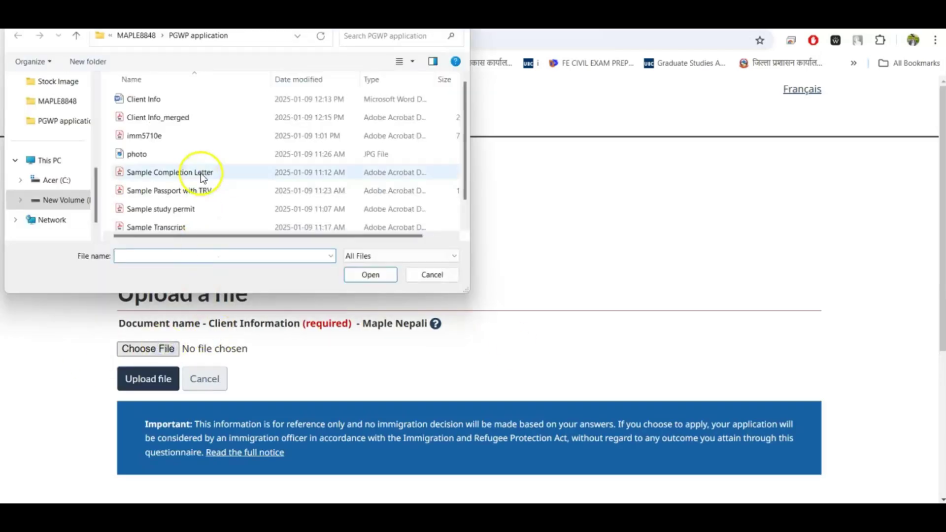
{"action": "left_click", "coordinate": [162, 118]}
{"action": "left_click", "coordinate": [370, 274]}
{"action": "left_click", "coordinate": [159, 378]}
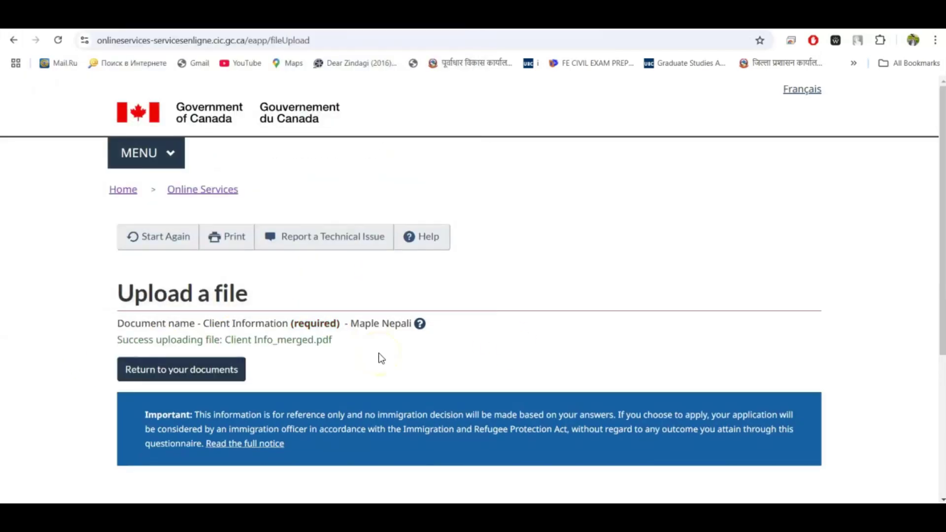
{"action": "left_click", "coordinate": [218, 365]}
Move on from the document checklist to the declaration and electronic signature page
{"action": "scroll", "coordinate": [218, 363], "scroll_direction": "down", "scroll_amount": 10}
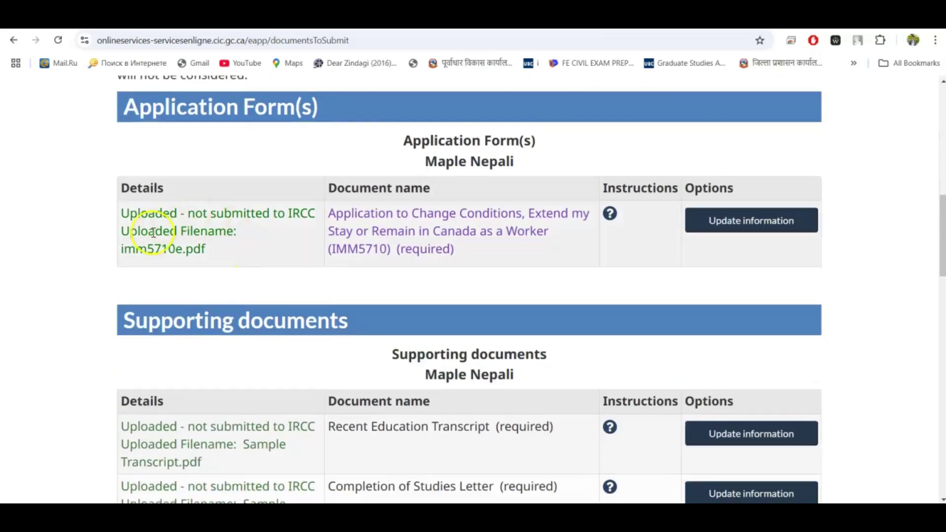
{"action": "scroll", "coordinate": [196, 398], "scroll_direction": "down", "scroll_amount": 5}
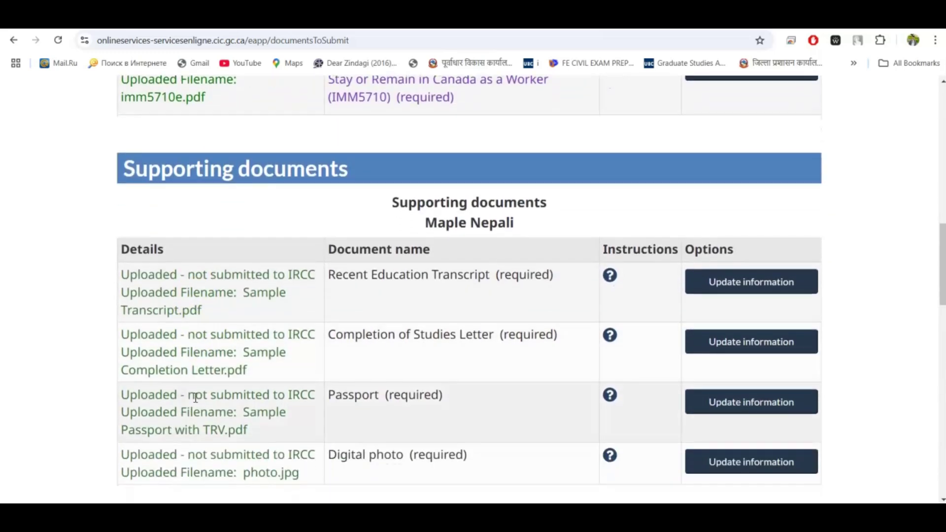
{"action": "scroll", "coordinate": [197, 403], "scroll_direction": "down", "scroll_amount": 6}
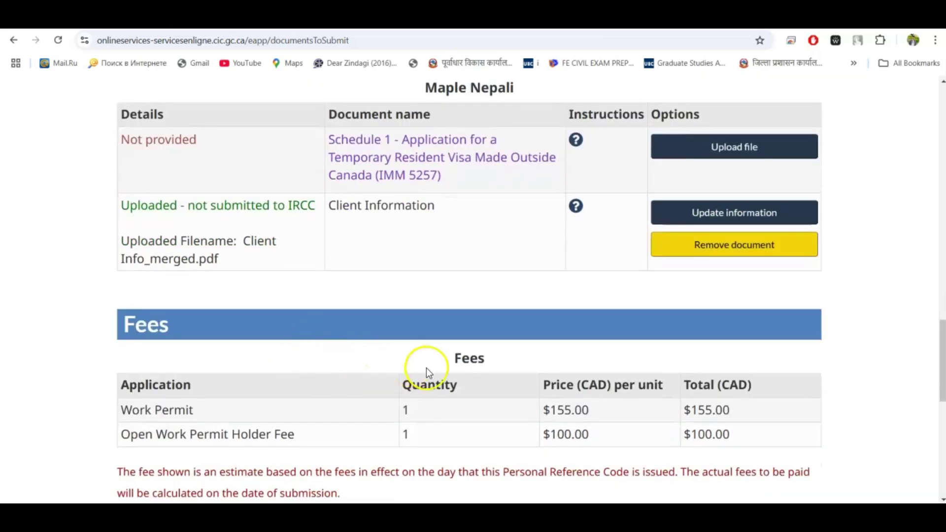
{"action": "scroll", "coordinate": [640, 424], "scroll_direction": "down", "scroll_amount": 1}
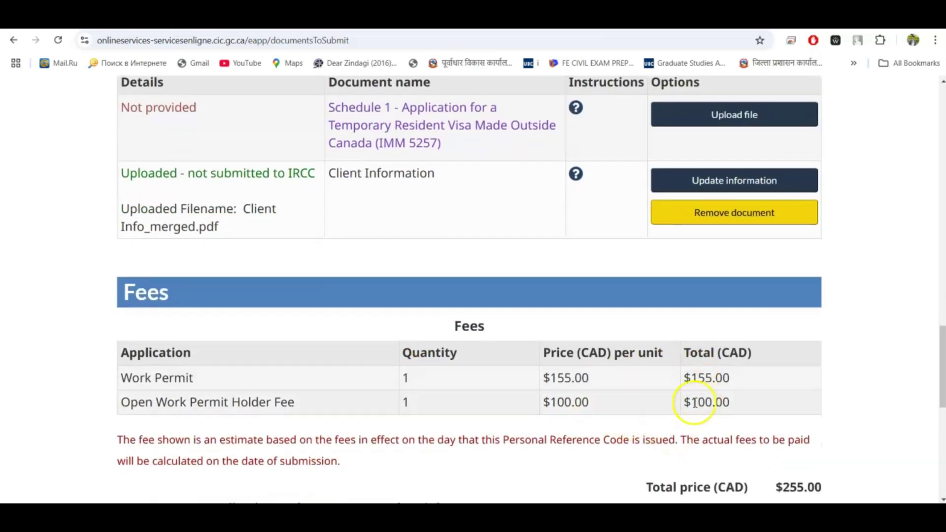
{"action": "scroll", "coordinate": [822, 472], "scroll_direction": "down", "scroll_amount": 1}
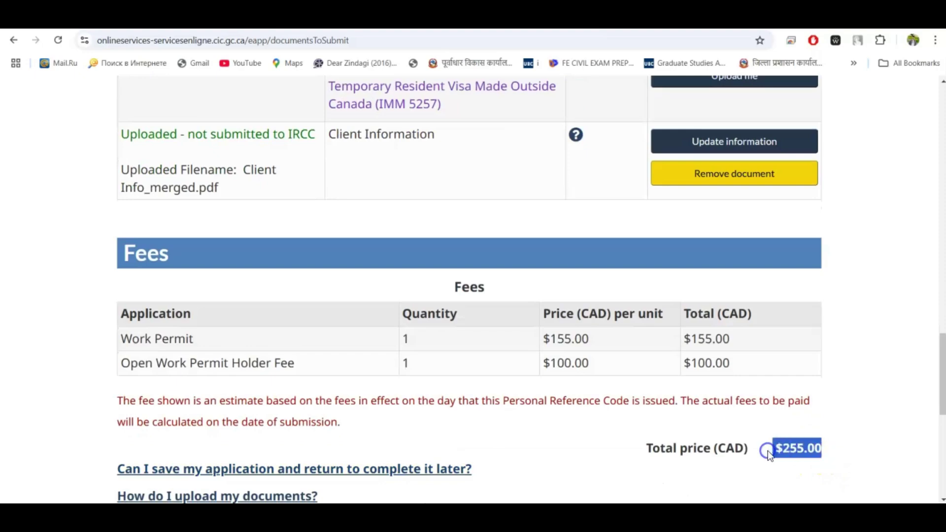
{"action": "scroll", "coordinate": [664, 404], "scroll_direction": "down", "scroll_amount": 2}
{"action": "left_click", "coordinate": [664, 405]}
{"action": "scroll", "coordinate": [664, 404], "scroll_direction": "down", "scroll_amount": 6}
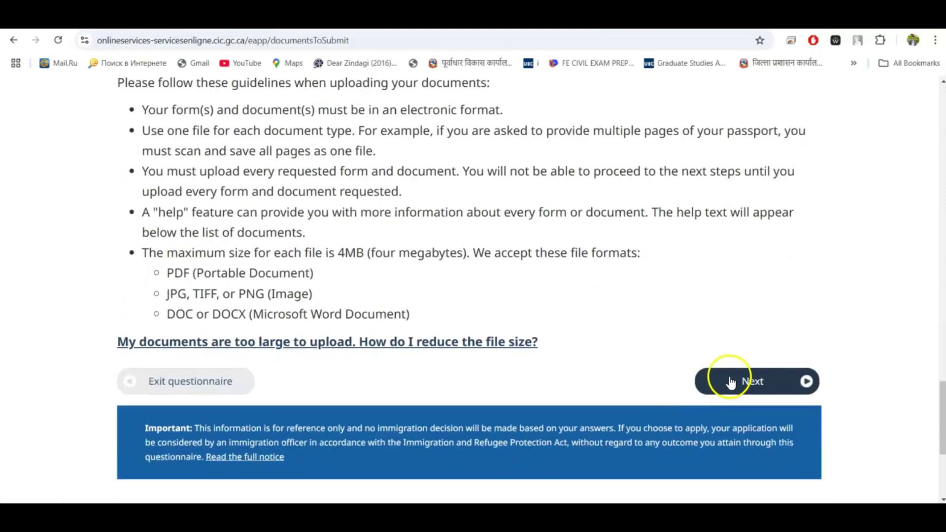
{"action": "left_click", "coordinate": [731, 383]}
Confirm all six documents show as uploaded and select I agree on the applicant declaration
{"action": "scroll", "coordinate": [602, 334], "scroll_direction": "down", "scroll_amount": 1}
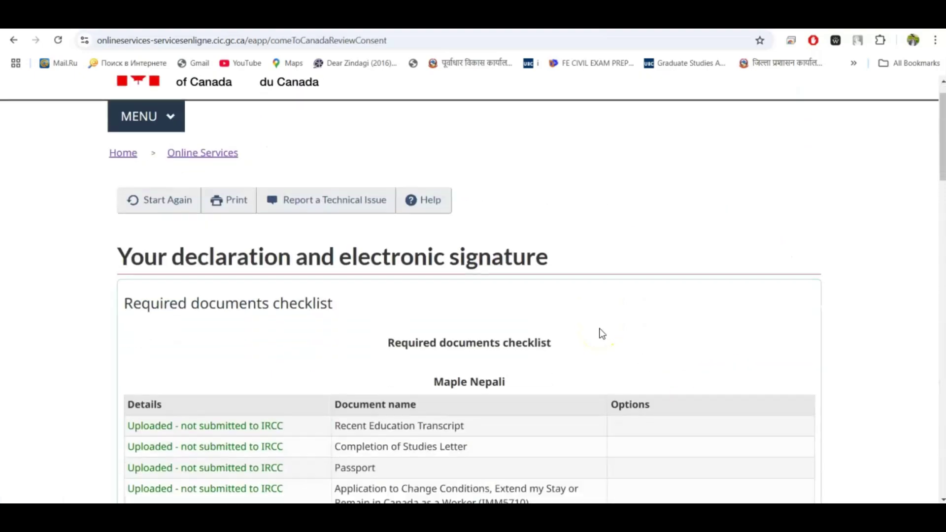
{"action": "scroll", "coordinate": [600, 333], "scroll_direction": "down", "scroll_amount": 3}
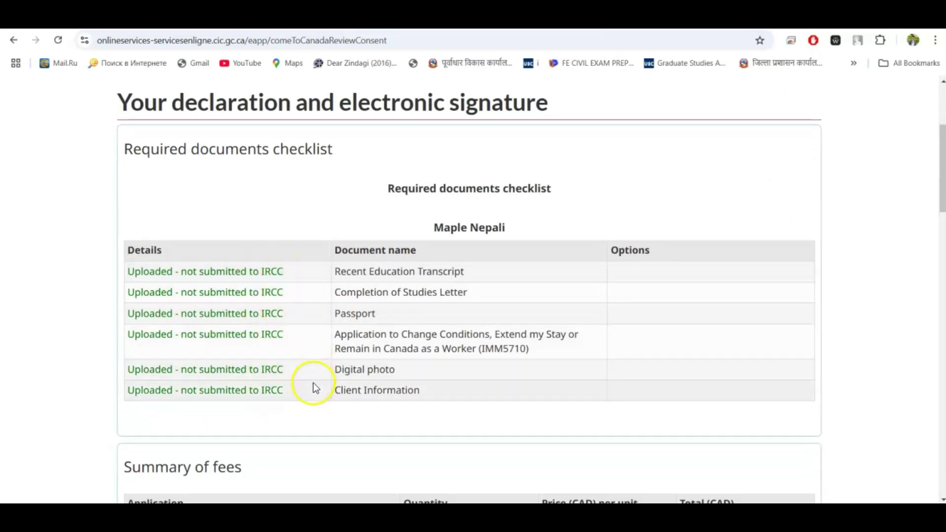
{"action": "scroll", "coordinate": [312, 385], "scroll_direction": "down", "scroll_amount": 3}
{"action": "scroll", "coordinate": [315, 387], "scroll_direction": "down", "scroll_amount": 10}
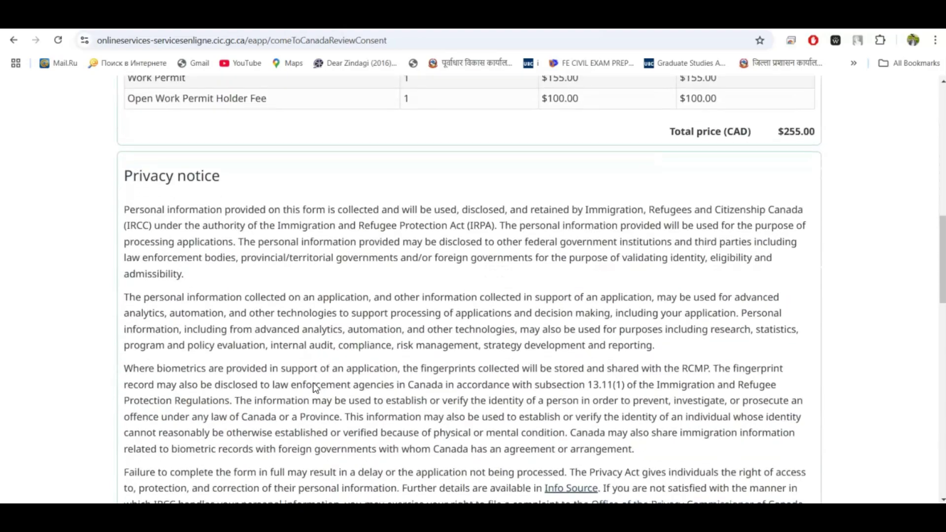
{"action": "scroll", "coordinate": [313, 382], "scroll_direction": "down", "scroll_amount": 4}
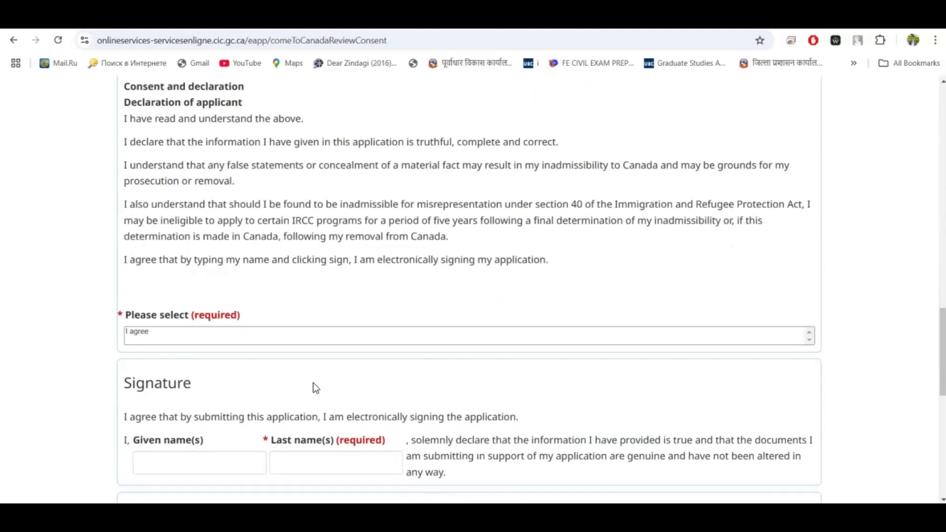
{"action": "left_click", "coordinate": [144, 317]}
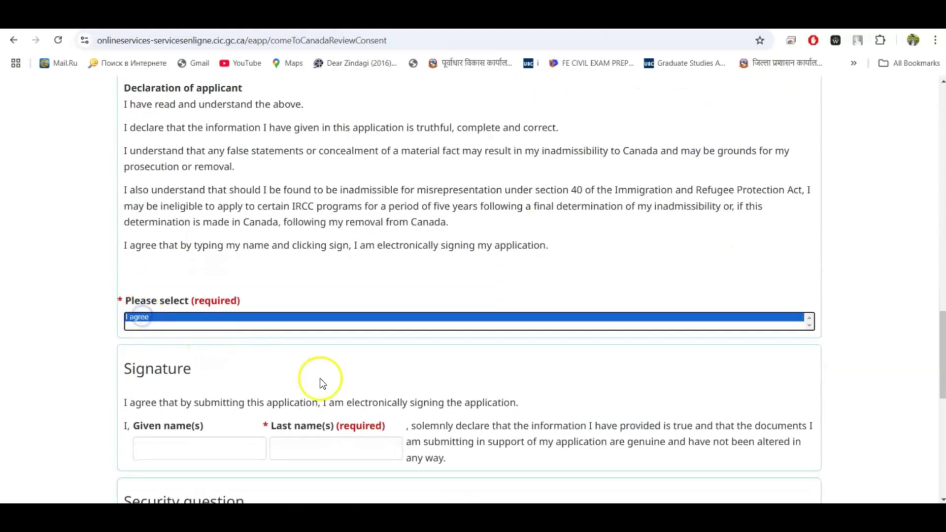
{"action": "scroll", "coordinate": [321, 378], "scroll_direction": "down", "scroll_amount": 1}
{"action": "scroll", "coordinate": [235, 369], "scroll_direction": "down", "scroll_amount": 2}
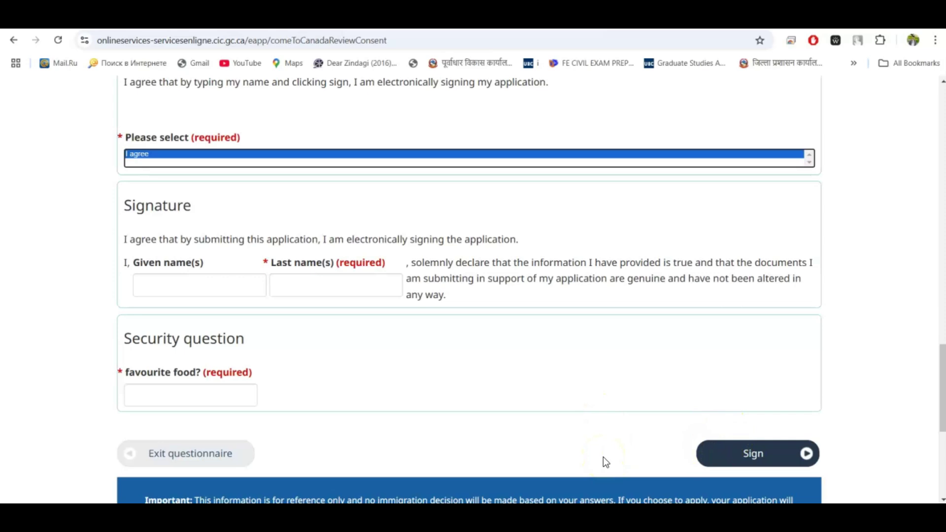
Open the Submission Confirmation message from the account's messages list
{"action": "scroll", "coordinate": [603, 457], "scroll_direction": "up", "scroll_amount": 1}
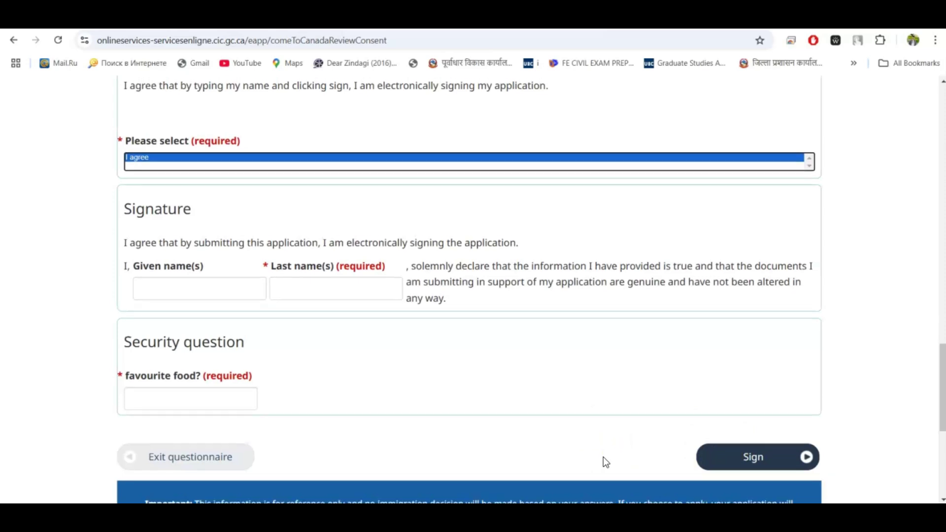
{"action": "scroll", "coordinate": [604, 457], "scroll_direction": "up", "scroll_amount": 4}
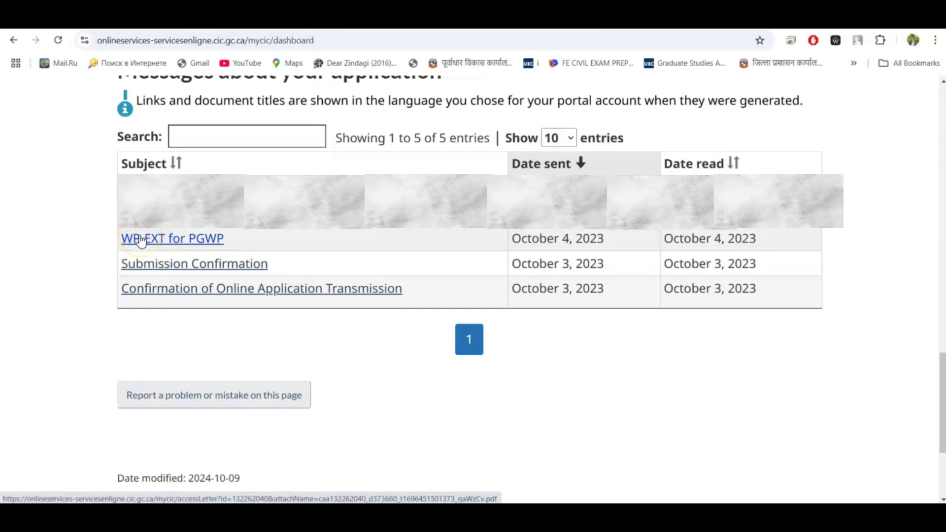
{"action": "left_click", "coordinate": [191, 267]}
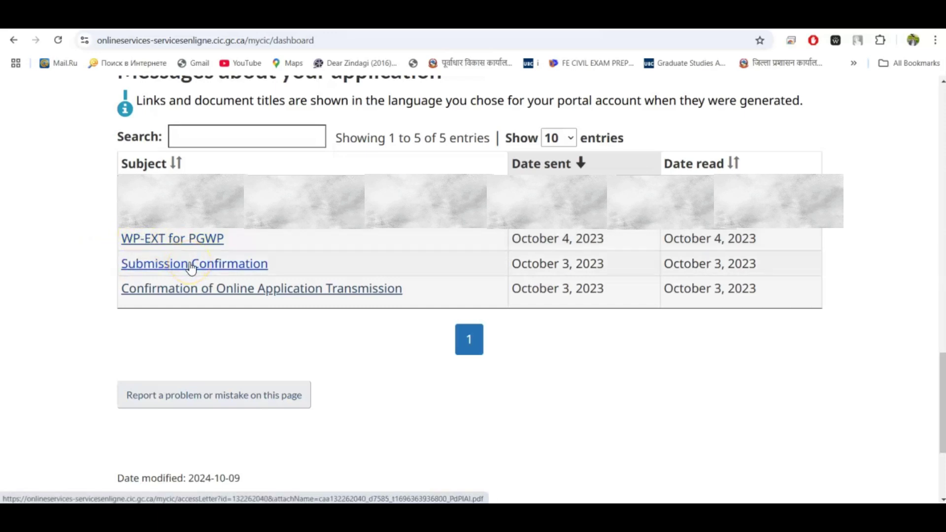